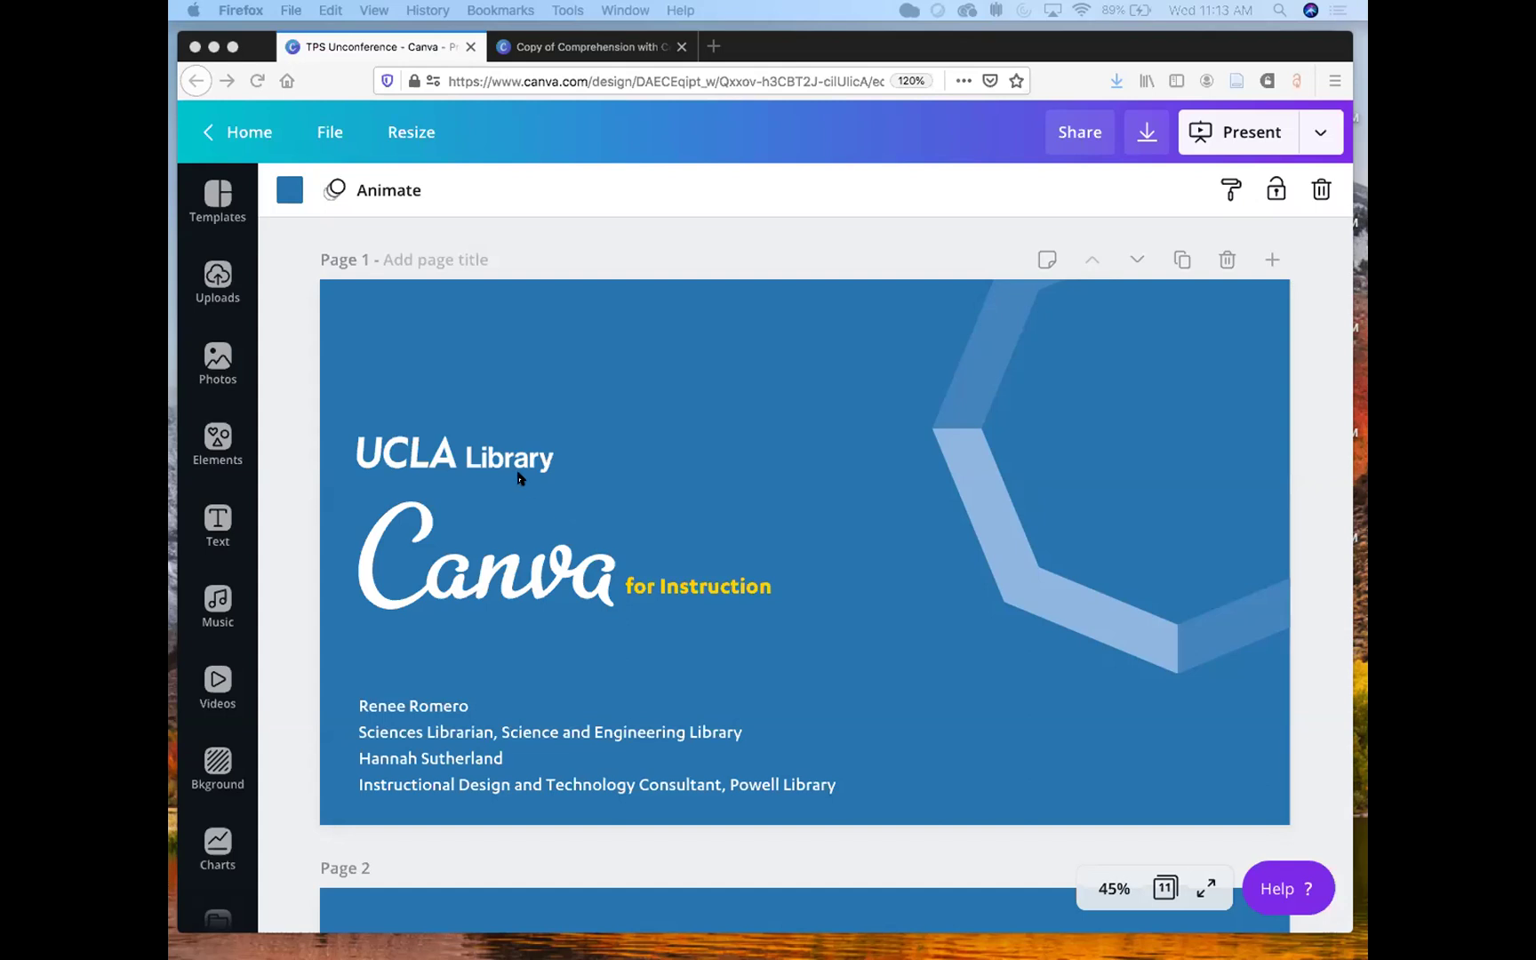
Step: Review the presentation's opening slides, from the title and agenda through to "How can I use Canva for instruction?"
scroll(518, 476, "down", 6)
scroll(518, 476, "down", 2)
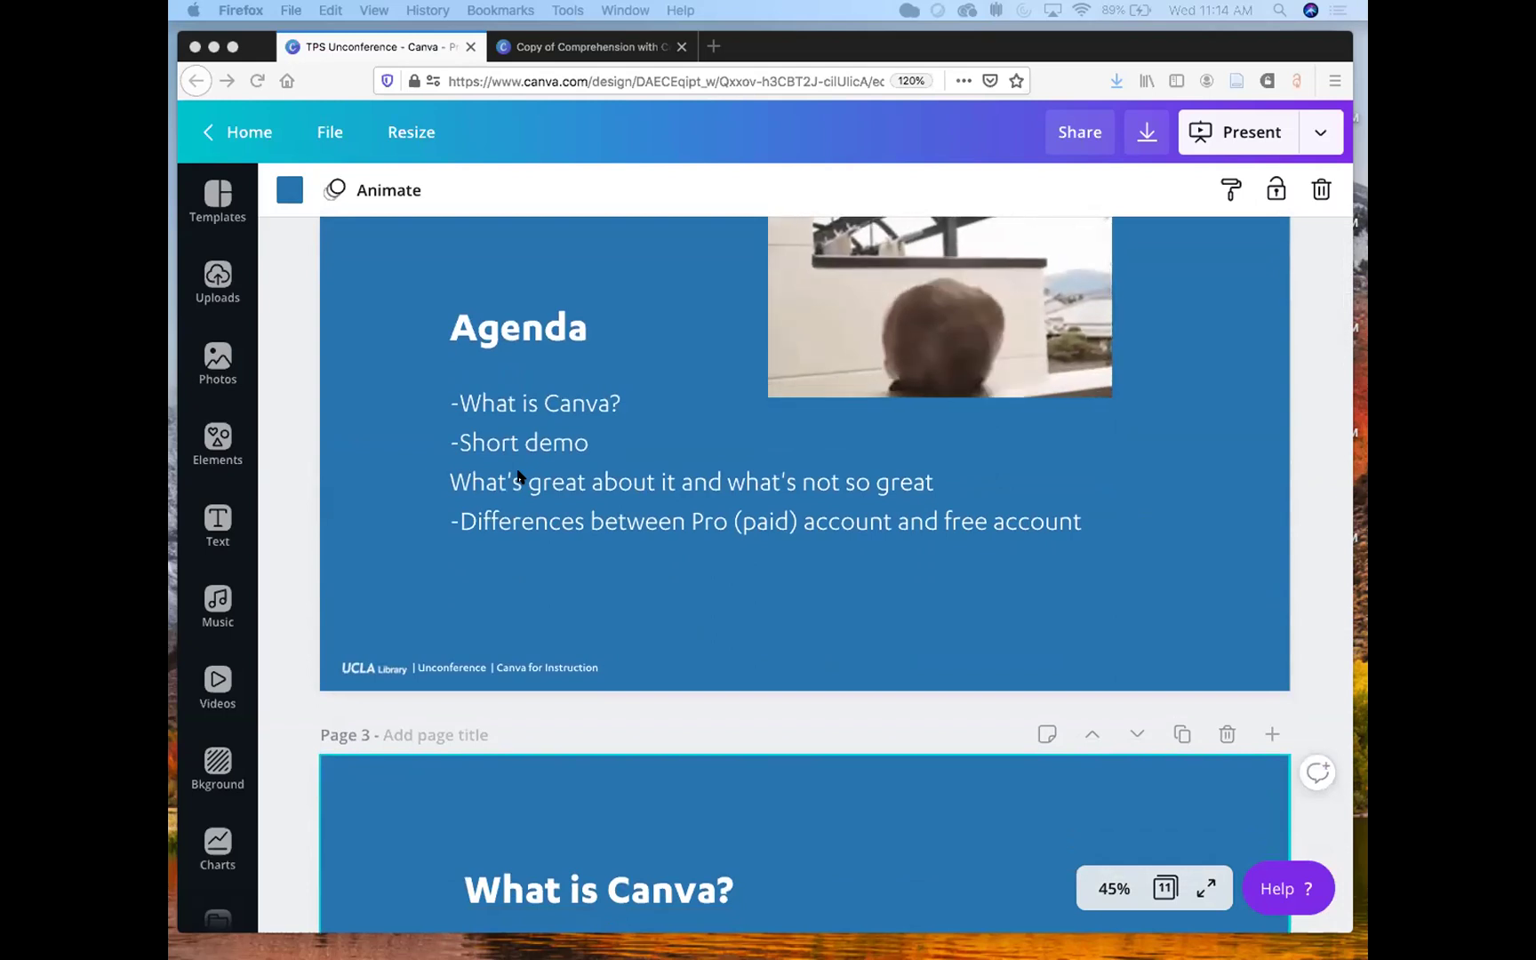
scroll(518, 476, "down", 6)
scroll(518, 476, "down", 2)
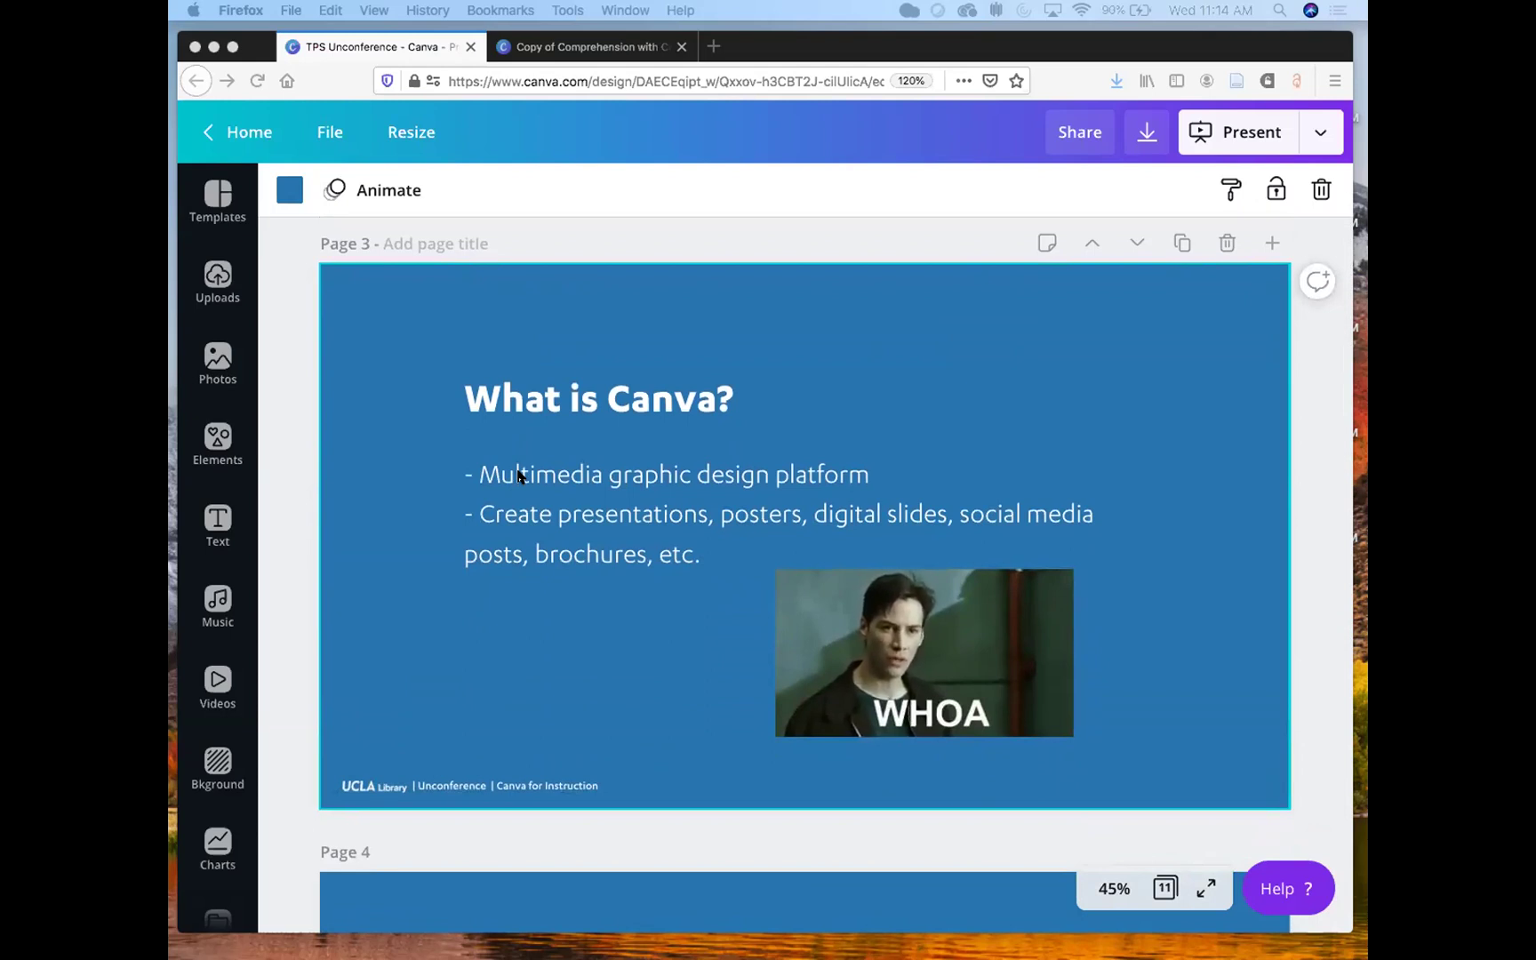
scroll(520, 478, "down", 10)
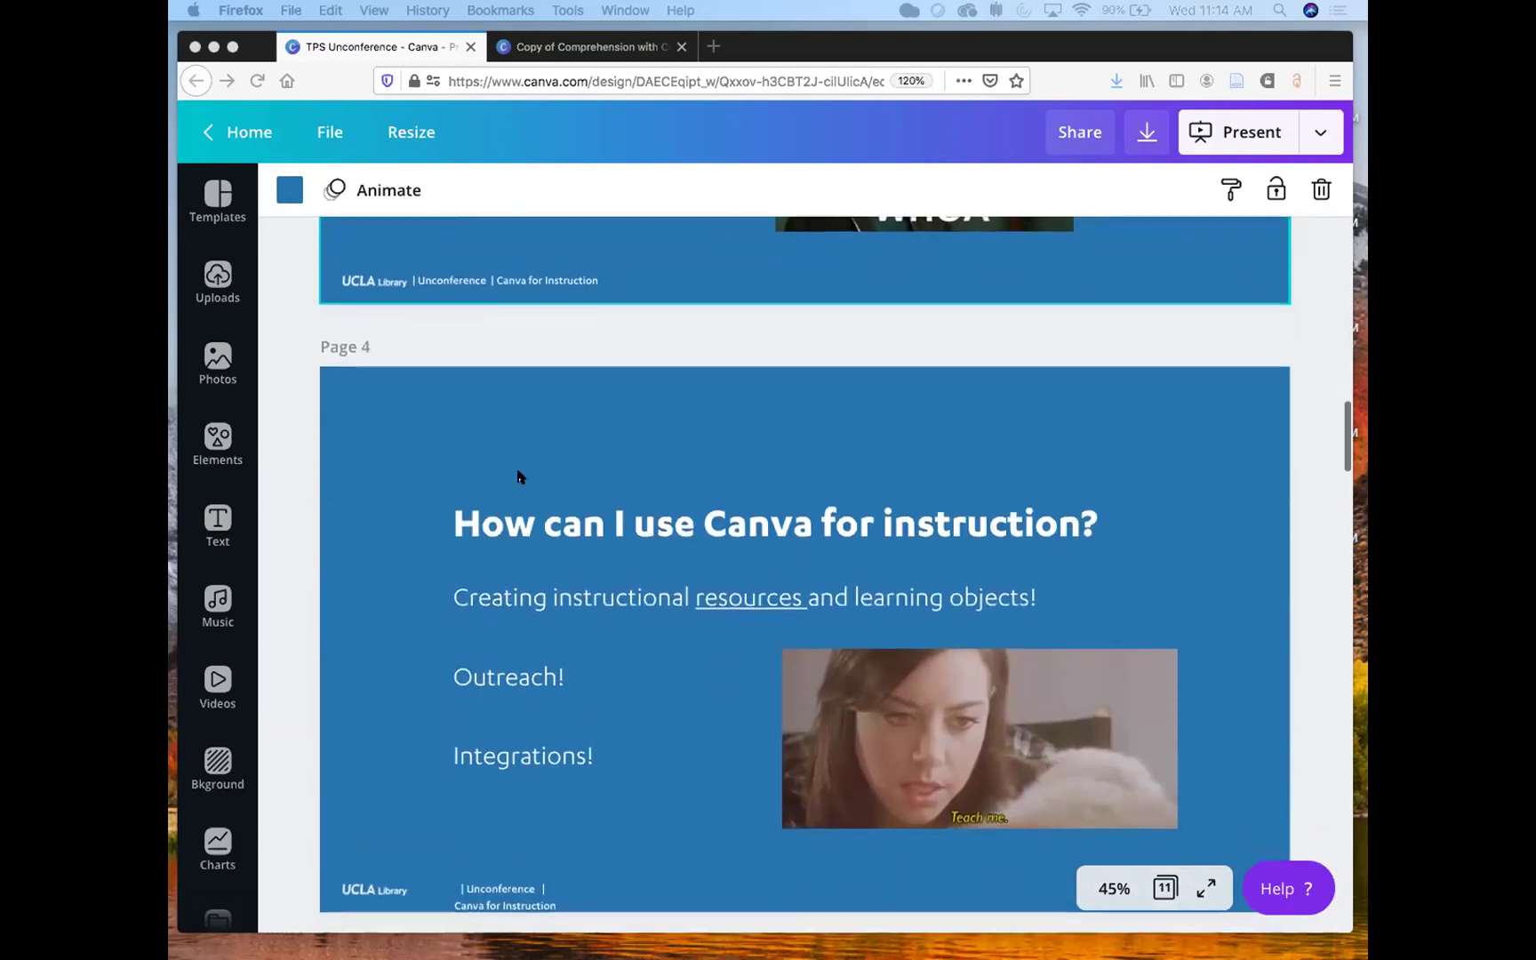
scroll(520, 477, "down", 2)
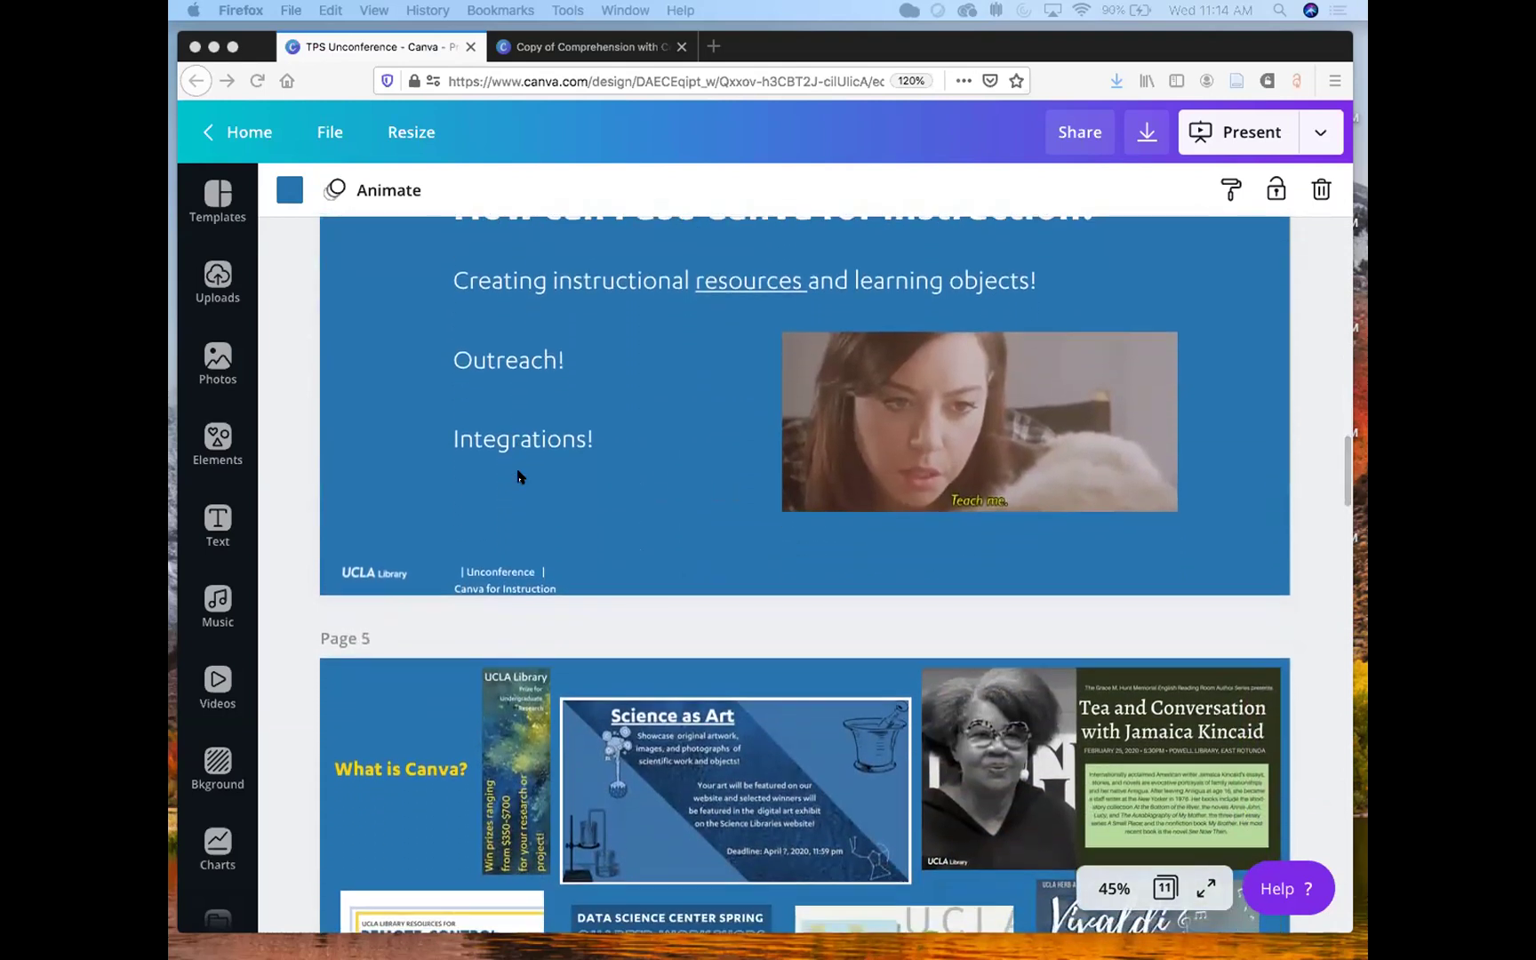
scroll(519, 478, "up", 1)
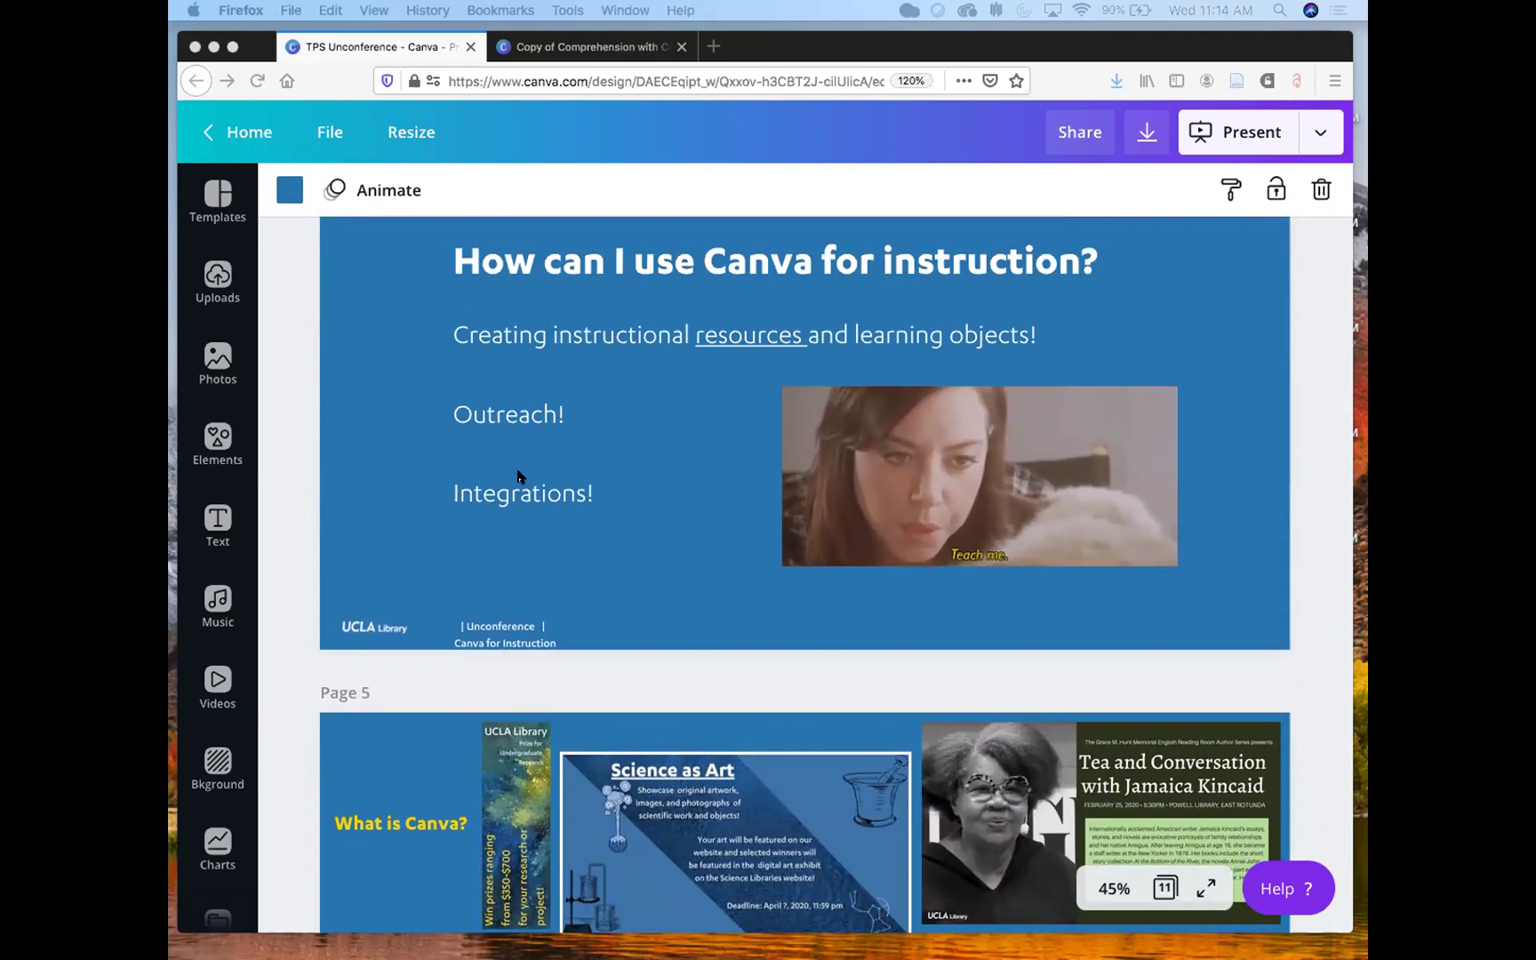
Step: Switch to the "Copy of Comprehension with Comics" design and look through its first comic tutorial pages
left_click(556, 44)
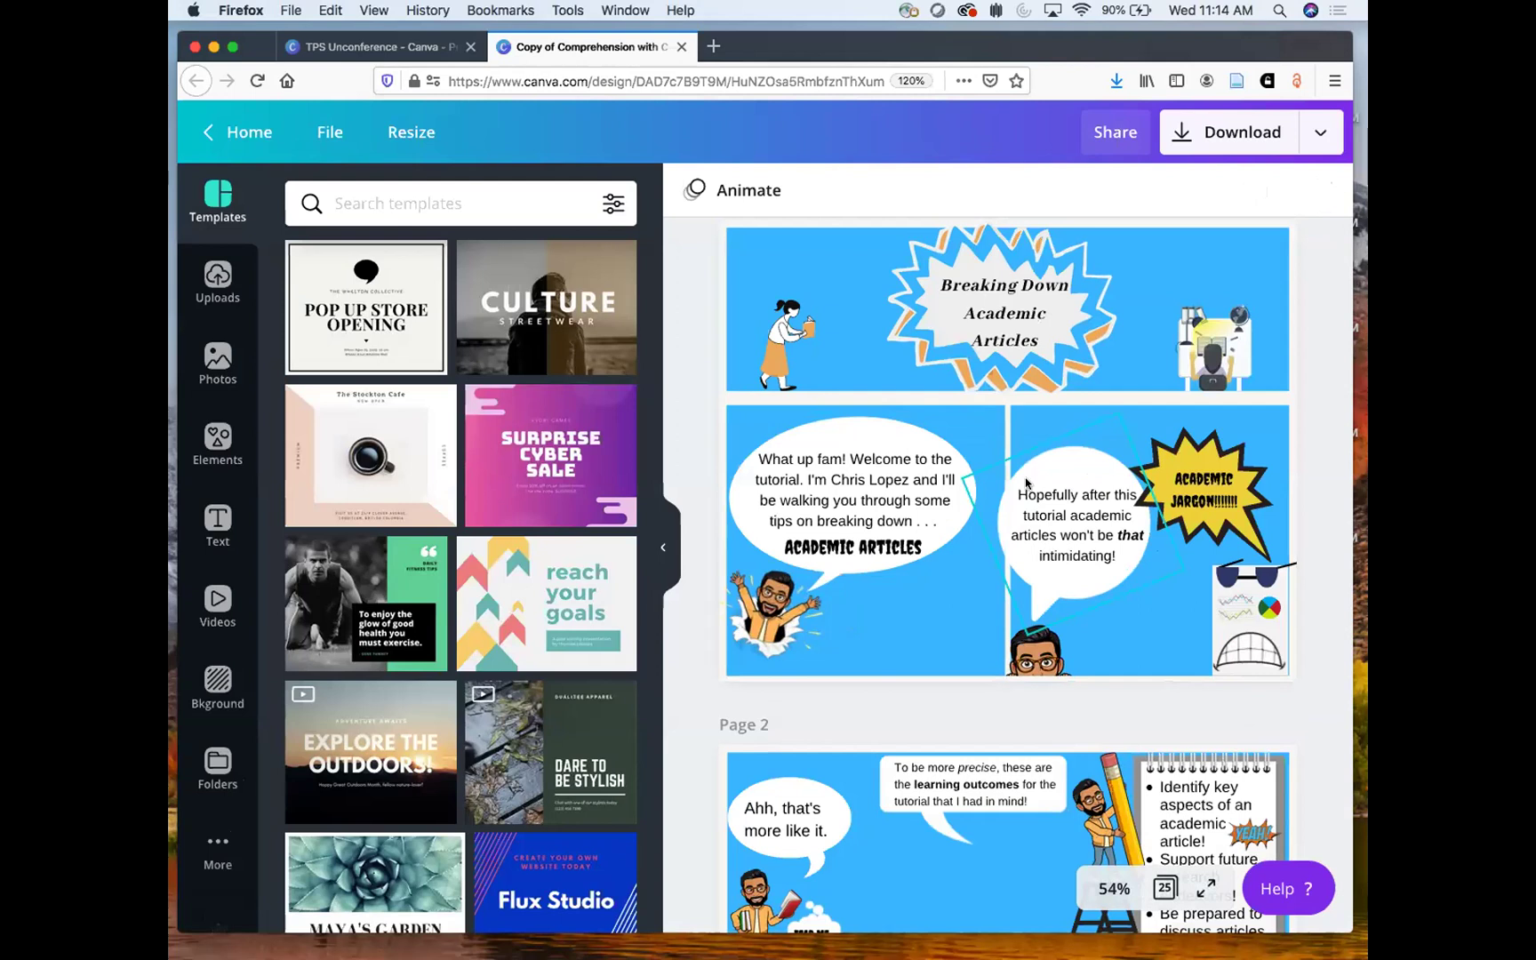
scroll(1025, 482, "down", 5)
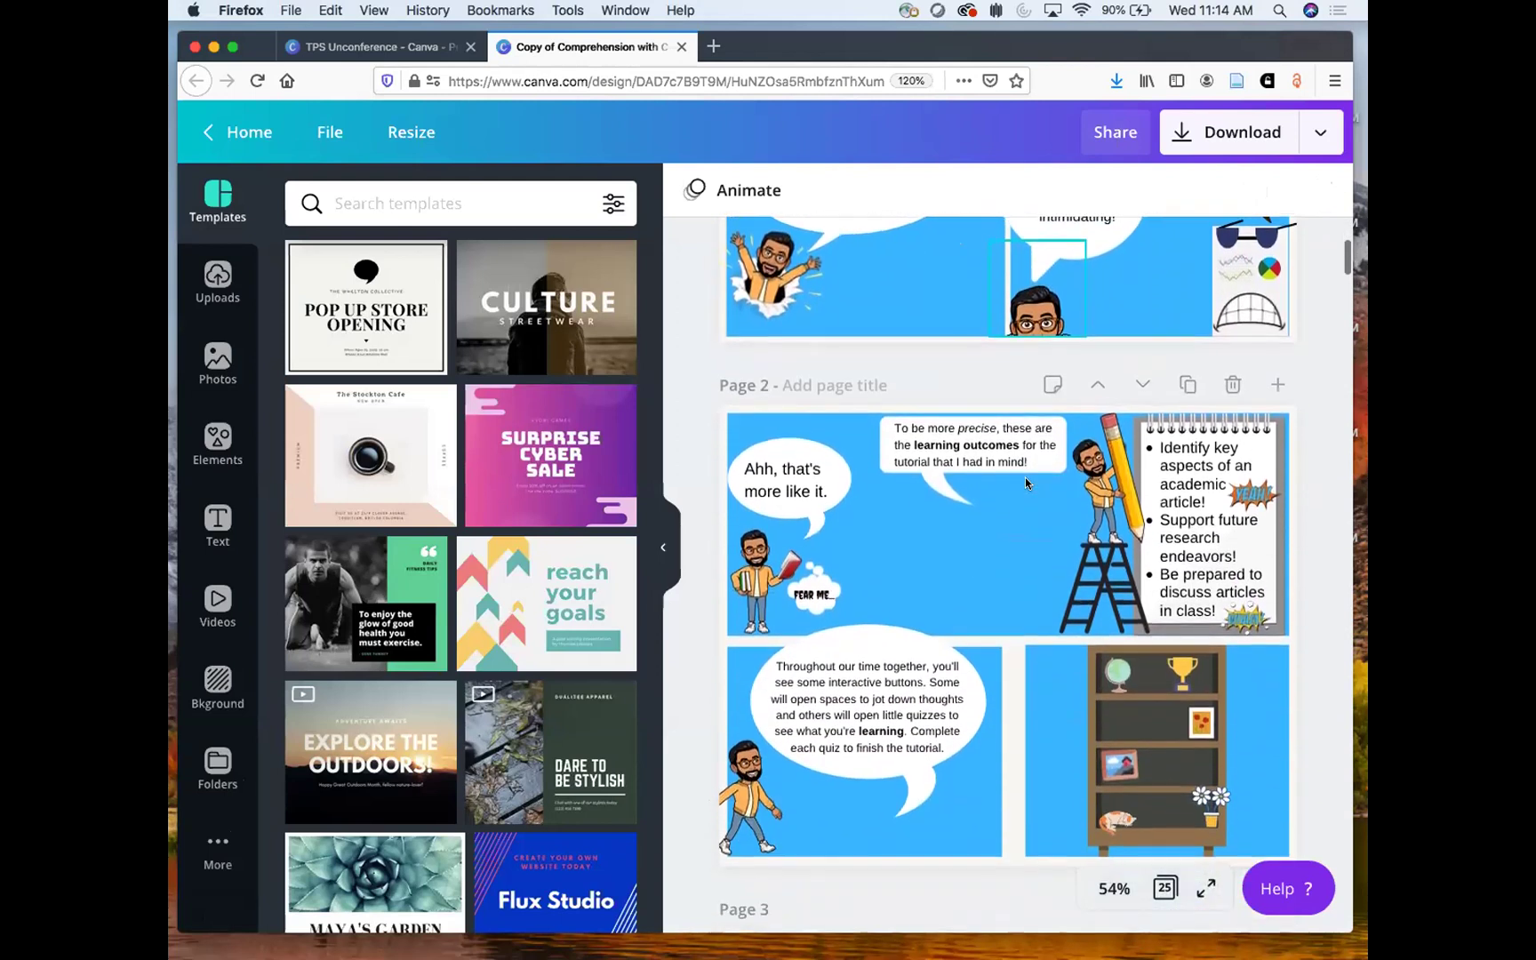
scroll(1025, 481, "down", 3)
scroll(1025, 482, "down", 8)
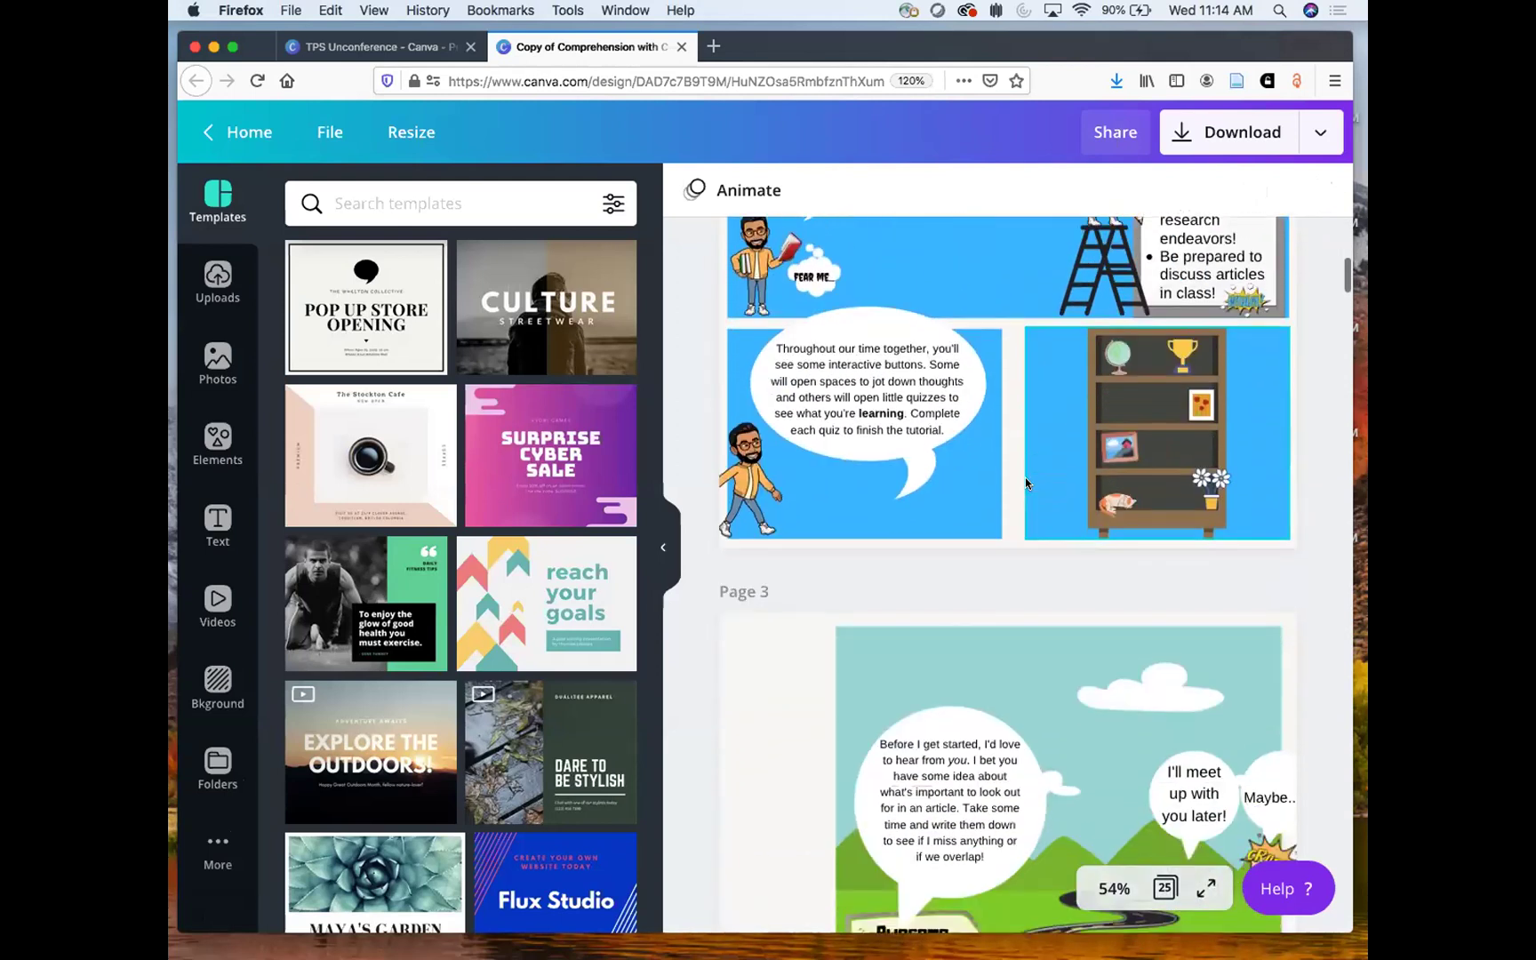
scroll(1025, 483, "down", 4)
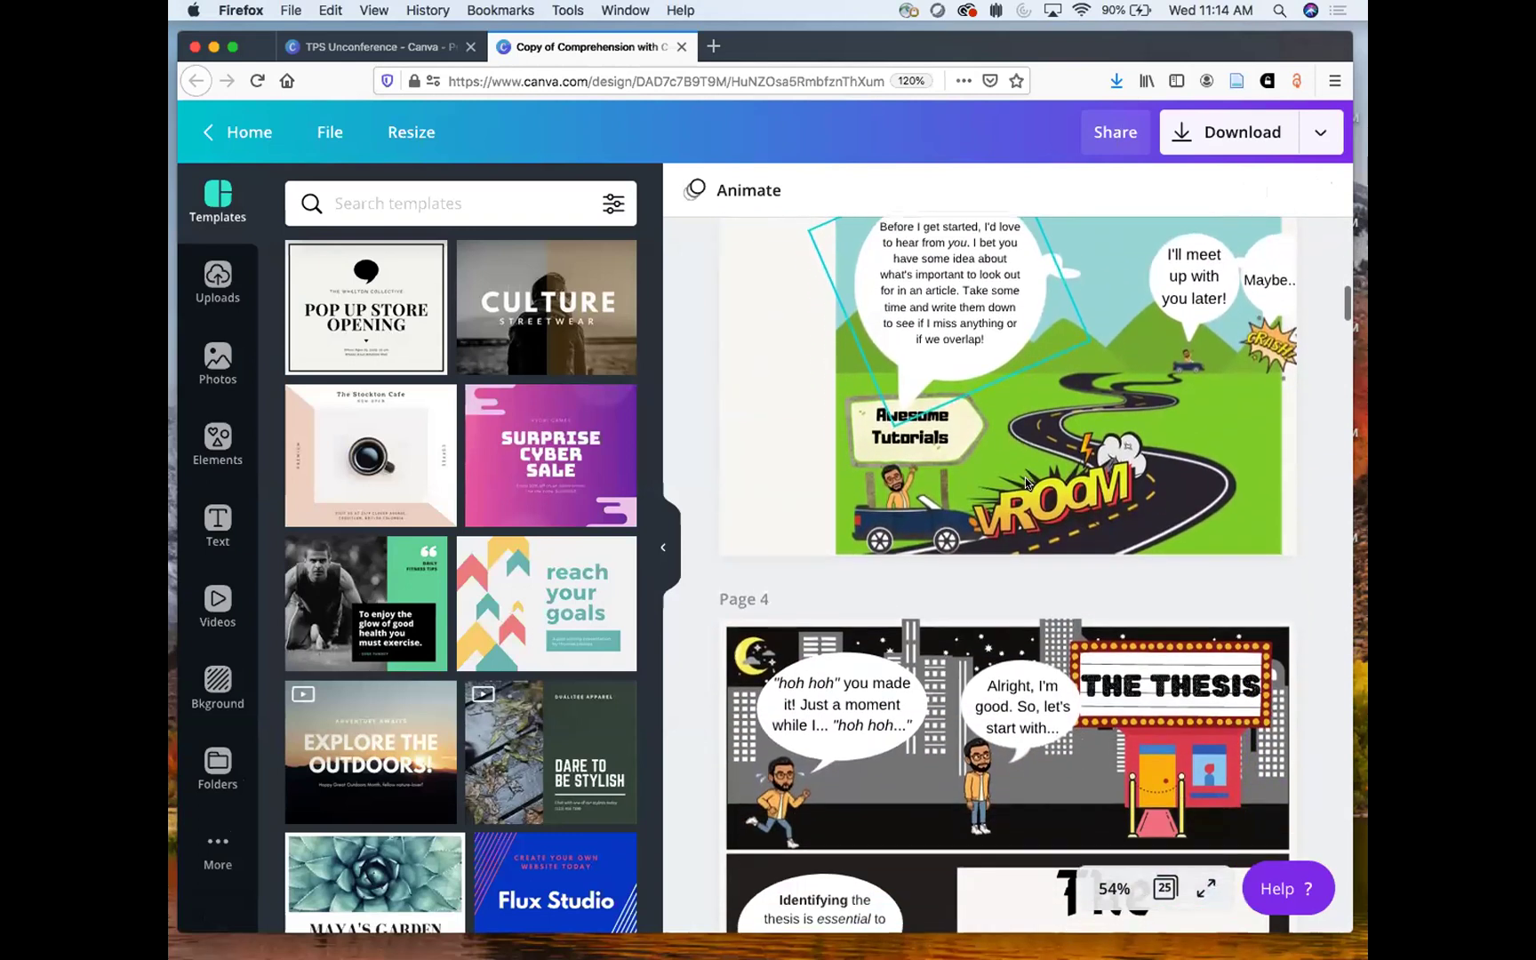
scroll(1025, 480, "down", 4)
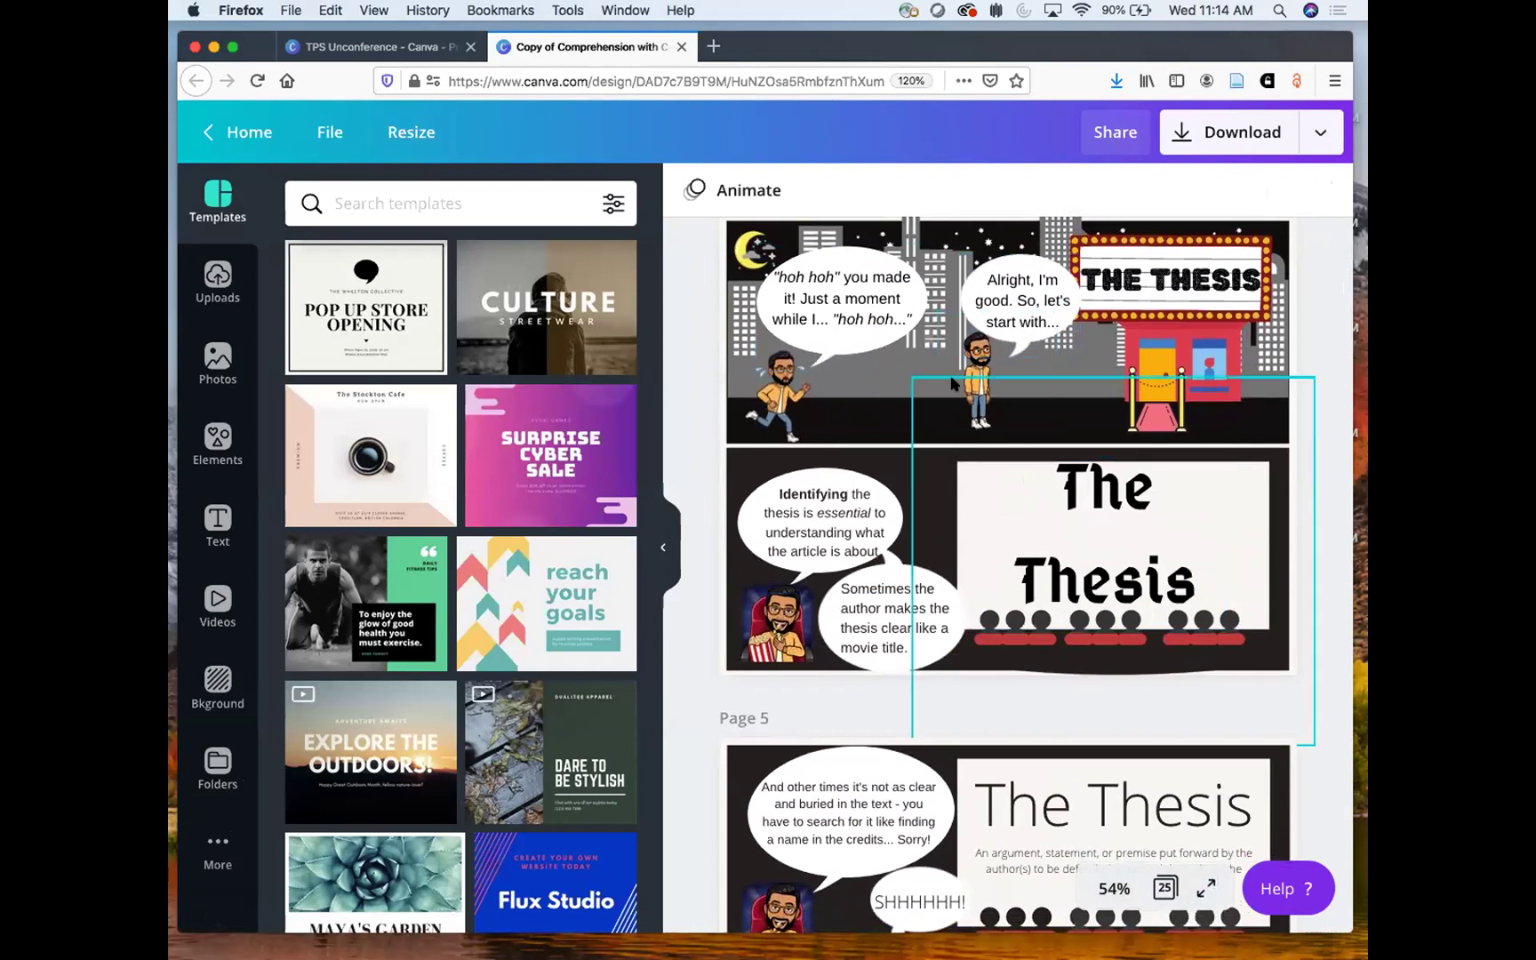
scroll(950, 375, "up", 8)
scroll(951, 382, "up", 12)
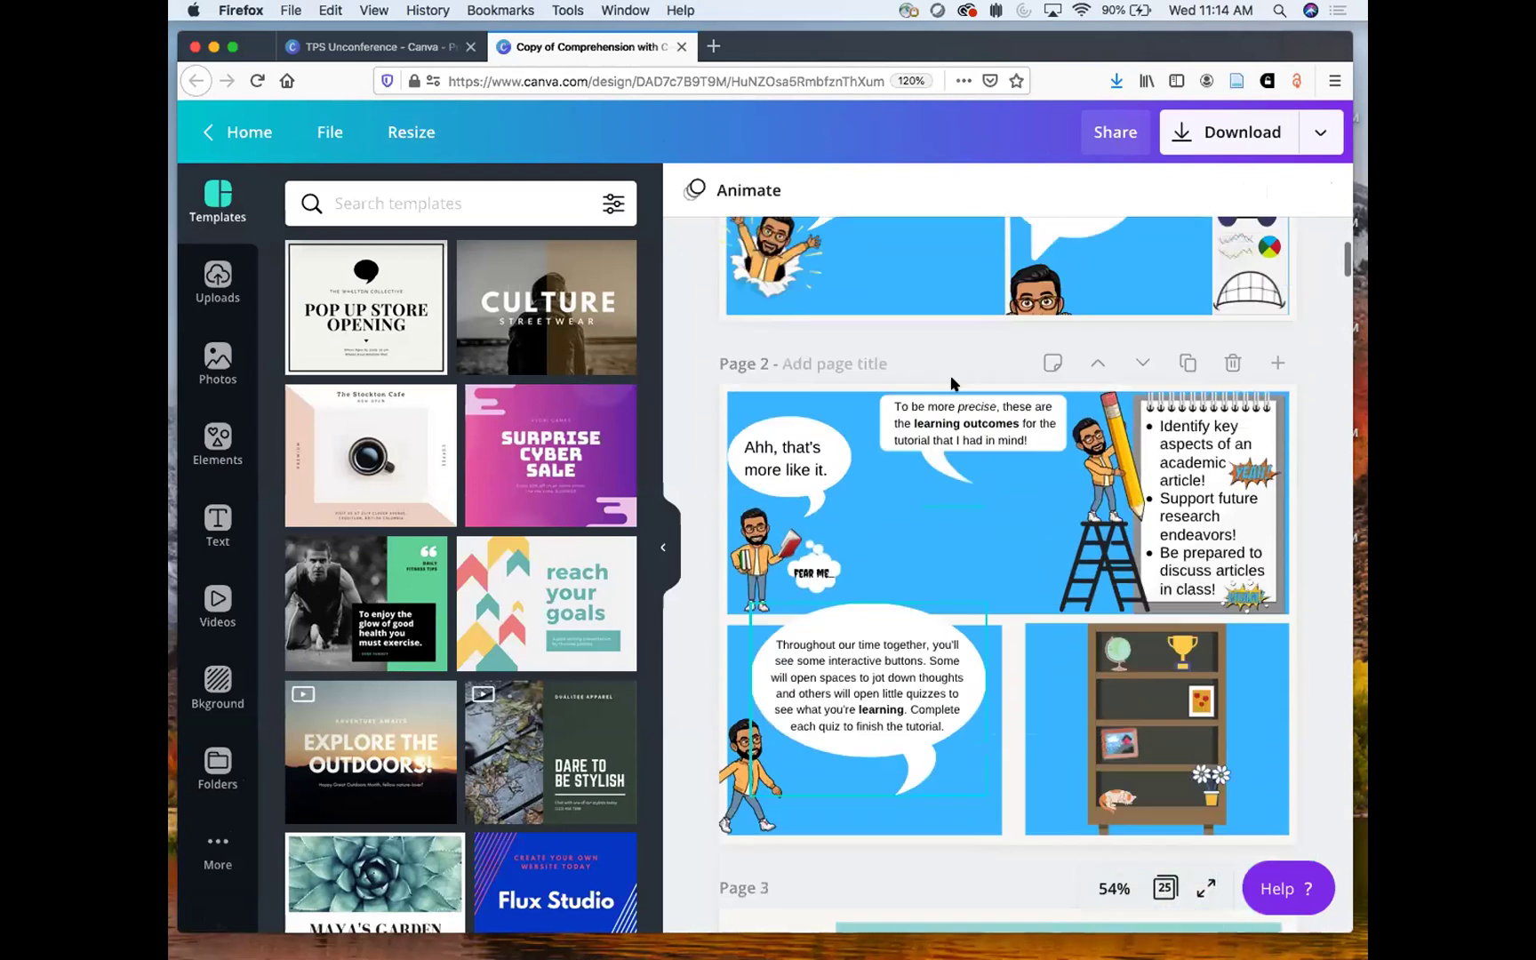
Step: Return to the TPS Unconference presentation and review the page 5 design examples through to the "Demo time!" slide
left_click(383, 47)
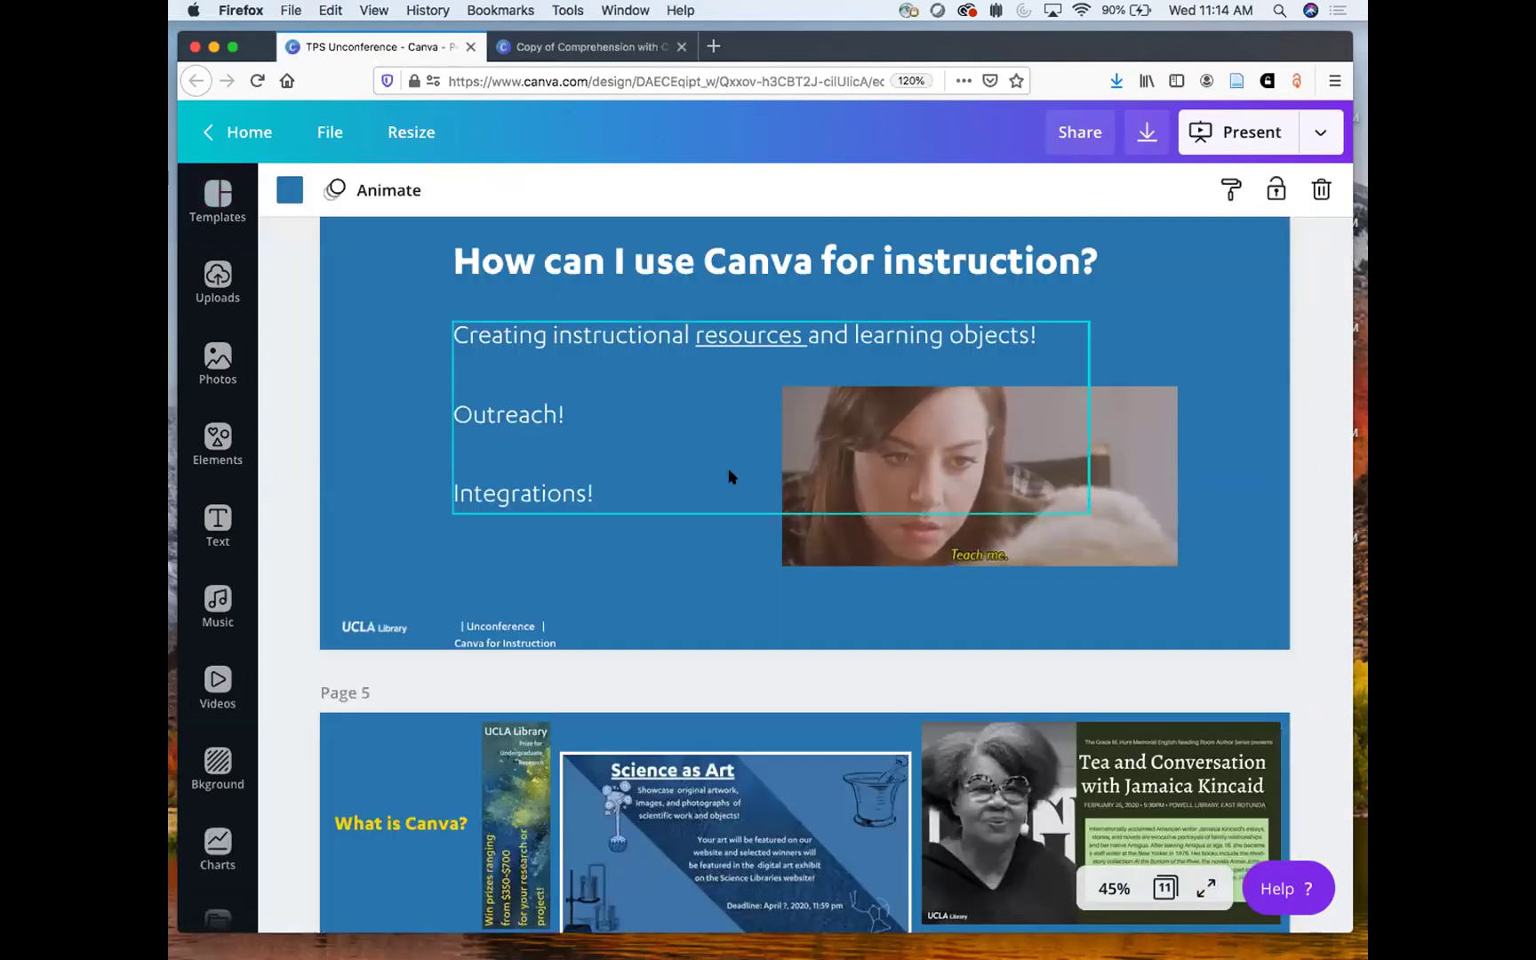
scroll(721, 512, "down", 2)
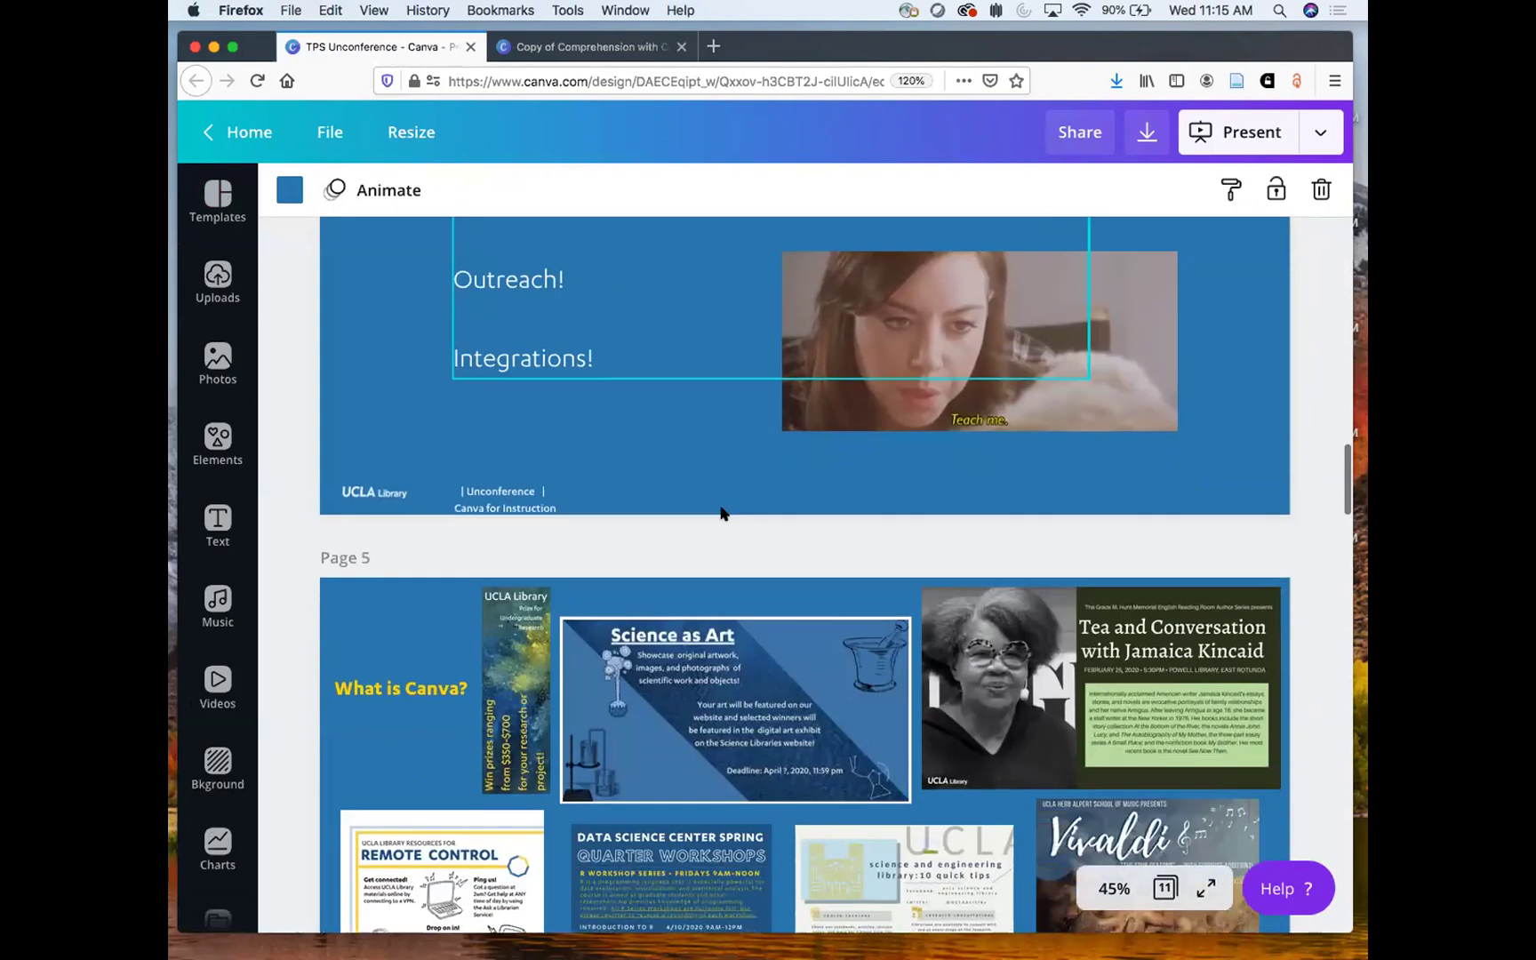
scroll(720, 512, "down", 5)
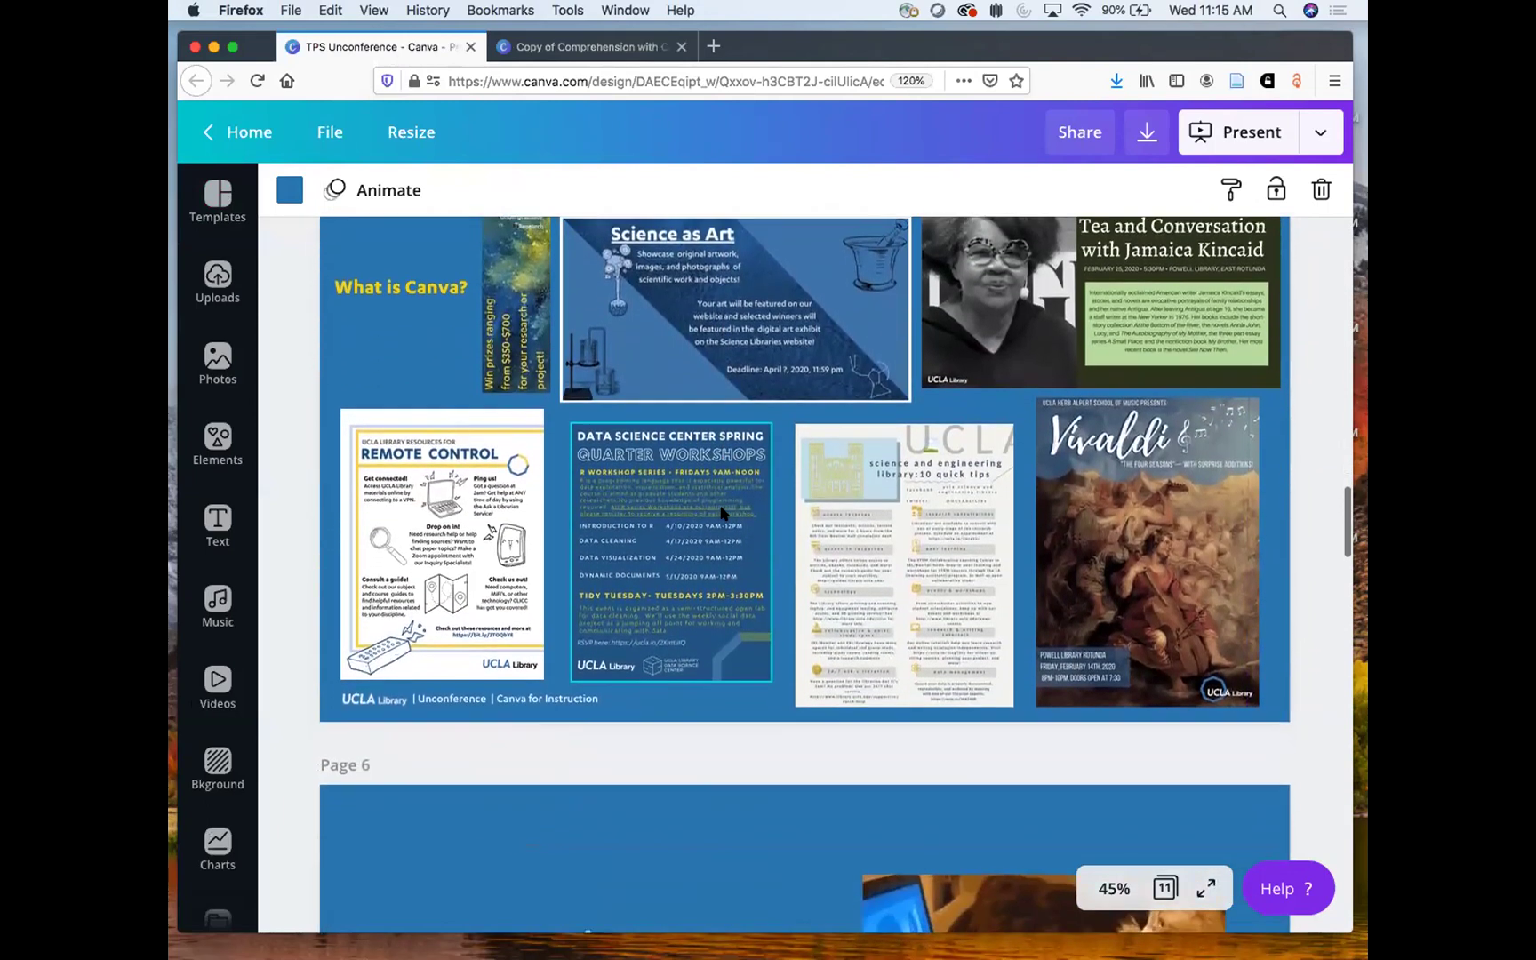
scroll(720, 512, "down", 1)
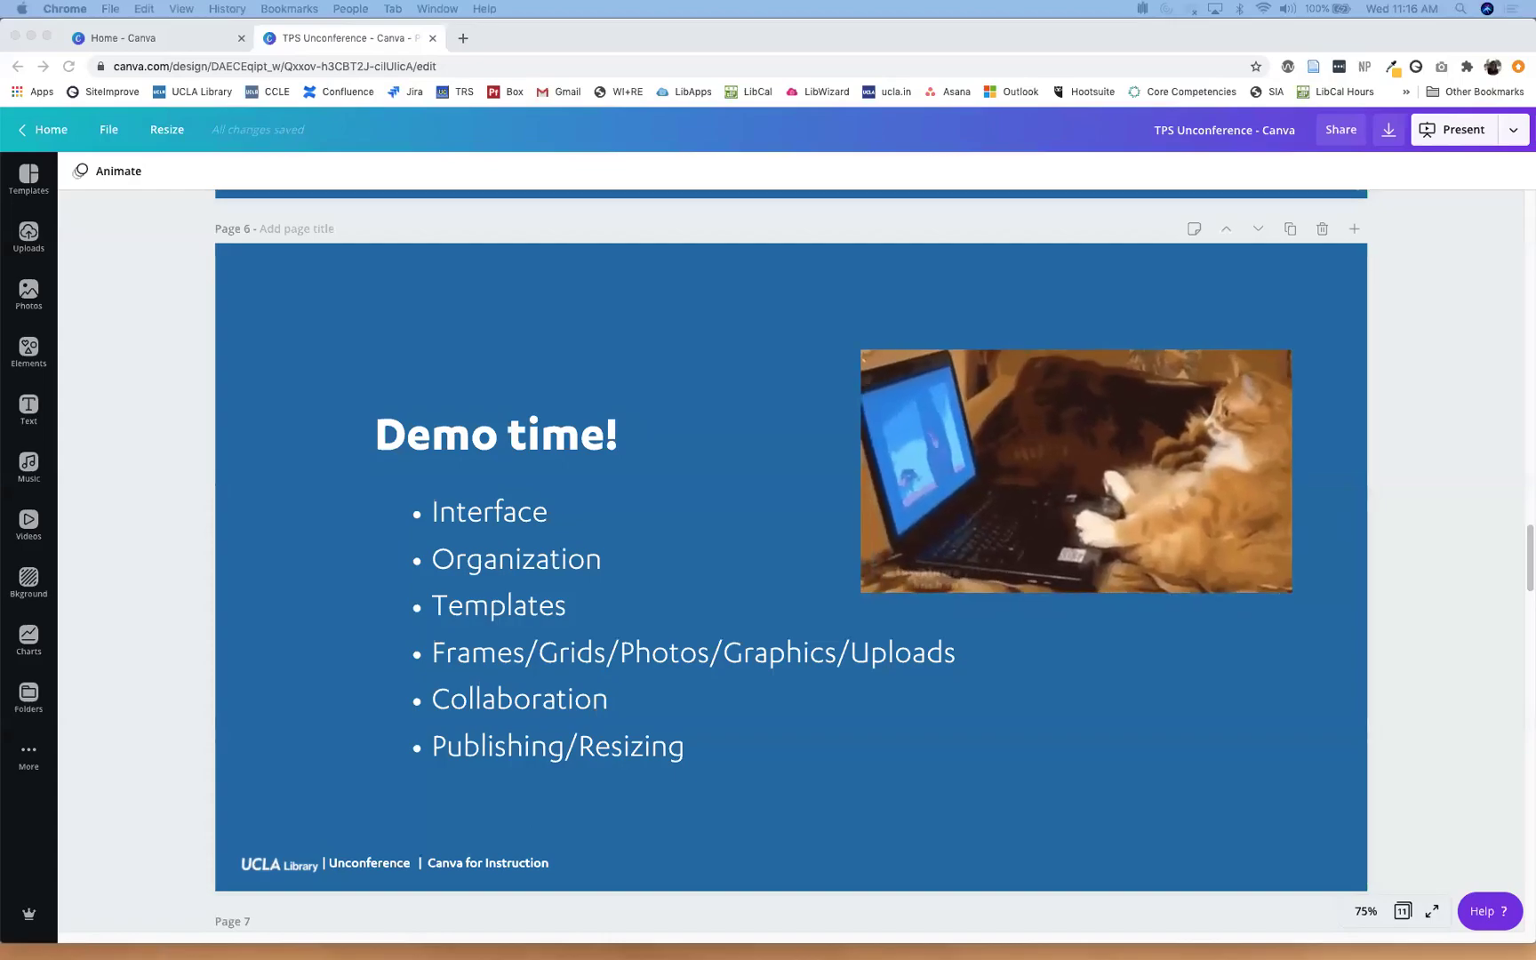
left_click(1450, 648)
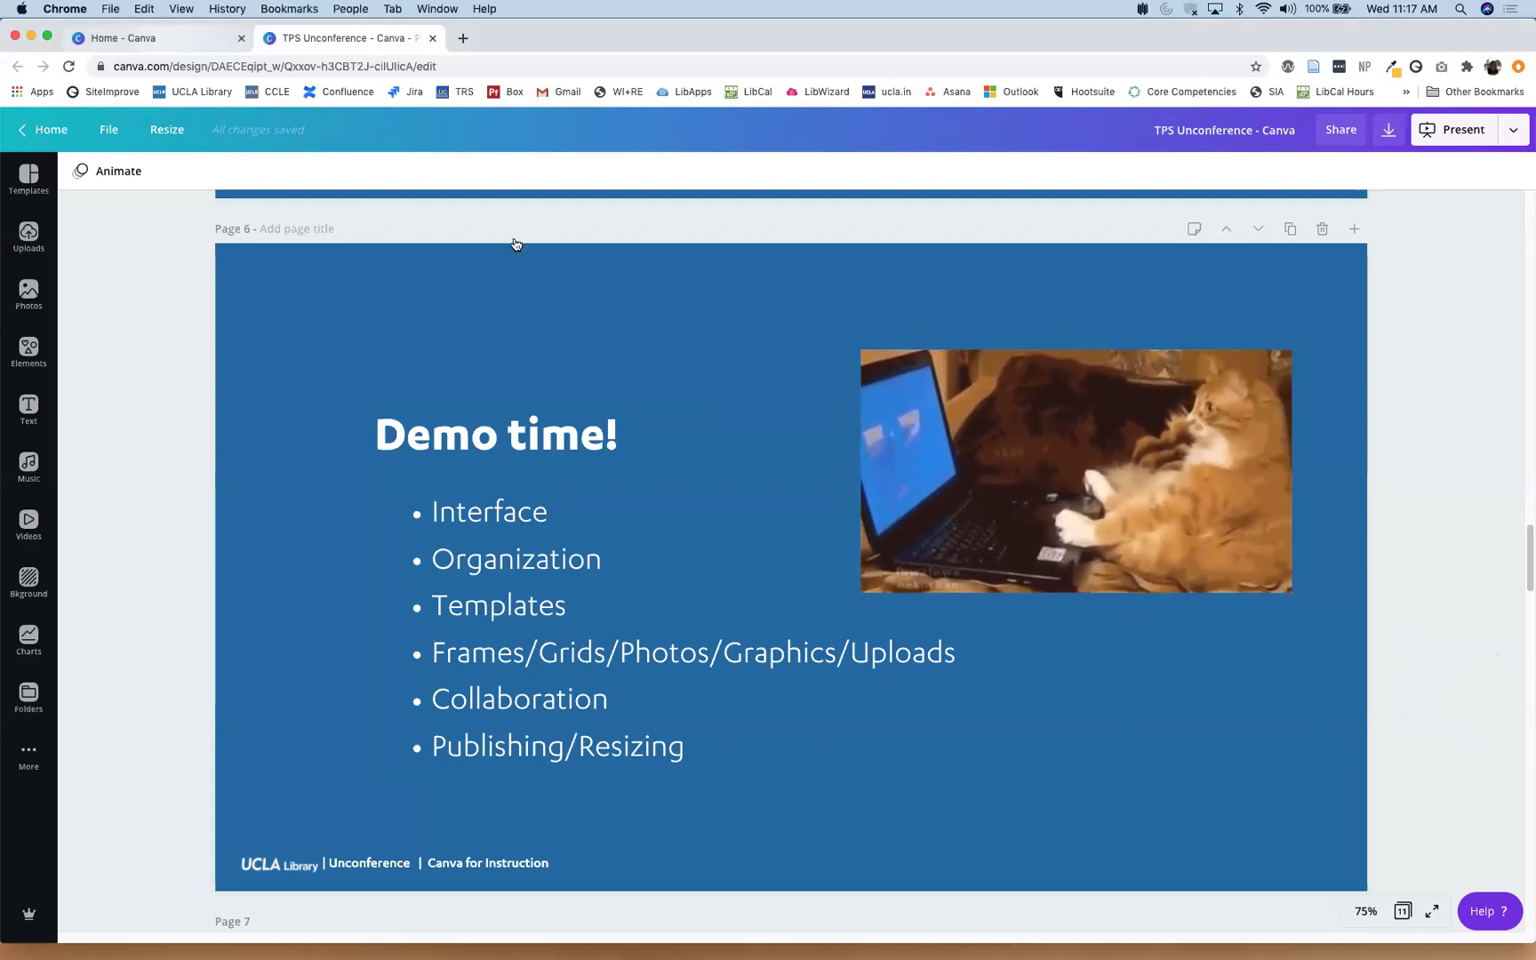
Step: Go to the Canva home page, view all designs, and open the Sciences folder
key("ctrl+shift+Tab")
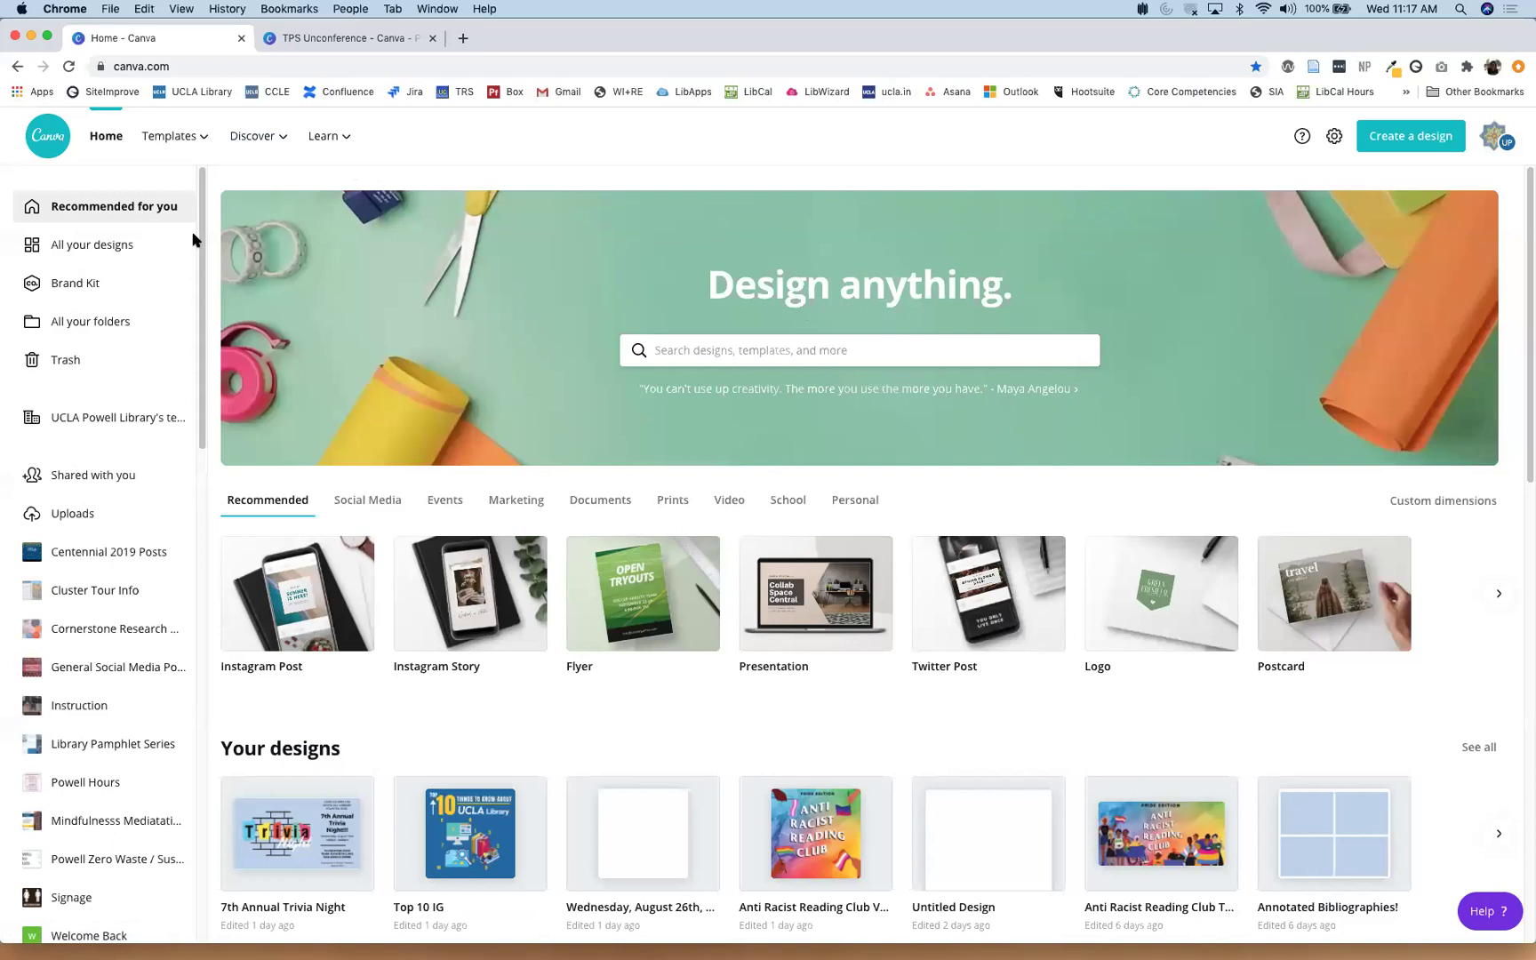
left_click(151, 246)
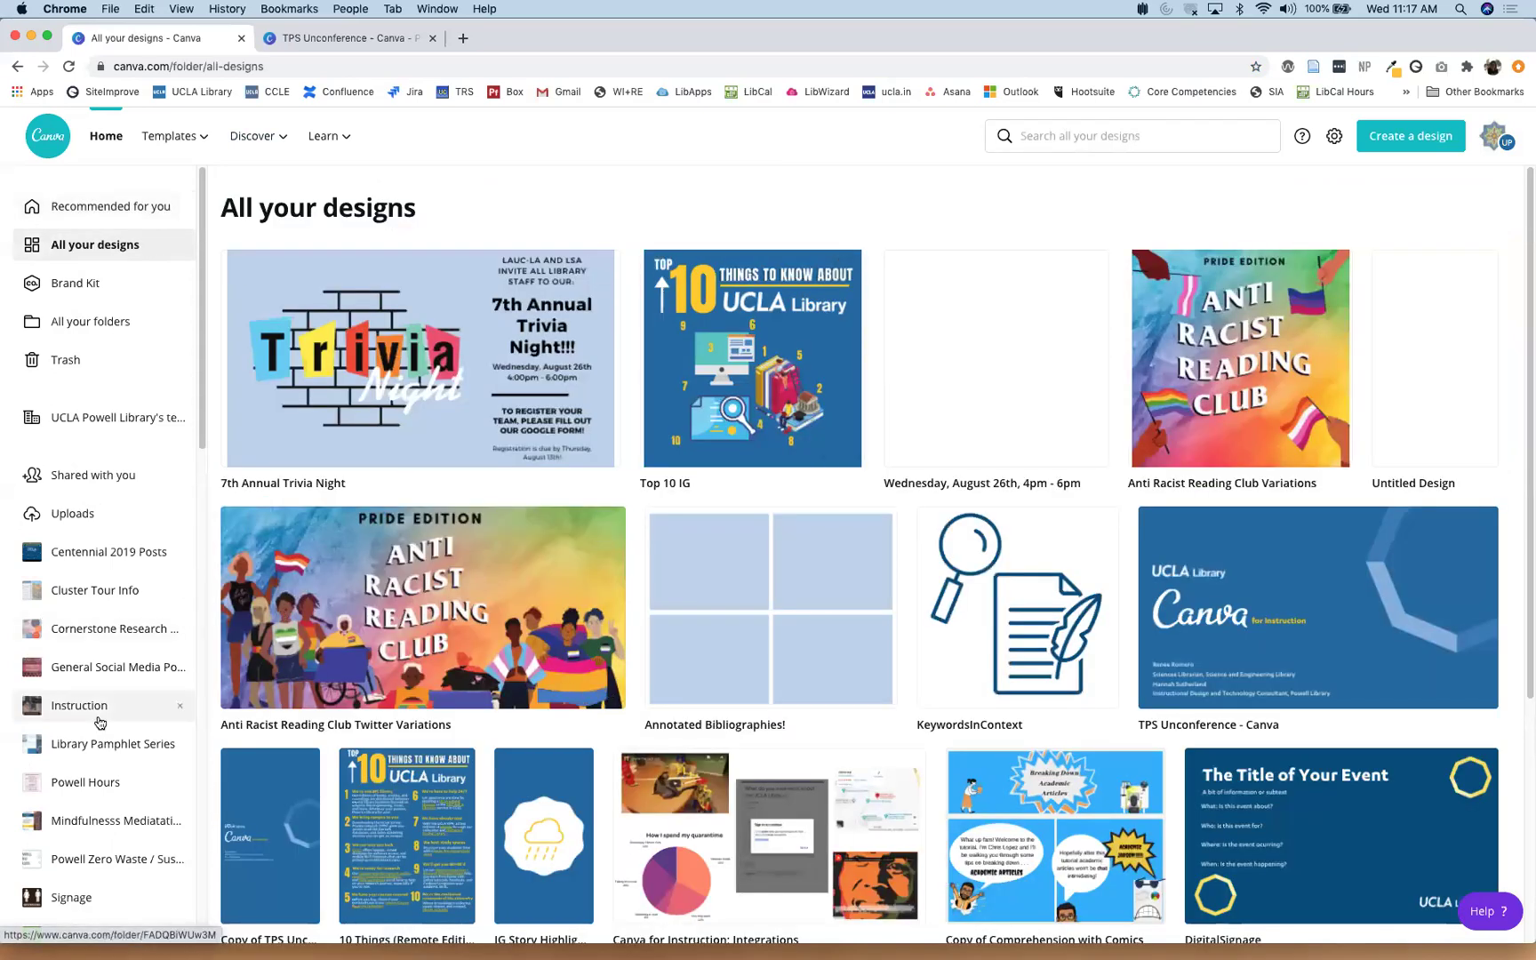
scroll(100, 722, "down", 8)
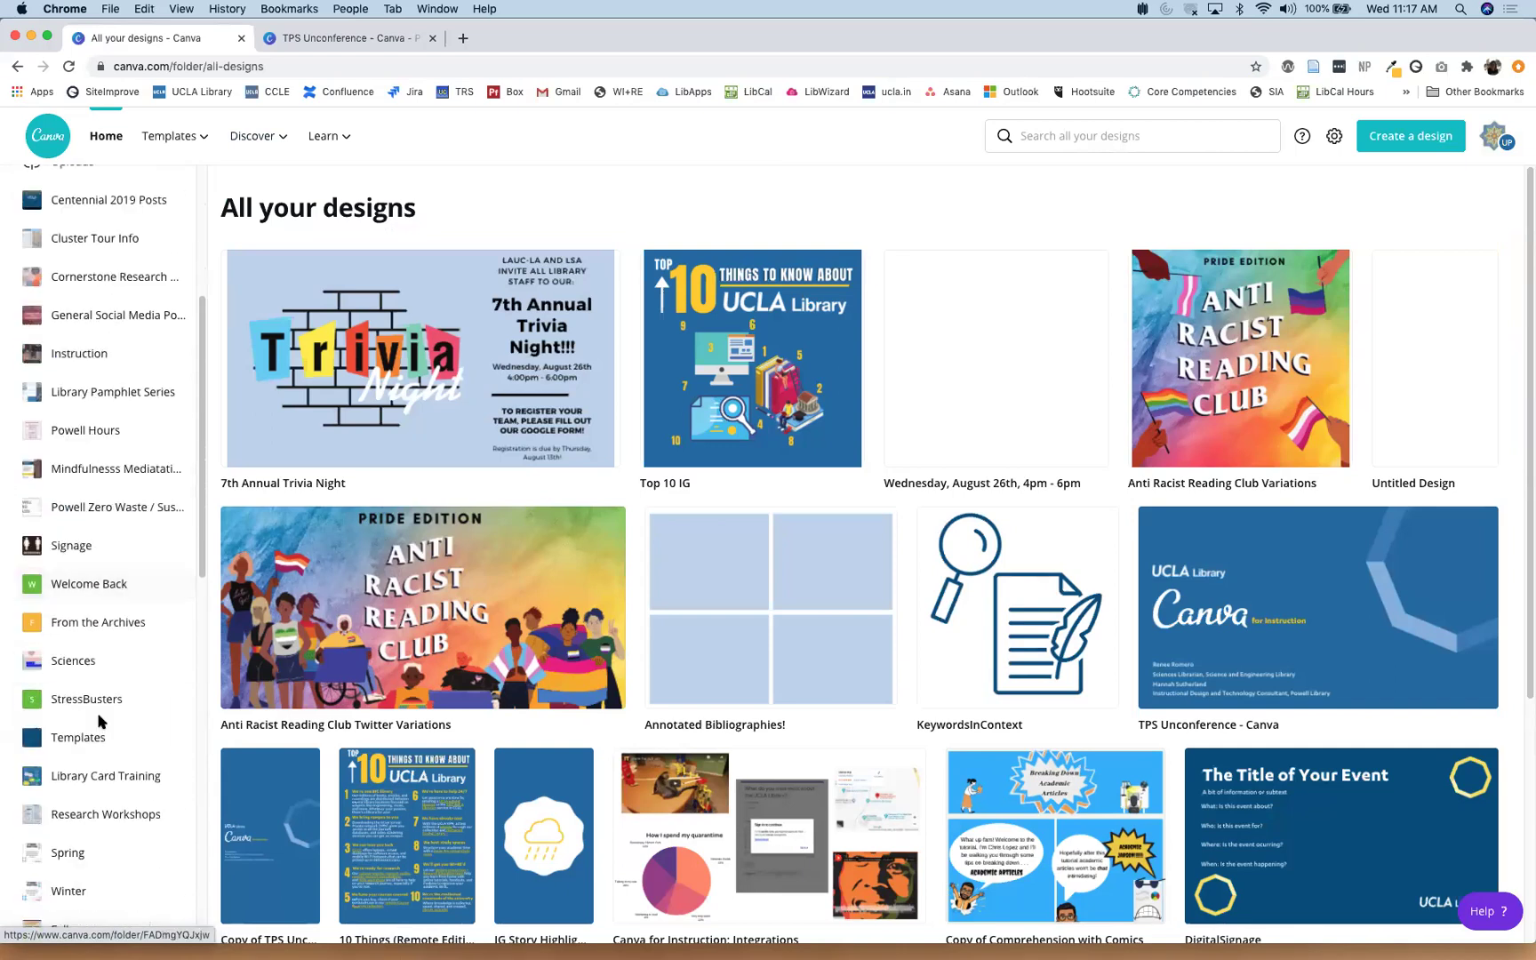
left_click(96, 662)
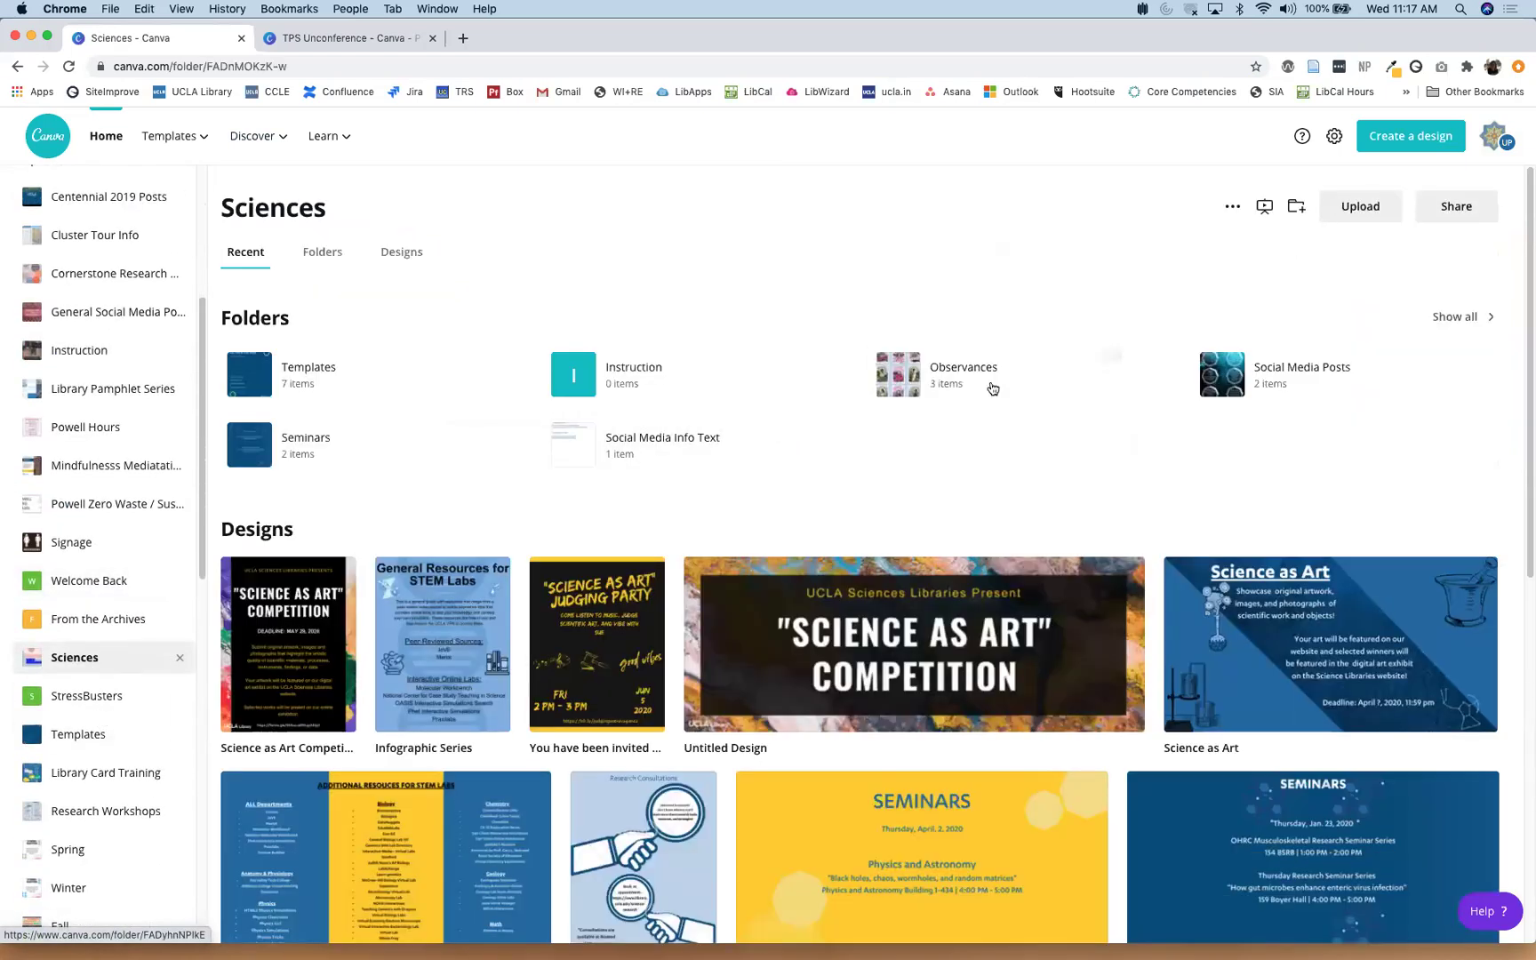
Step: Open the Brand Kit and review its brand logos, colors and fonts
scroll(97, 356, "up", 8)
left_click(91, 282)
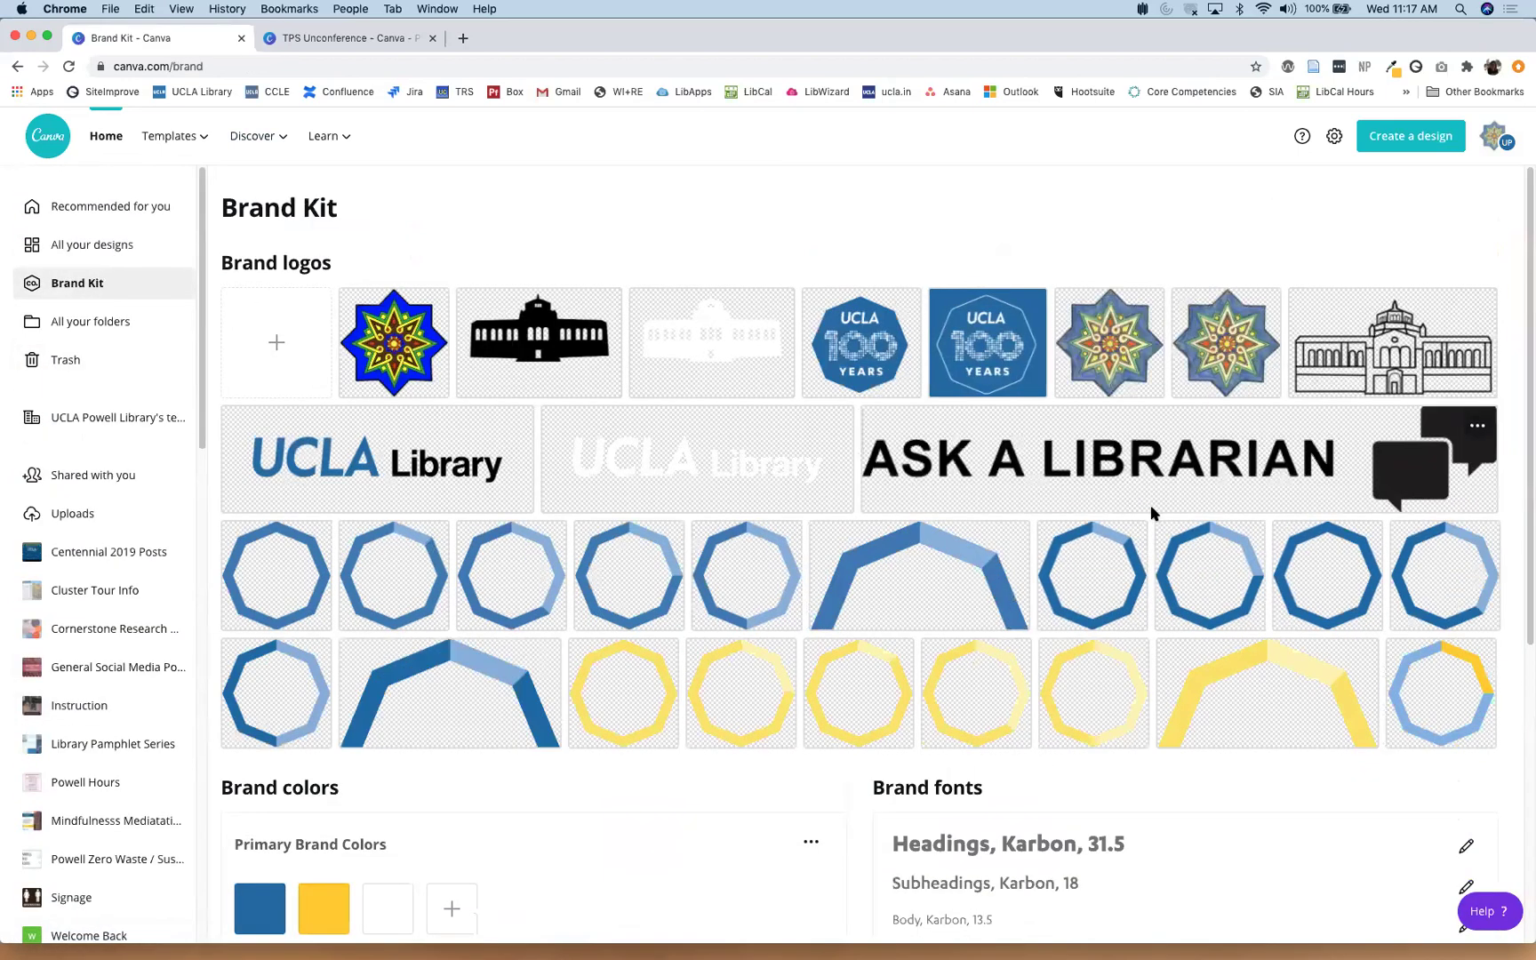
scroll(1151, 513, "down", 5)
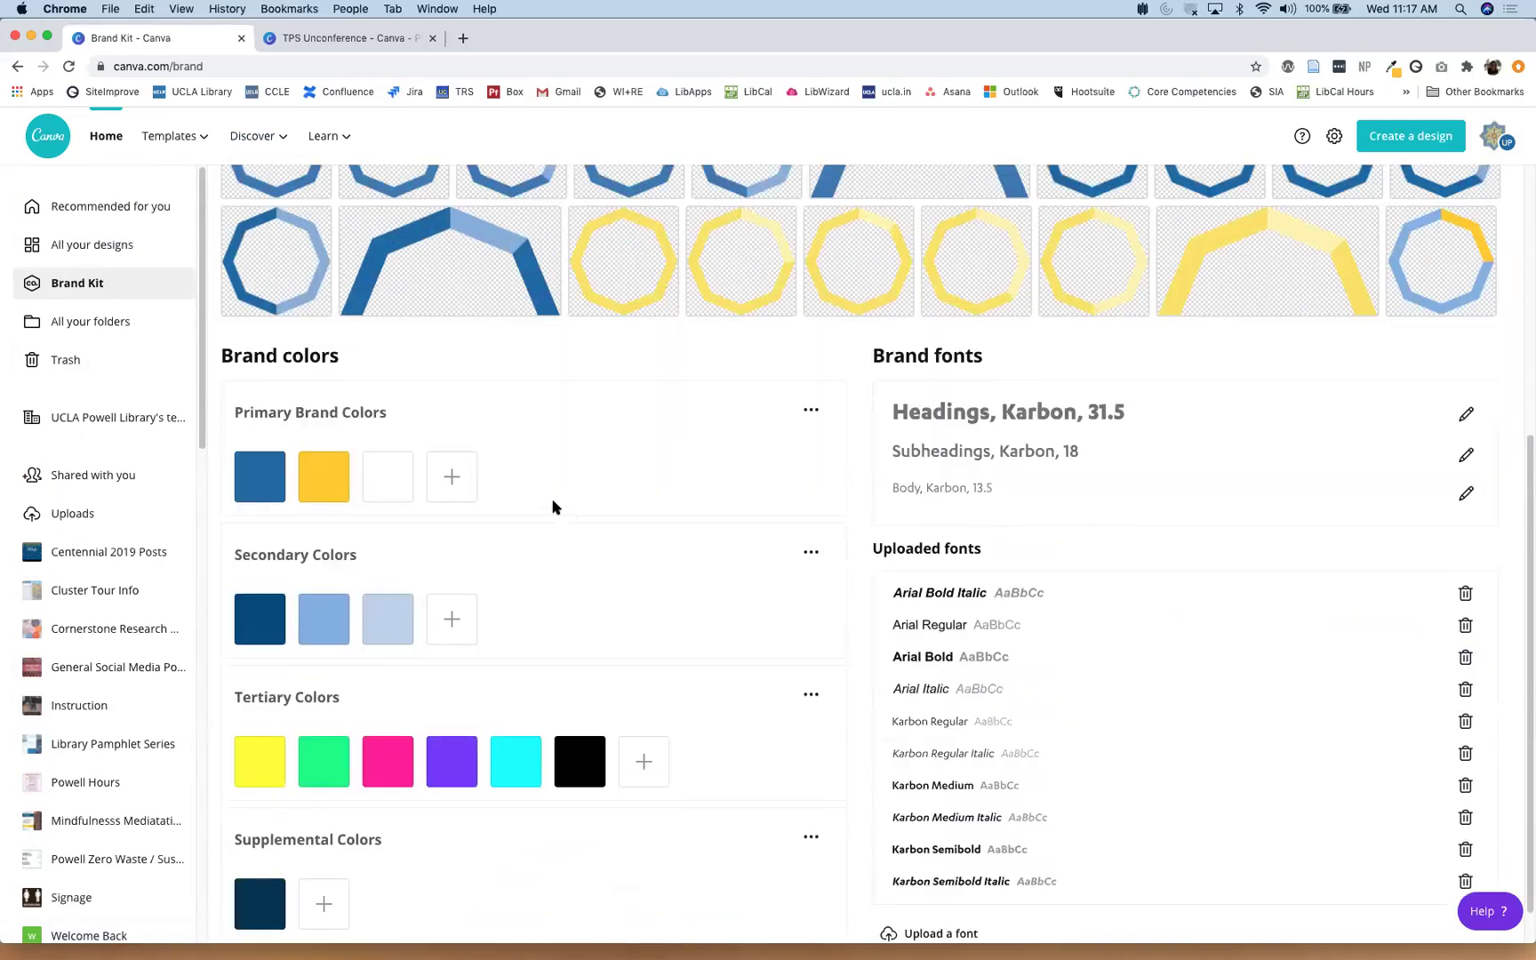
scroll(544, 493, "up", 5)
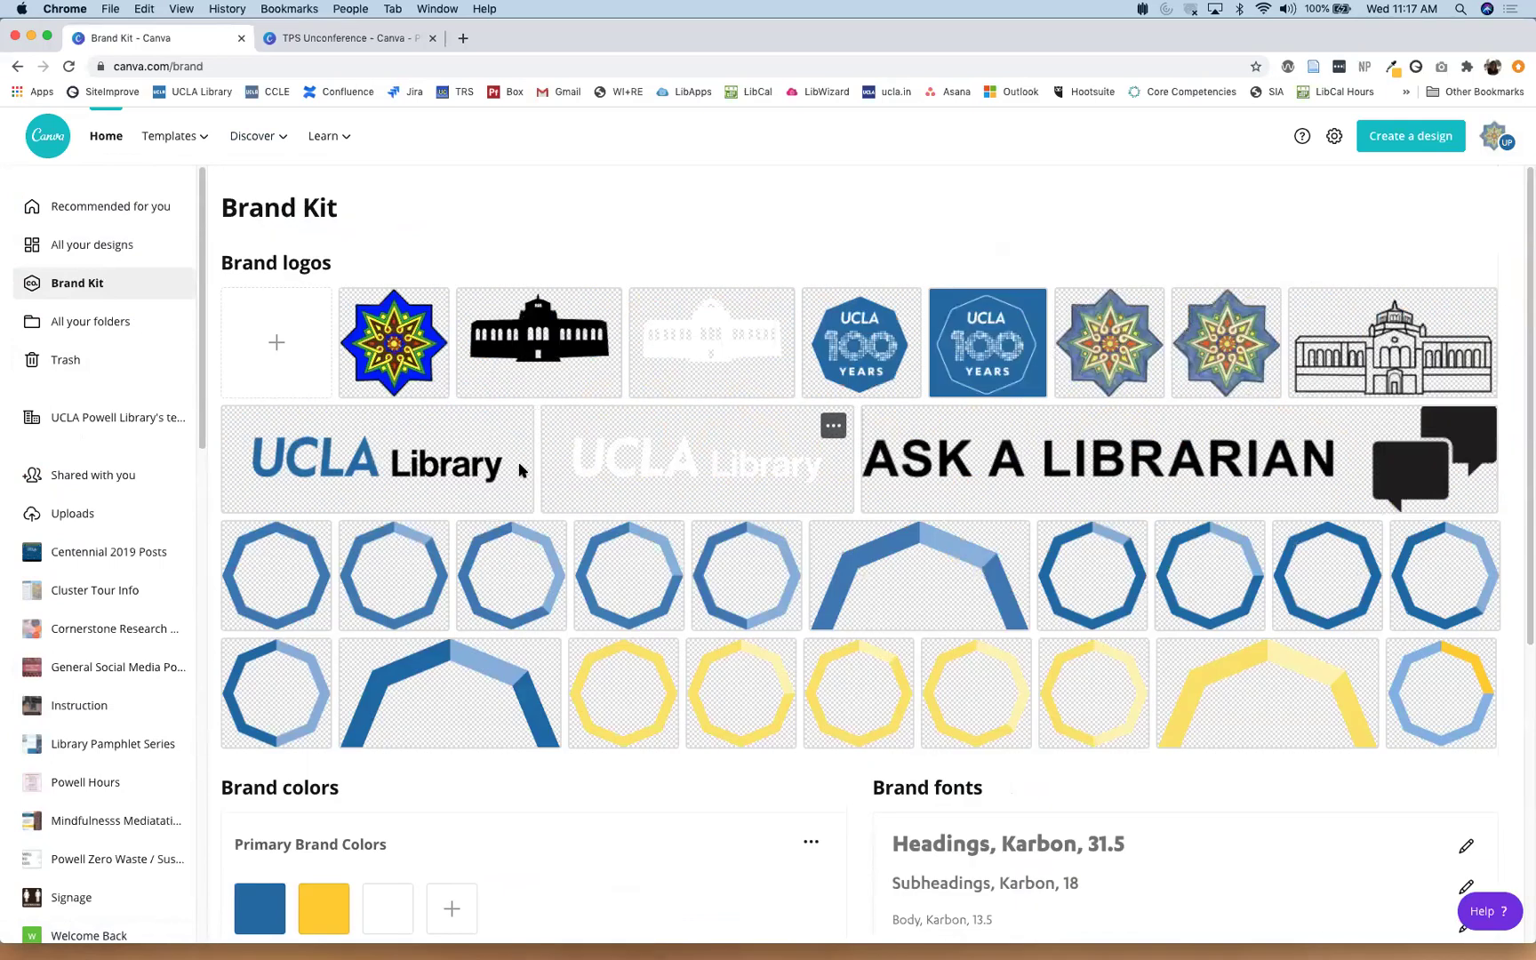
Step: Go back to all designs, look over the design types offered for a new design, and close the list
left_click(114, 249)
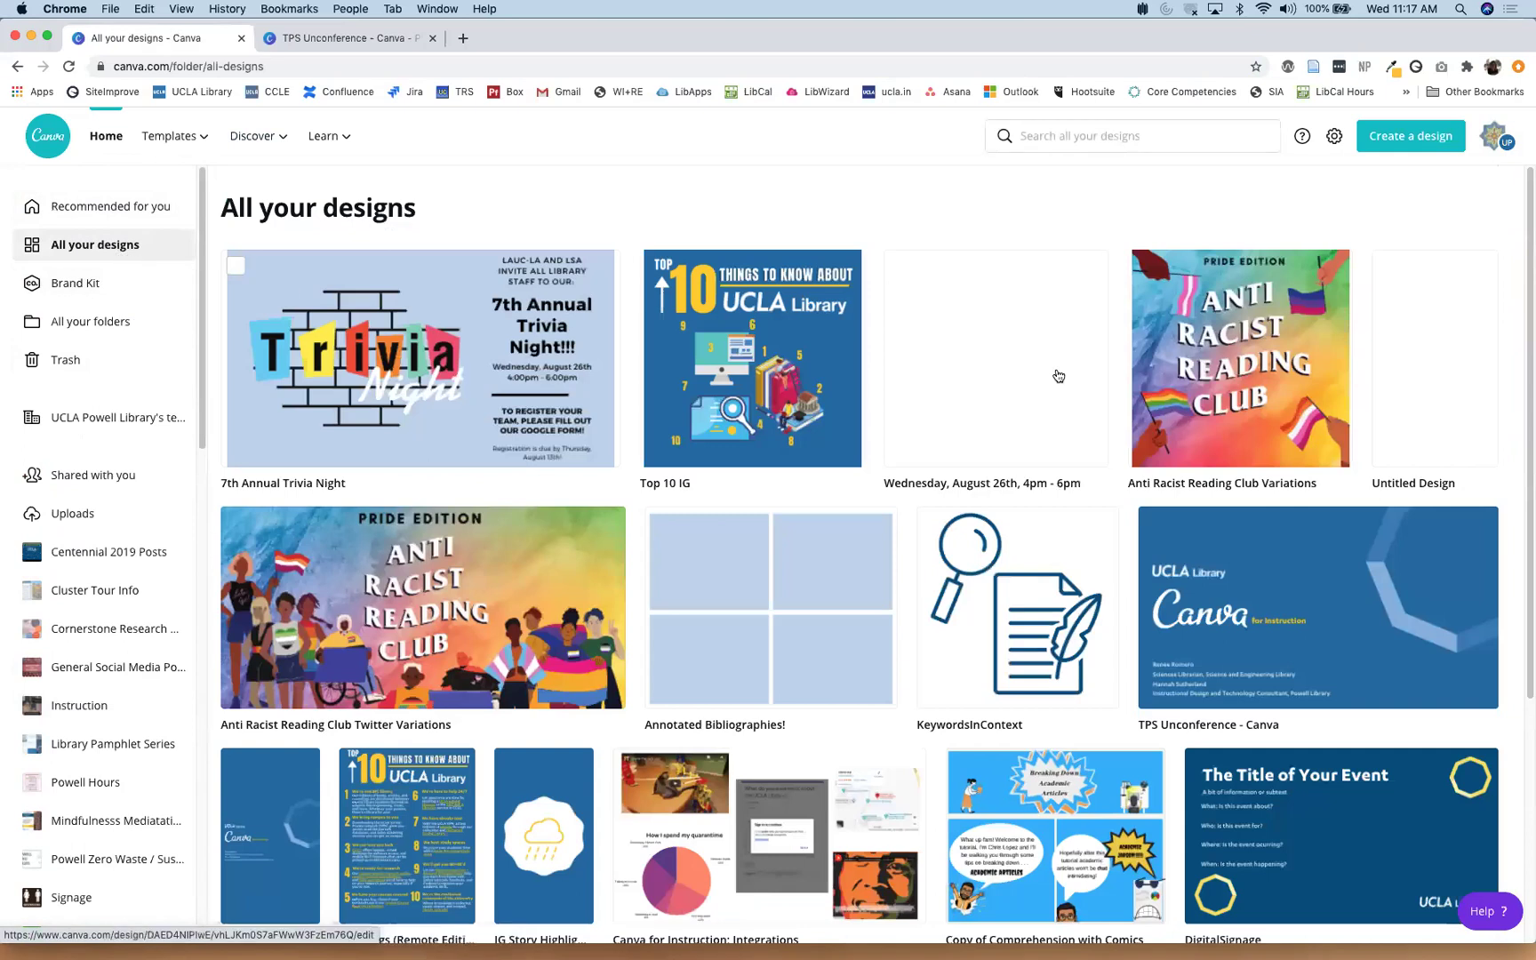
left_click(1413, 136)
scroll(1350, 313, "down", 2)
scroll(1351, 313, "up", 2)
left_click(997, 206)
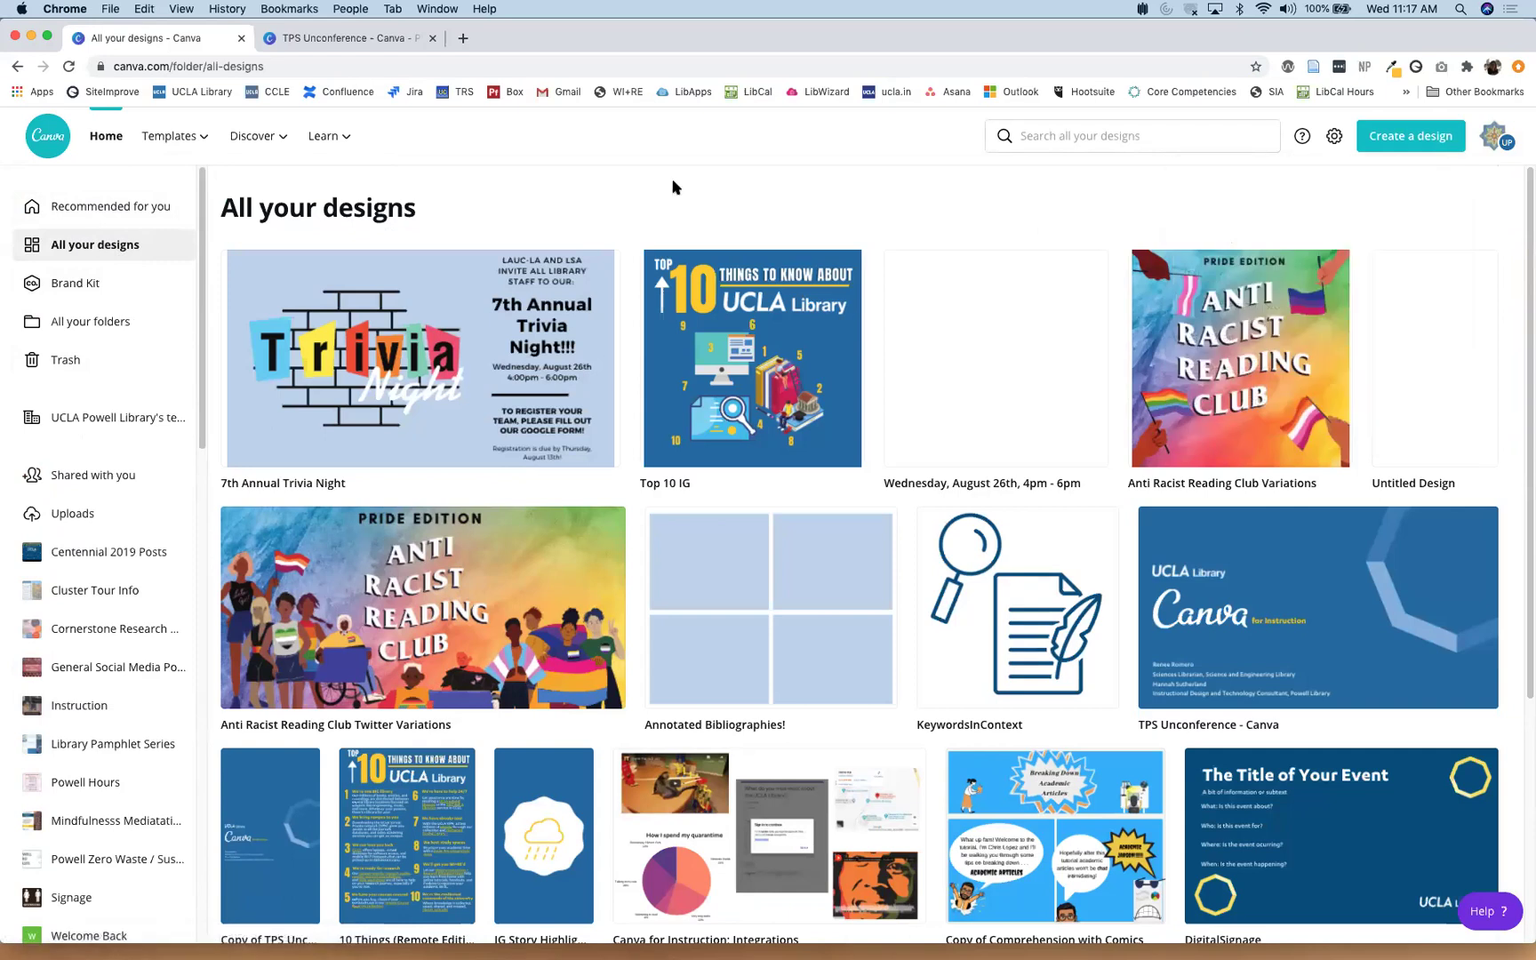
Step: Return to the TPS Unconference presentation at page 7 and open the recently used "Young at Heart" template to view its page layouts
left_click(351, 38)
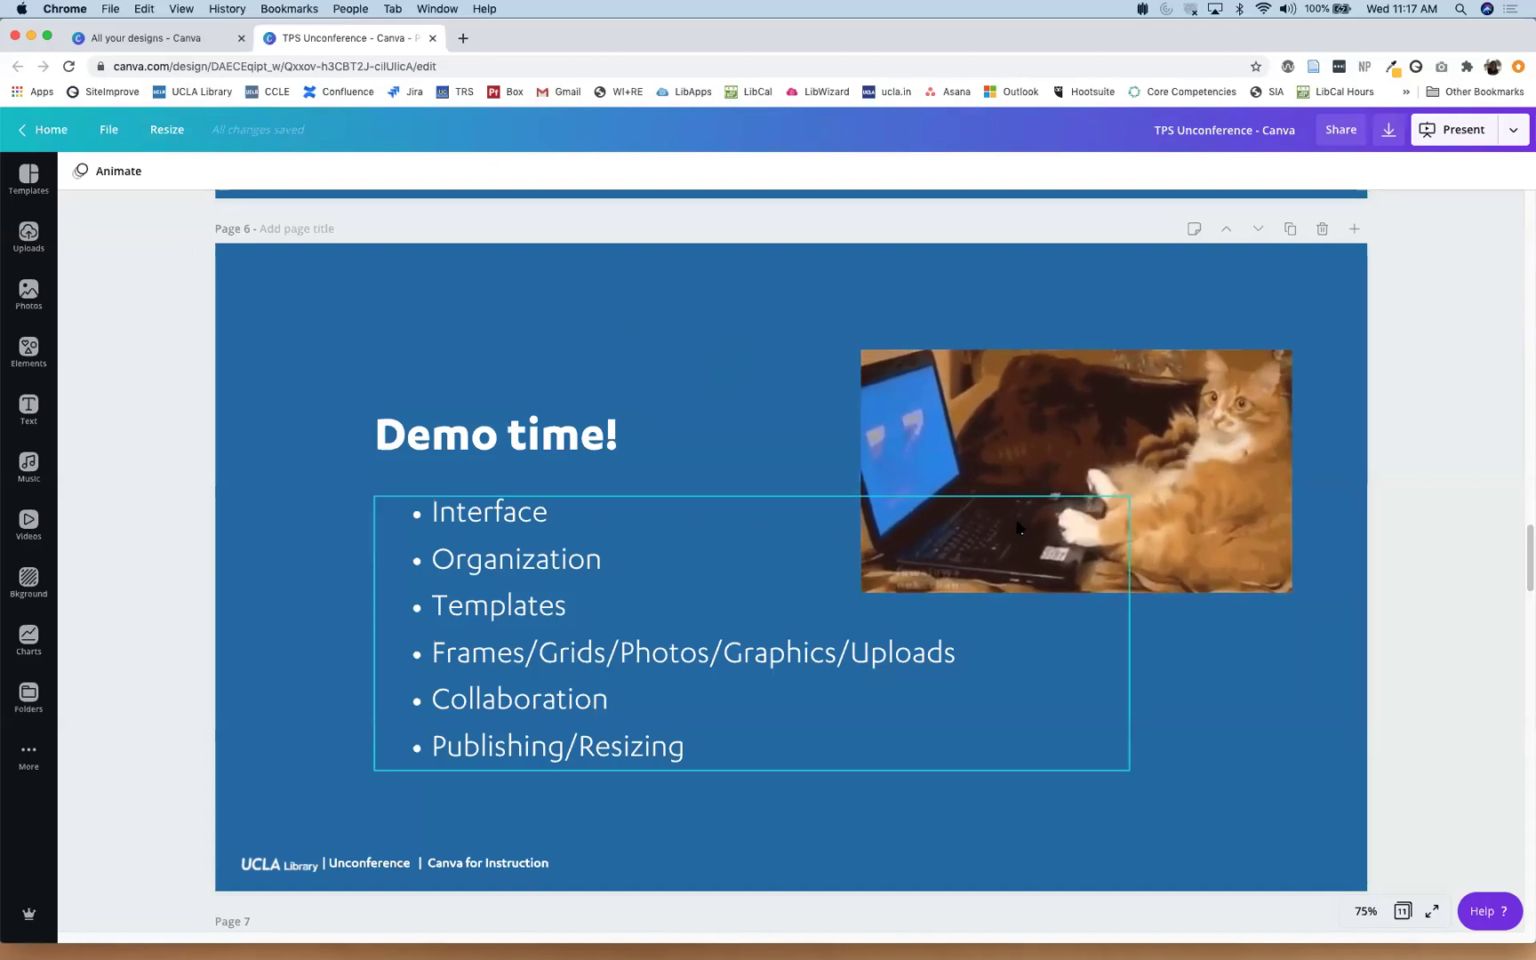
scroll(1199, 610, "down", 1)
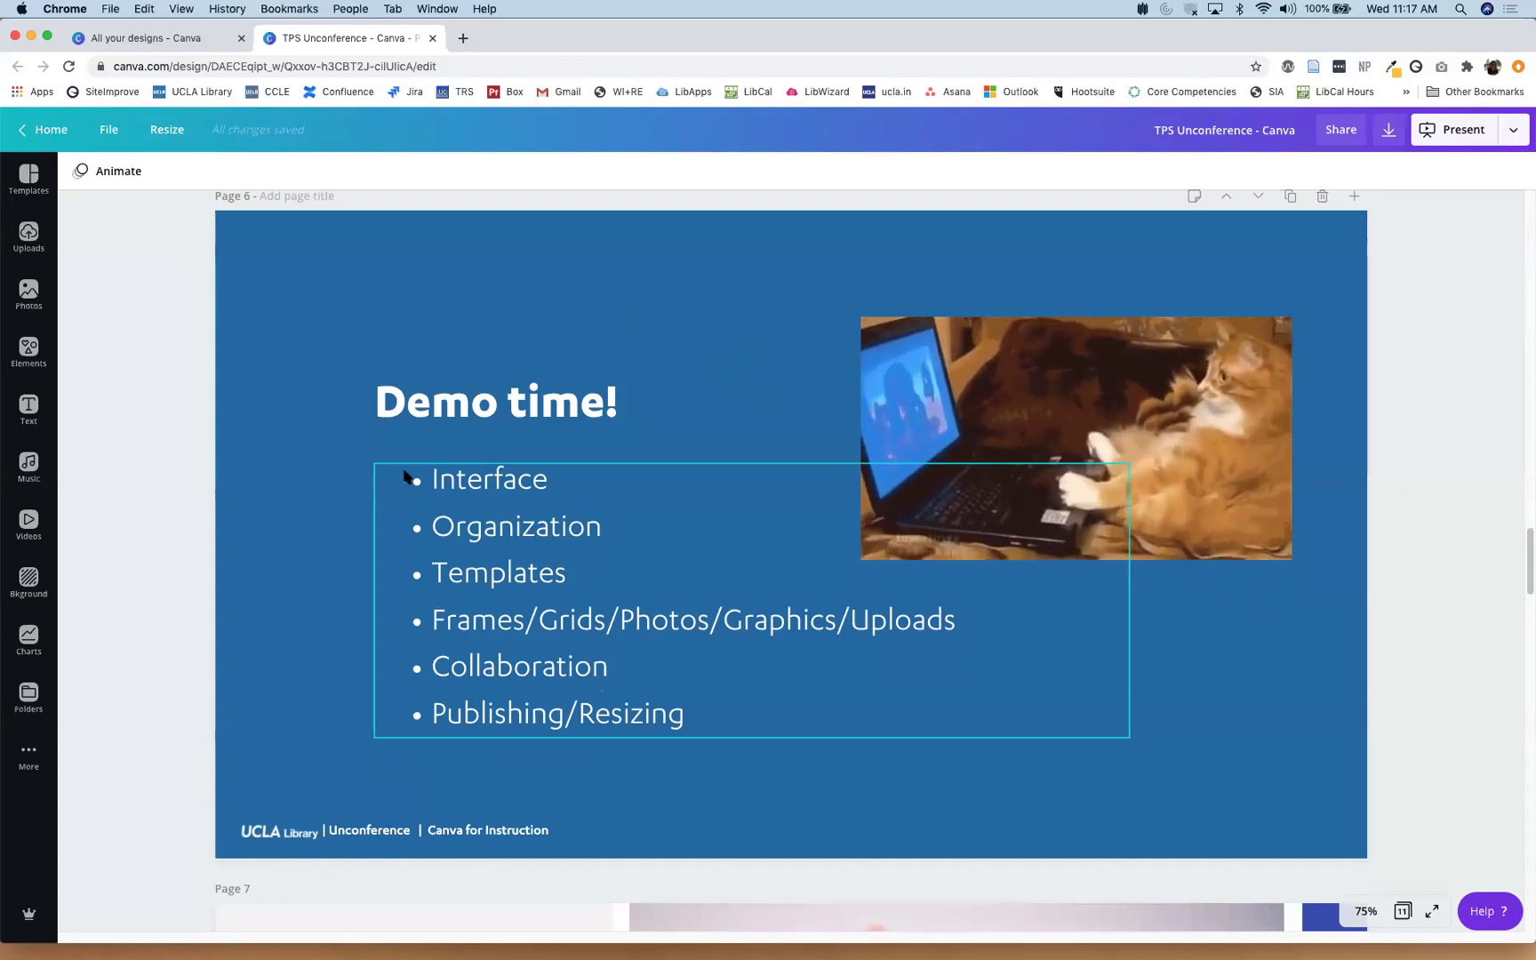
left_click(17, 185)
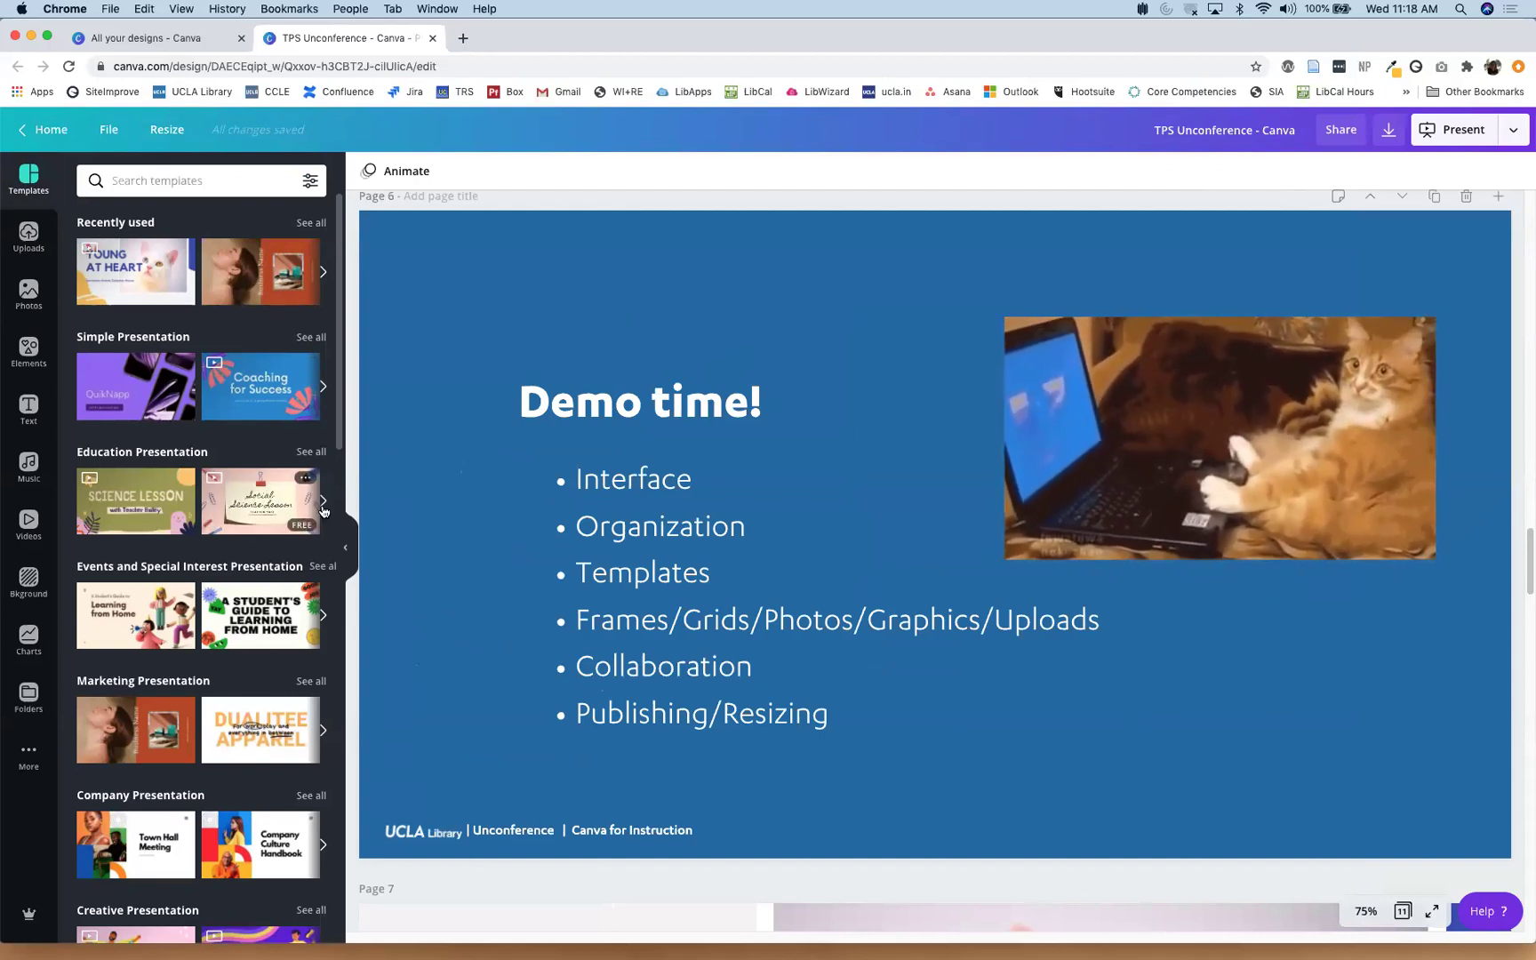
scroll(638, 544, "down", 6)
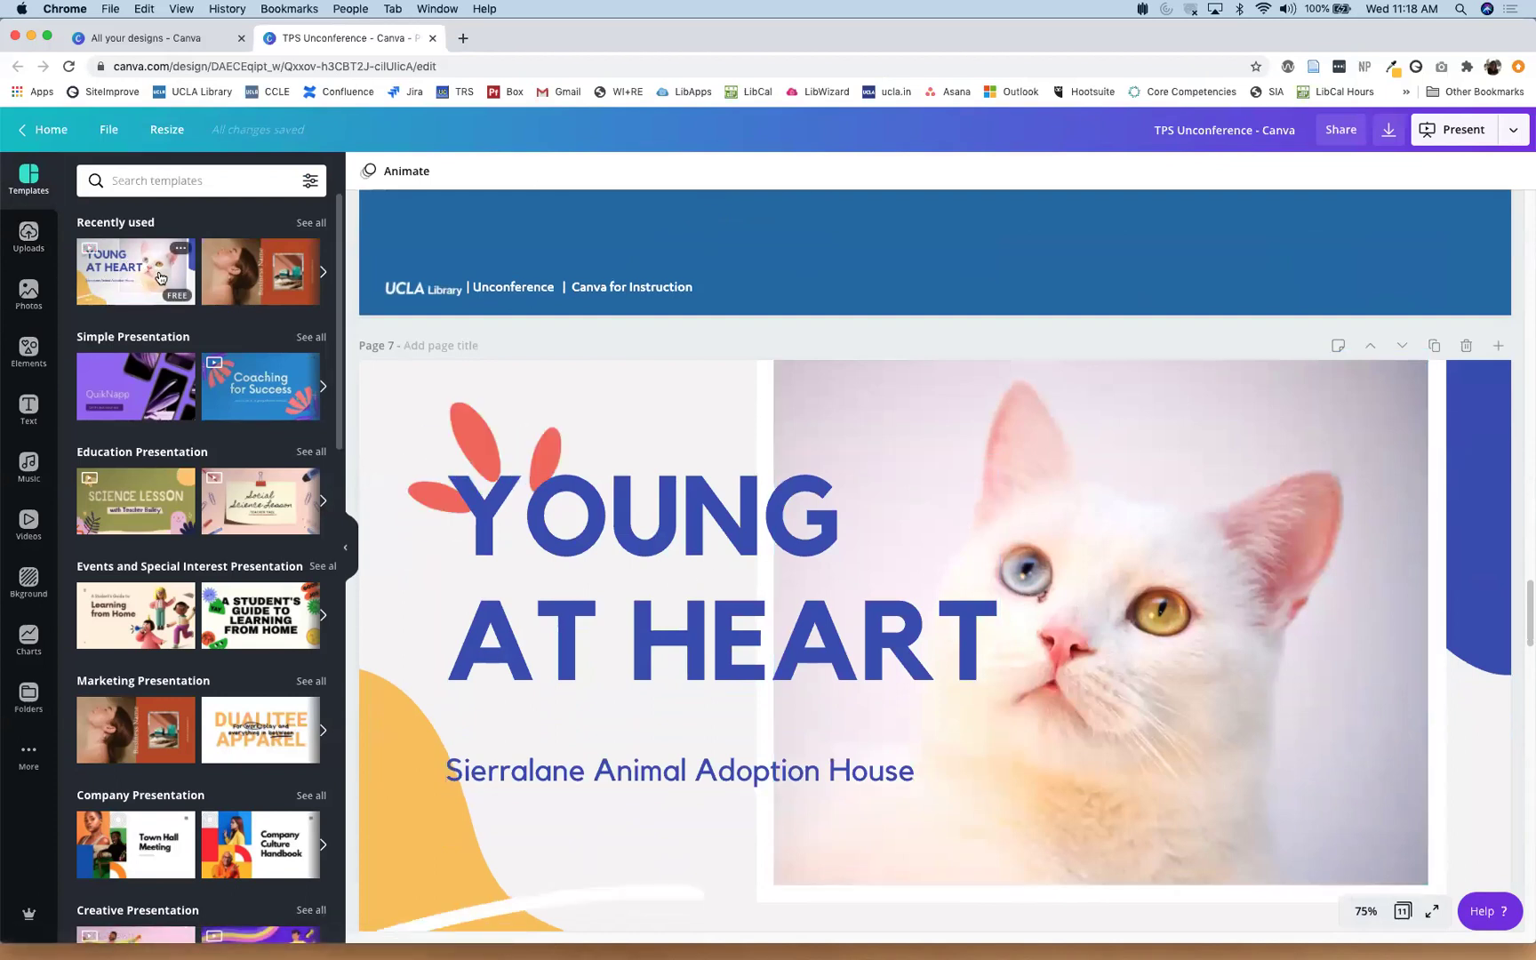
left_click(129, 272)
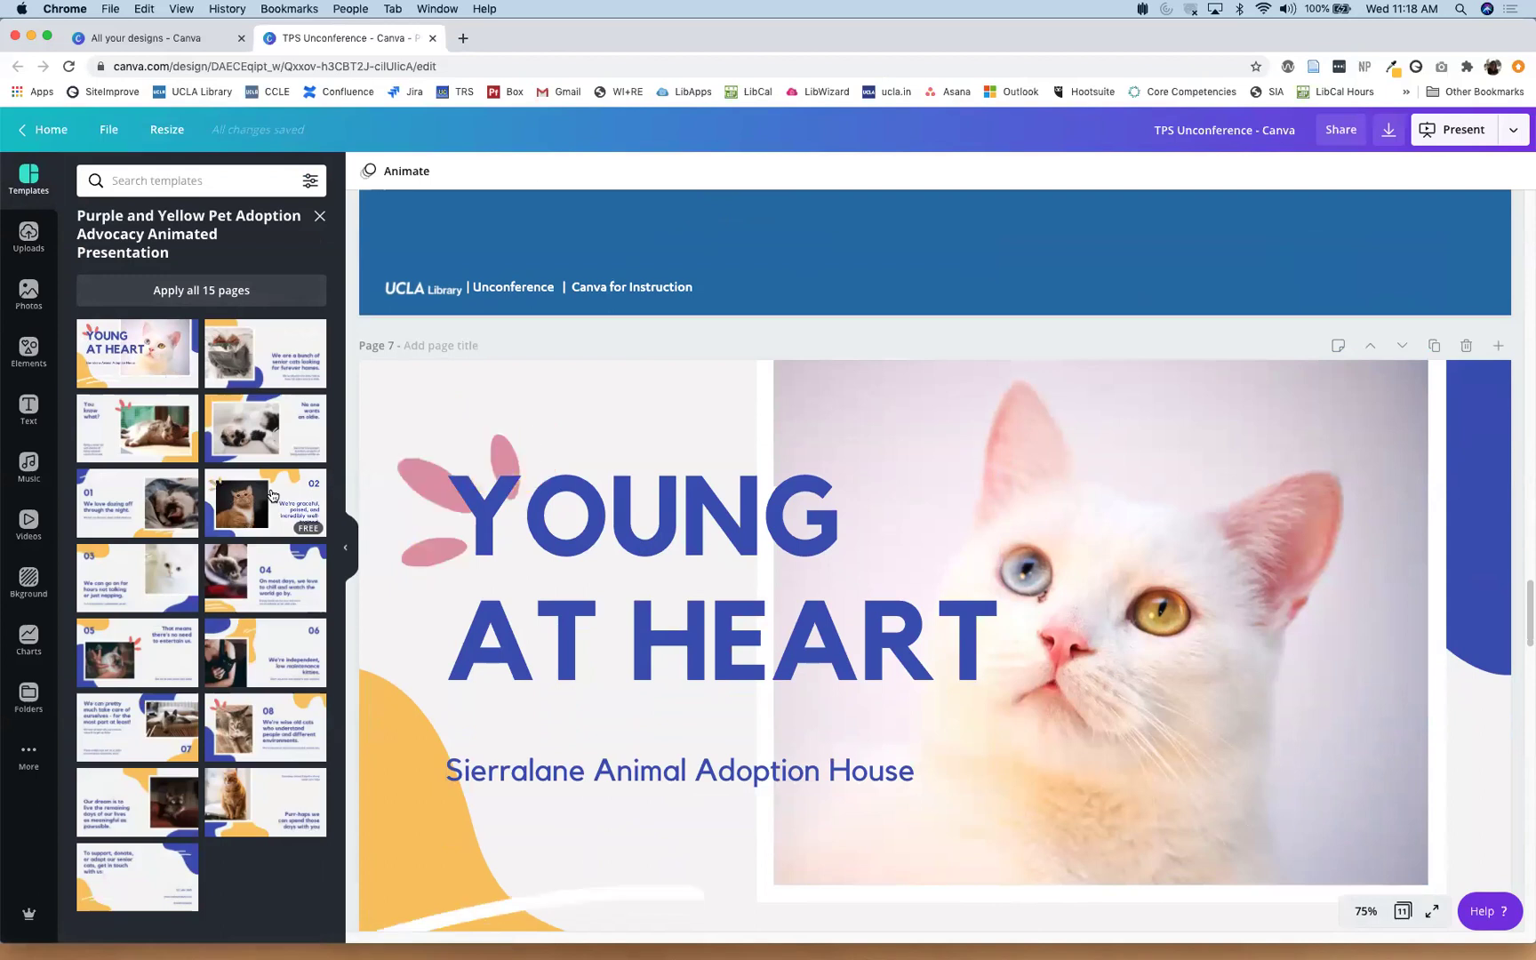
Step: Set the "YOUNG AT HEART" heading on page 7 to Karbon Bold and color it with the primary brand blue #2774ae
left_click(721, 494)
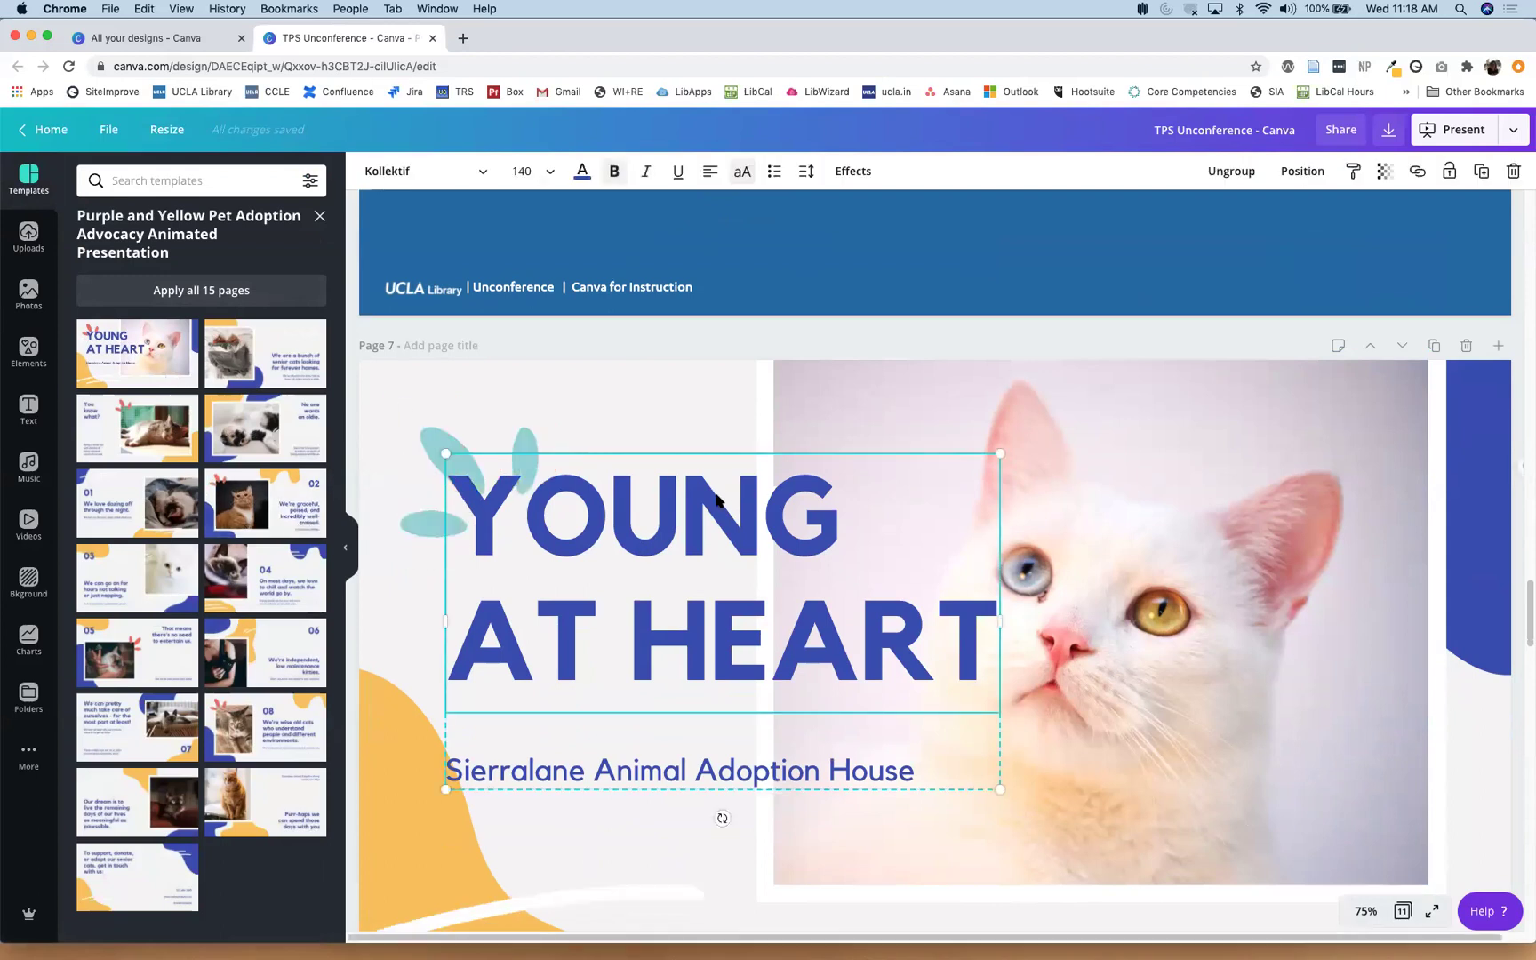
left_click(483, 174)
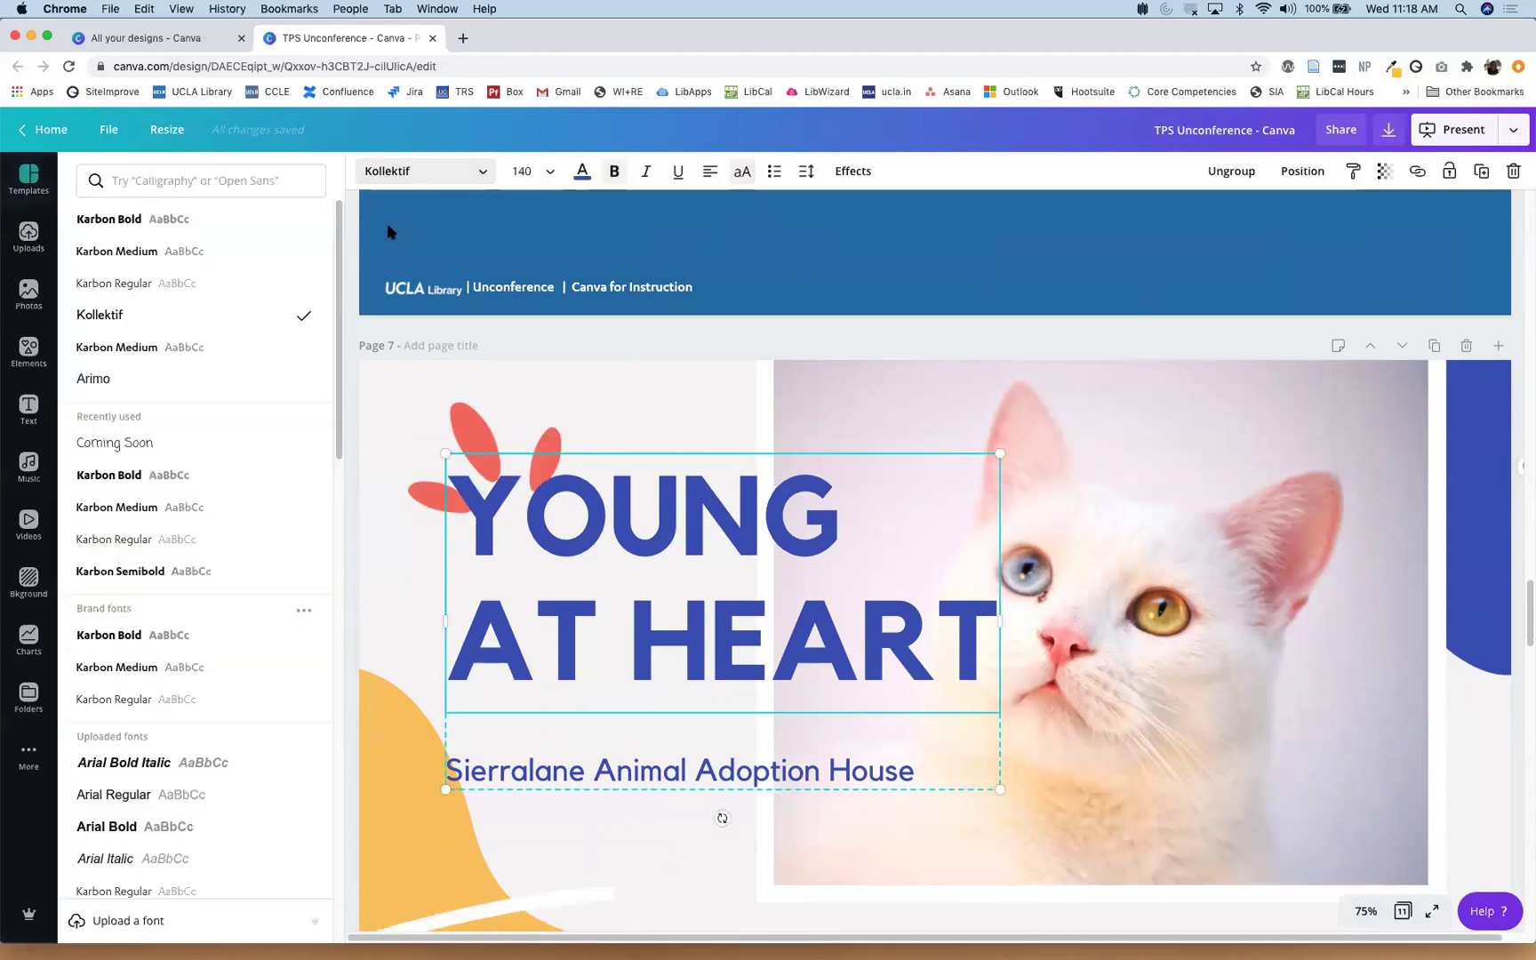
left_click(111, 224)
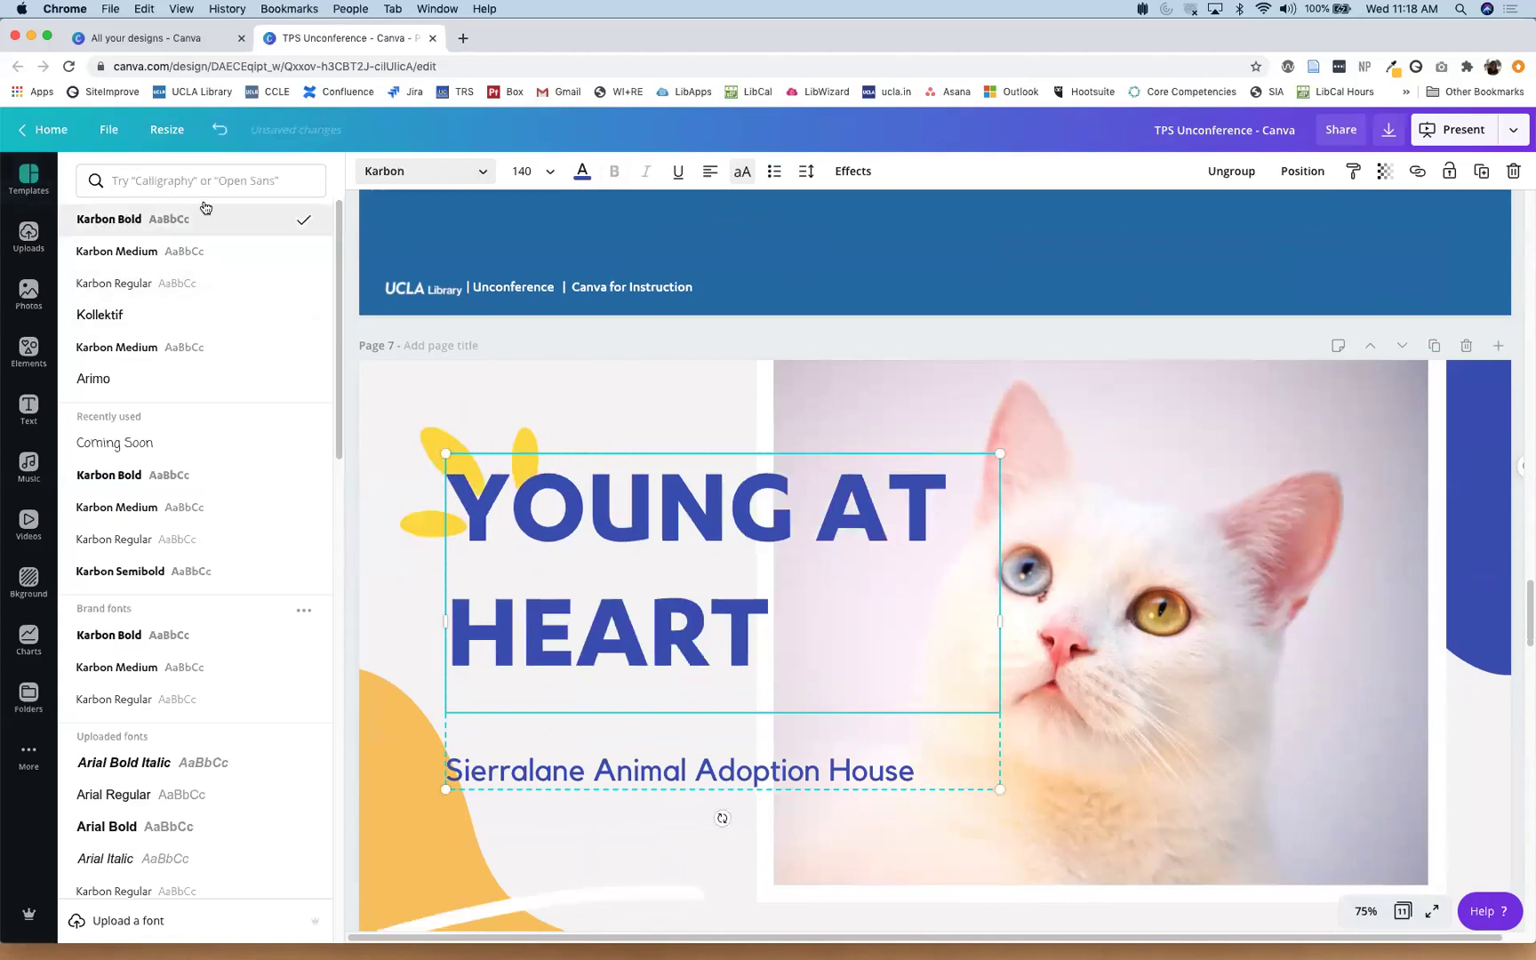
left_click(587, 180)
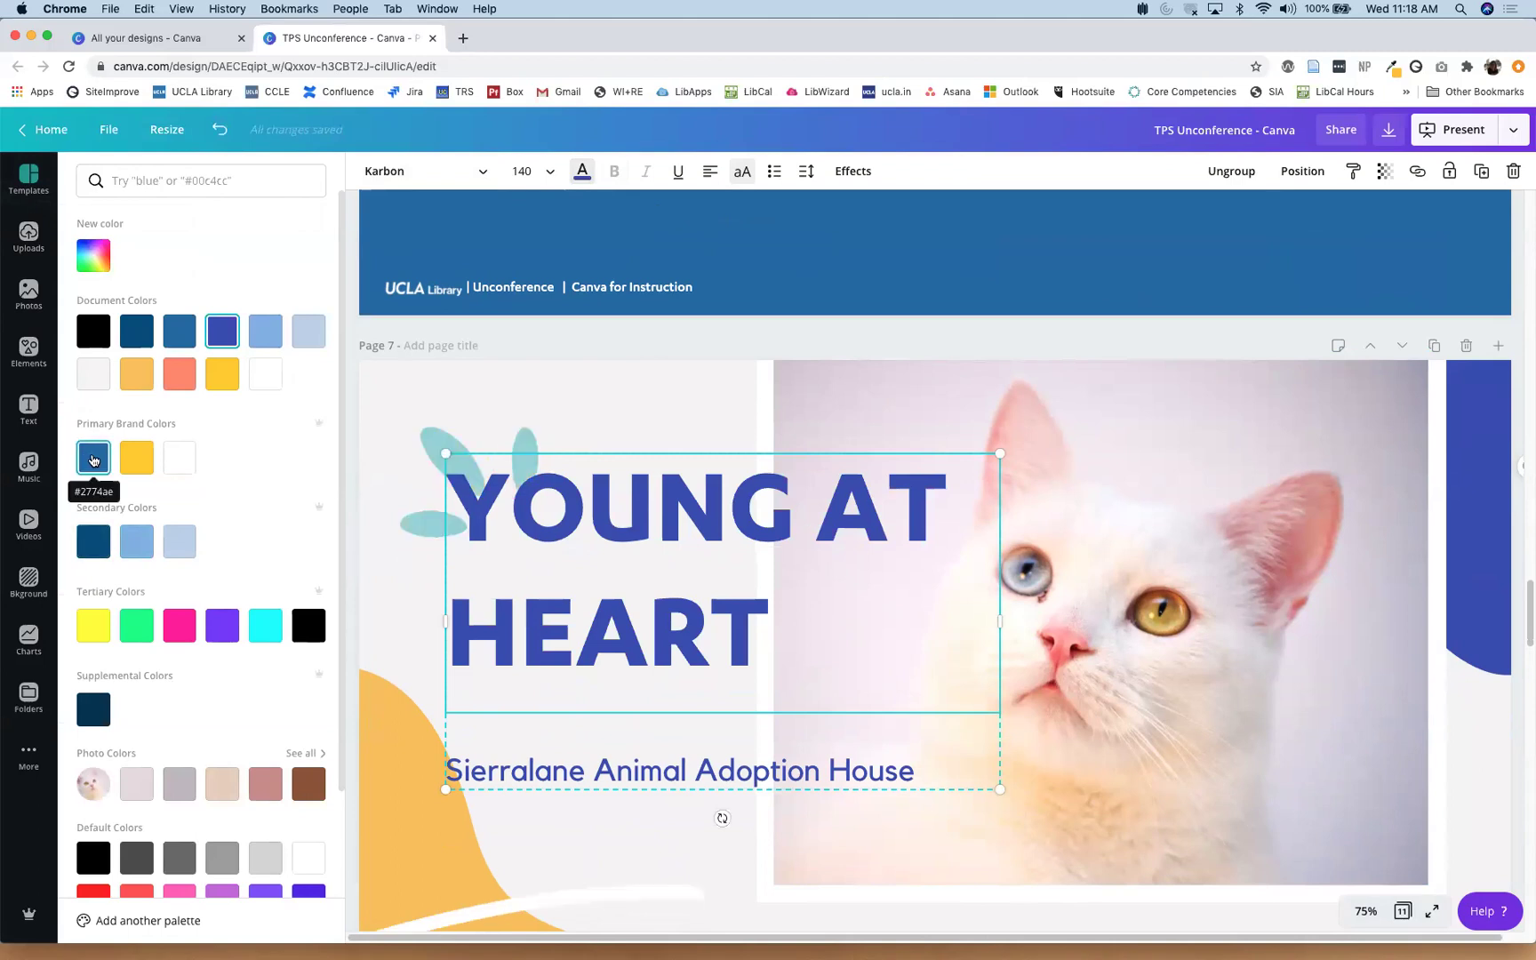
left_click(94, 457)
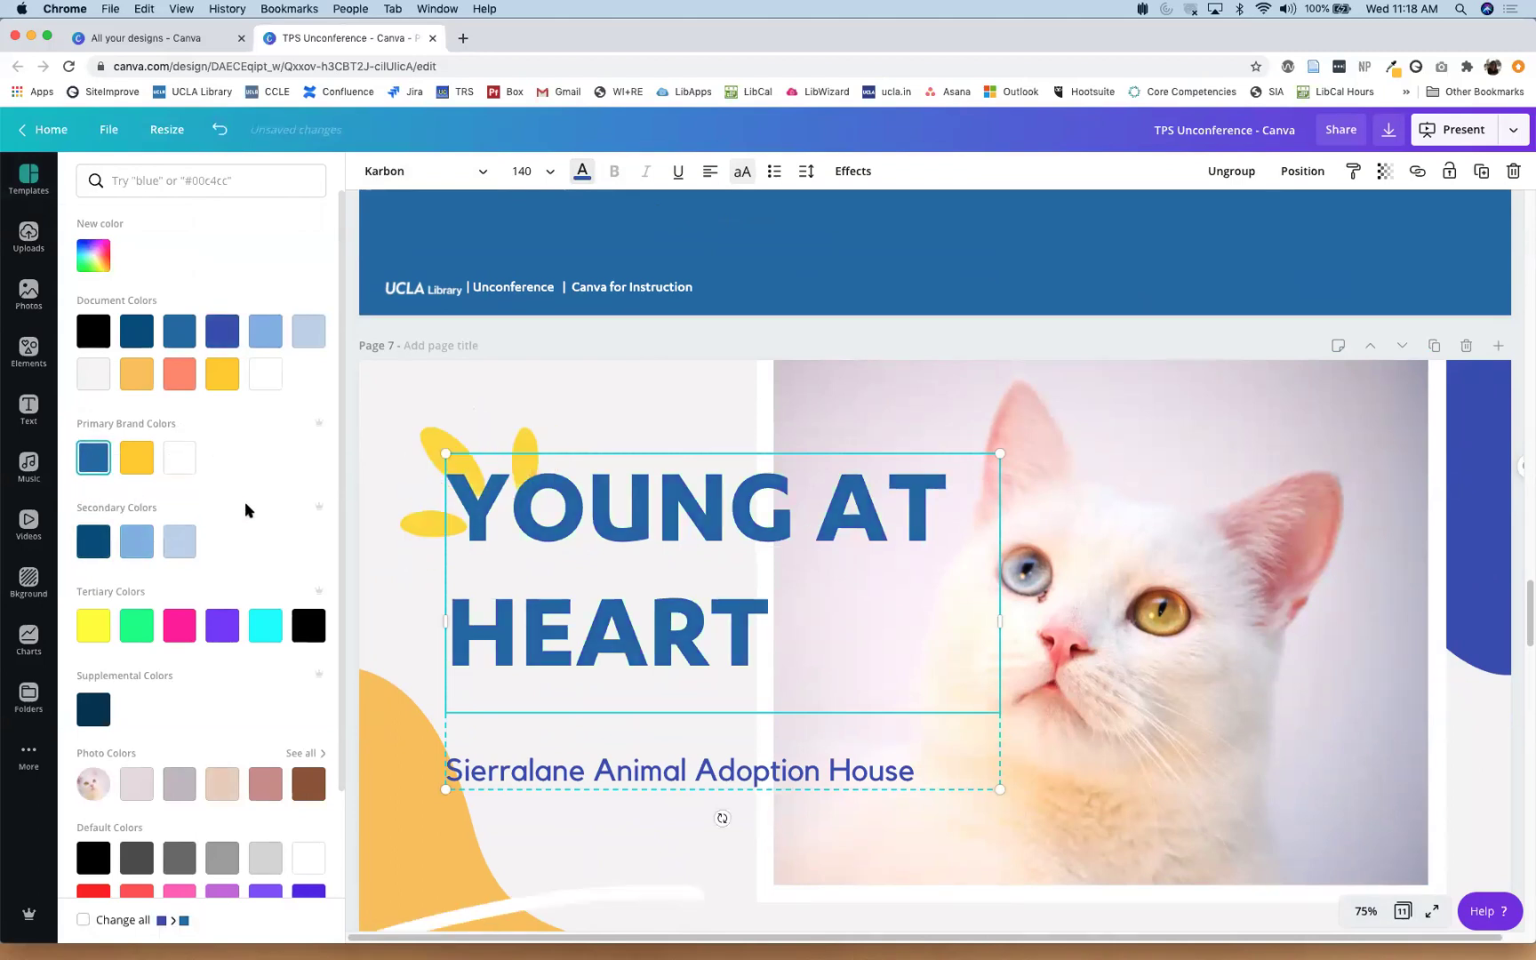
Step: Select the cat photo on page 7 and look over the frames and grids offered in the elements library
left_click(1267, 548)
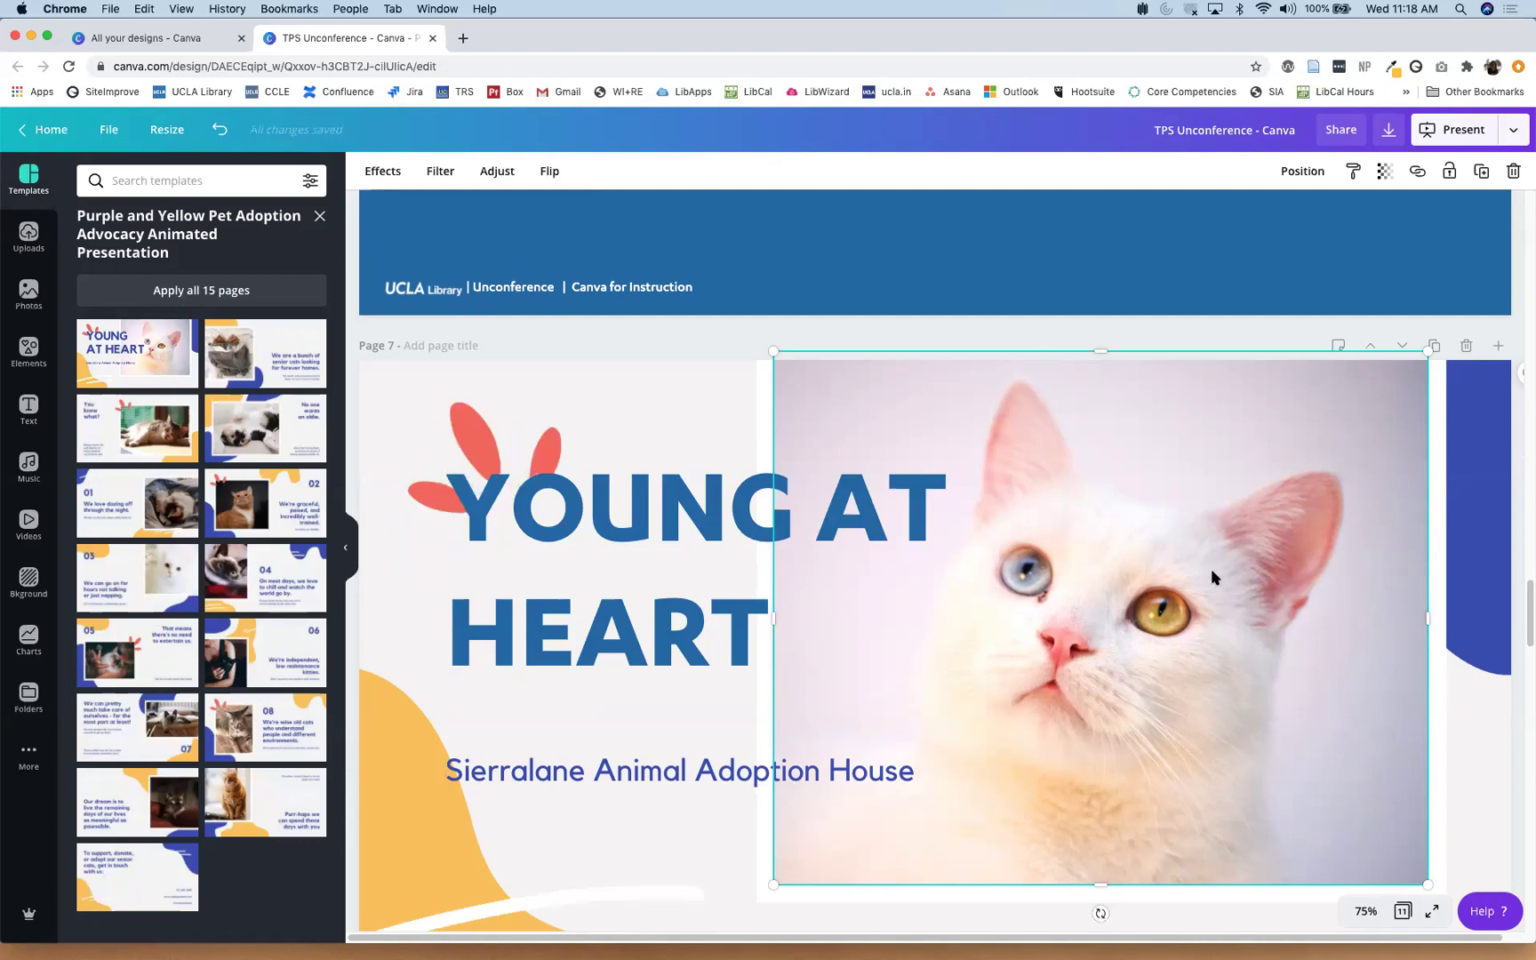
left_click(31, 360)
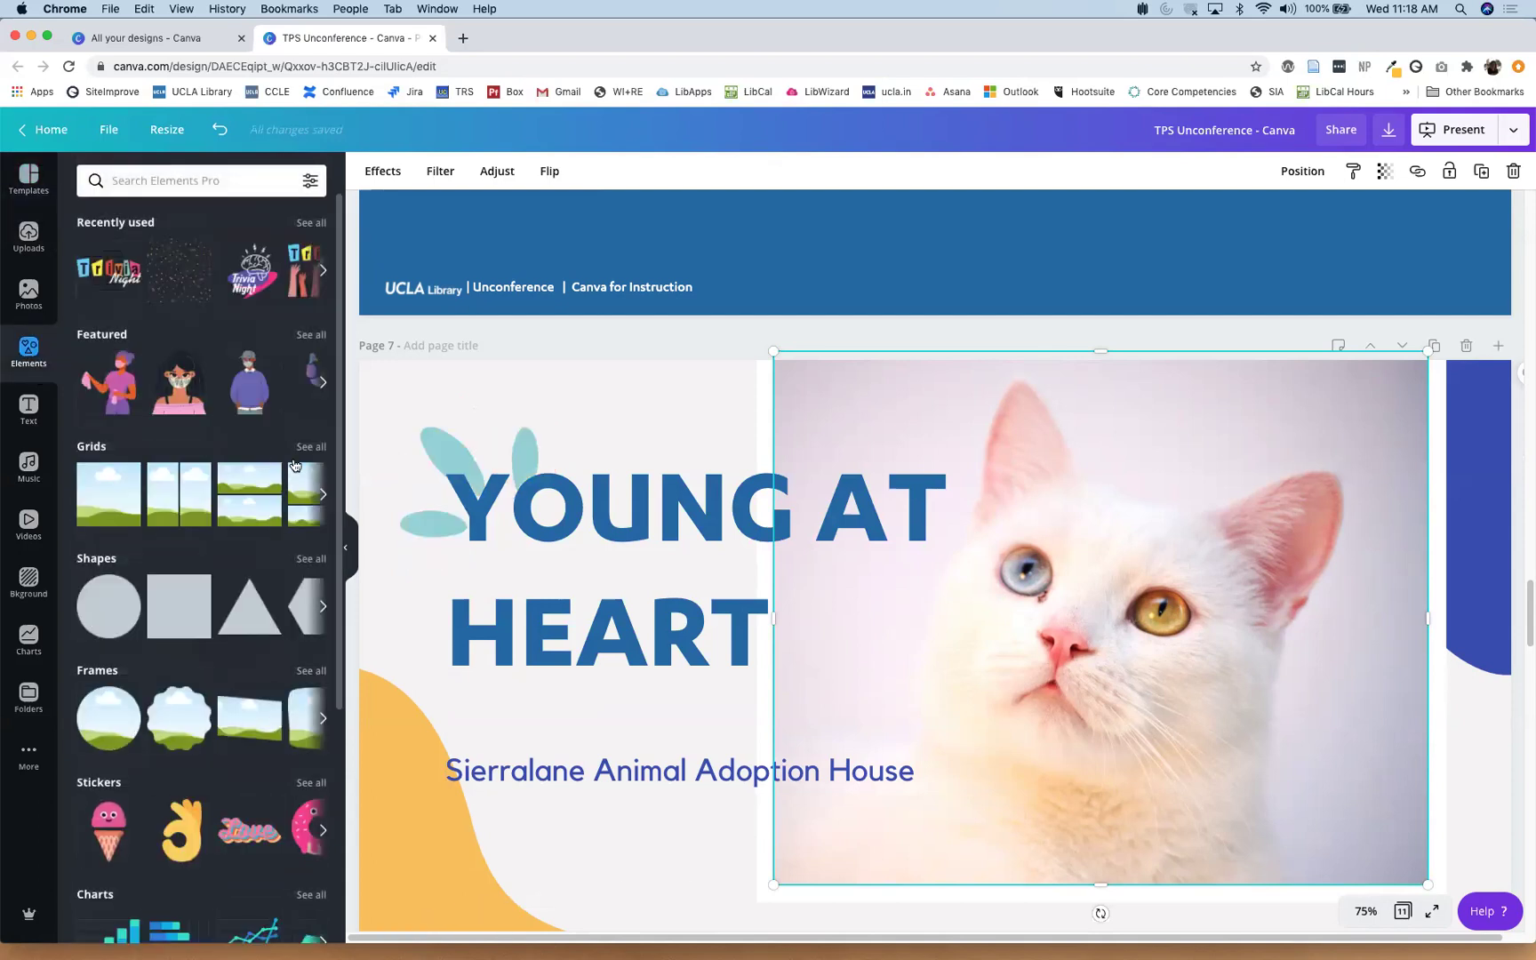
left_click(310, 671)
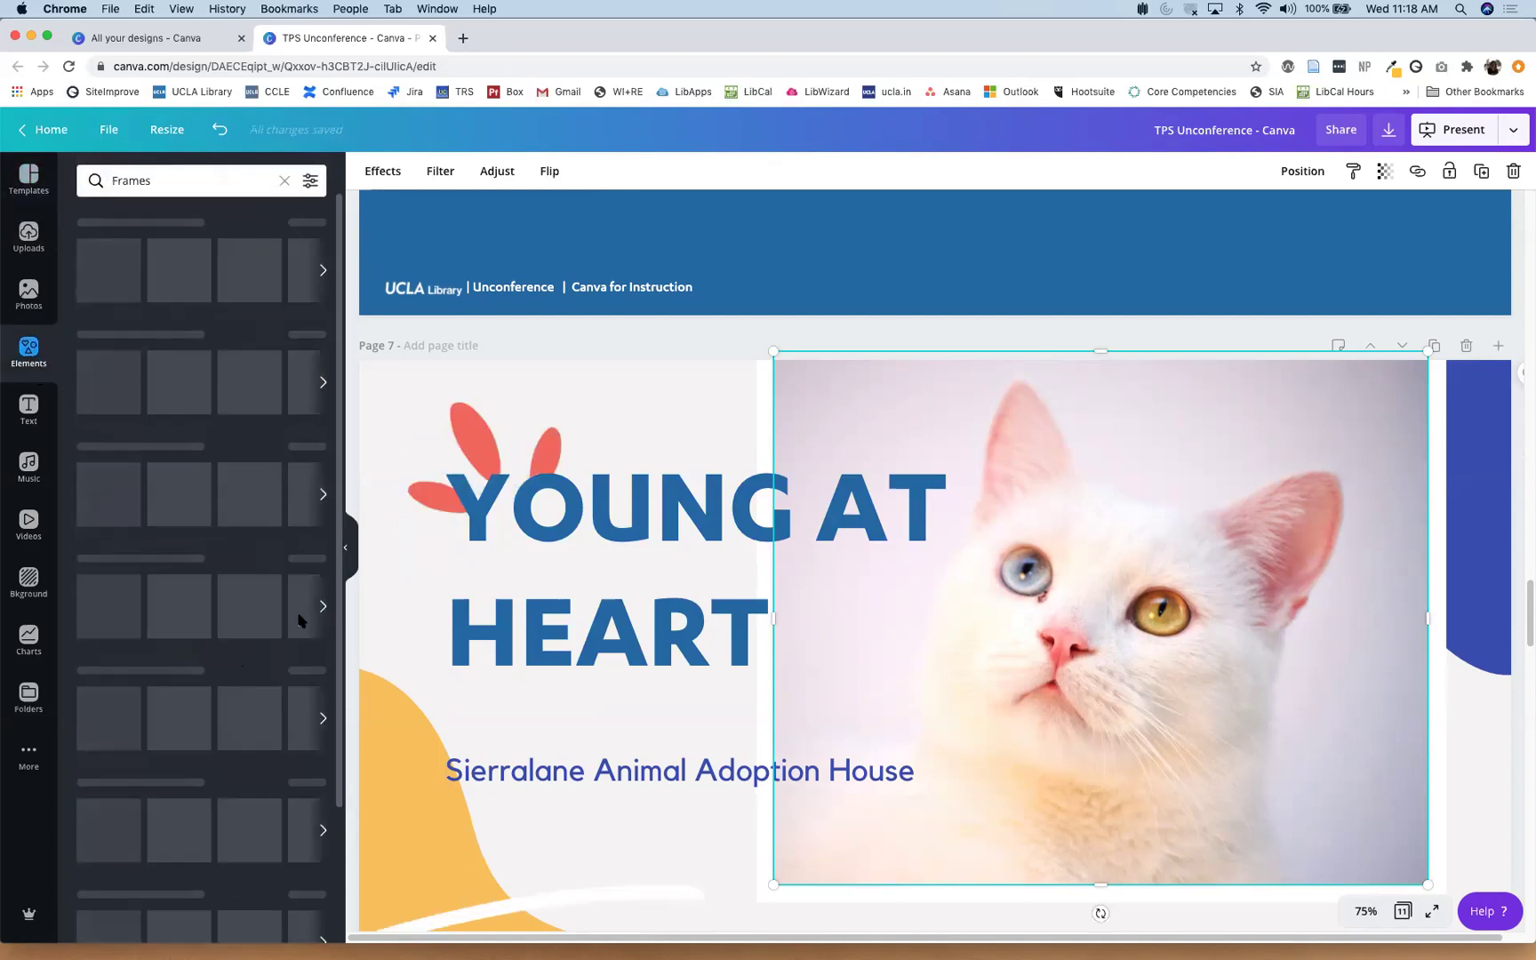
left_click(285, 180)
left_click(294, 452)
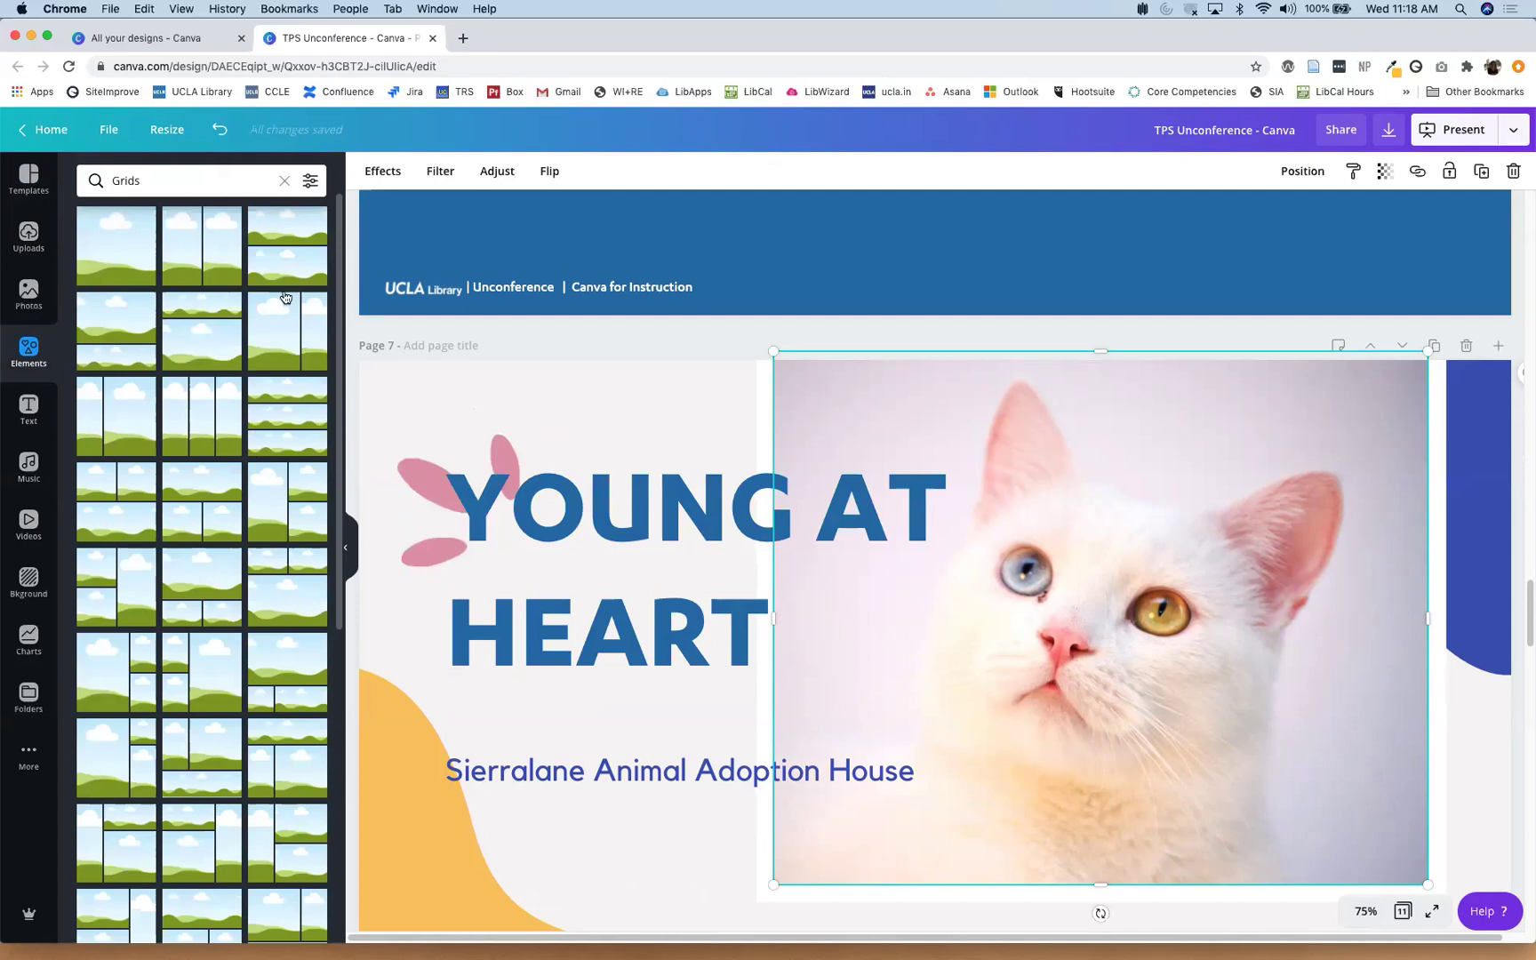
left_click(284, 182)
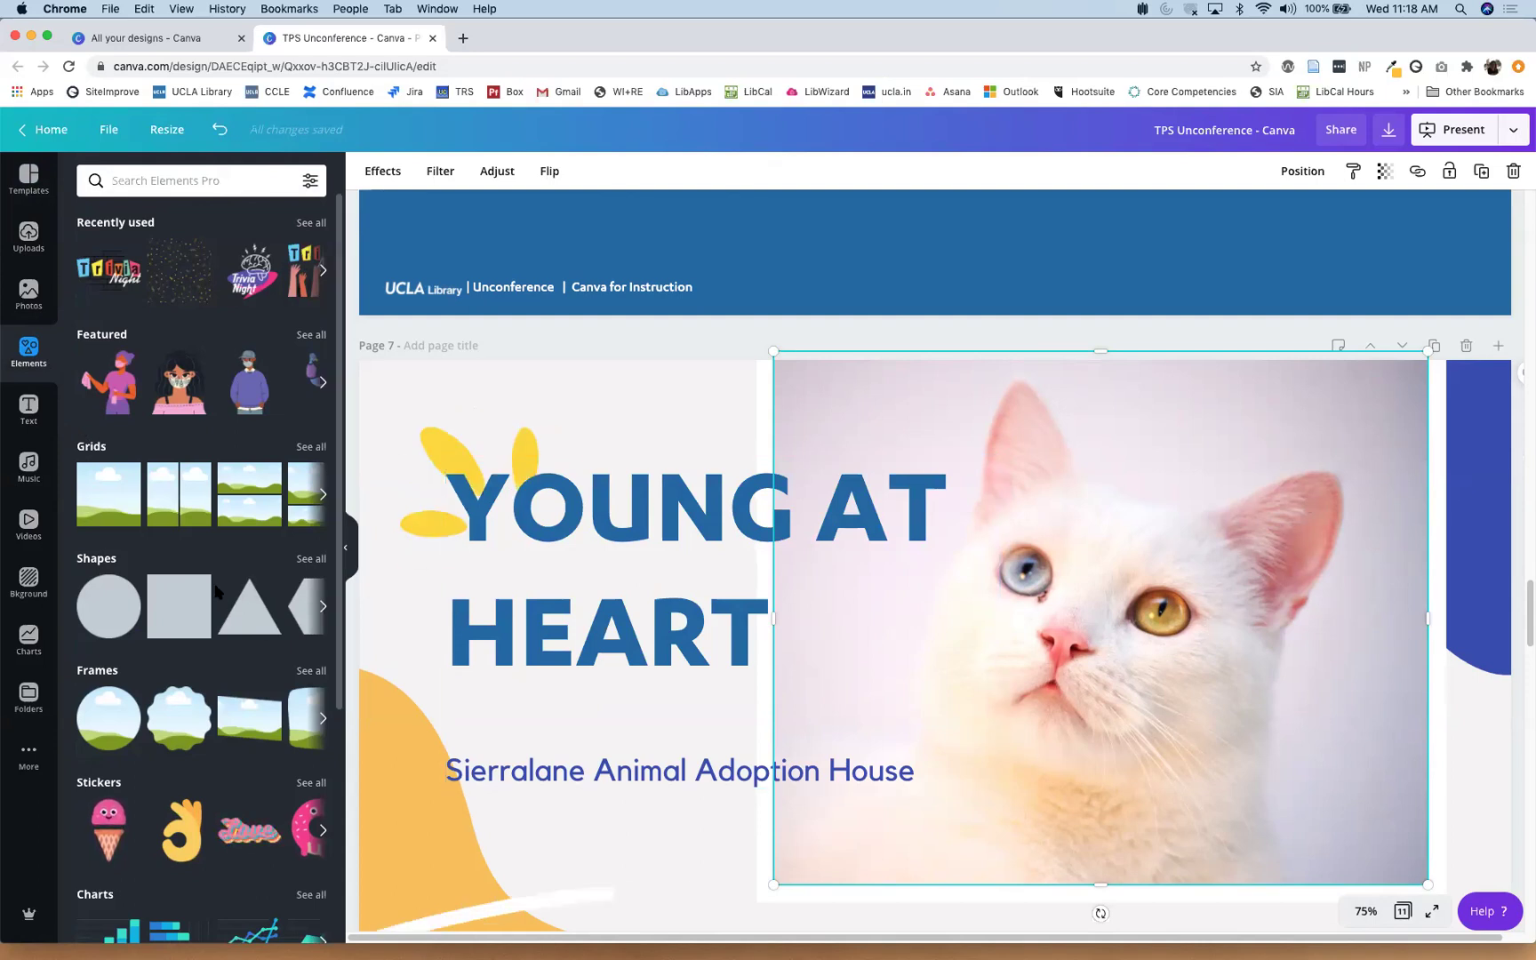
Step: Browse the stock photo library
left_click(28, 290)
scroll(274, 463, "down", 15)
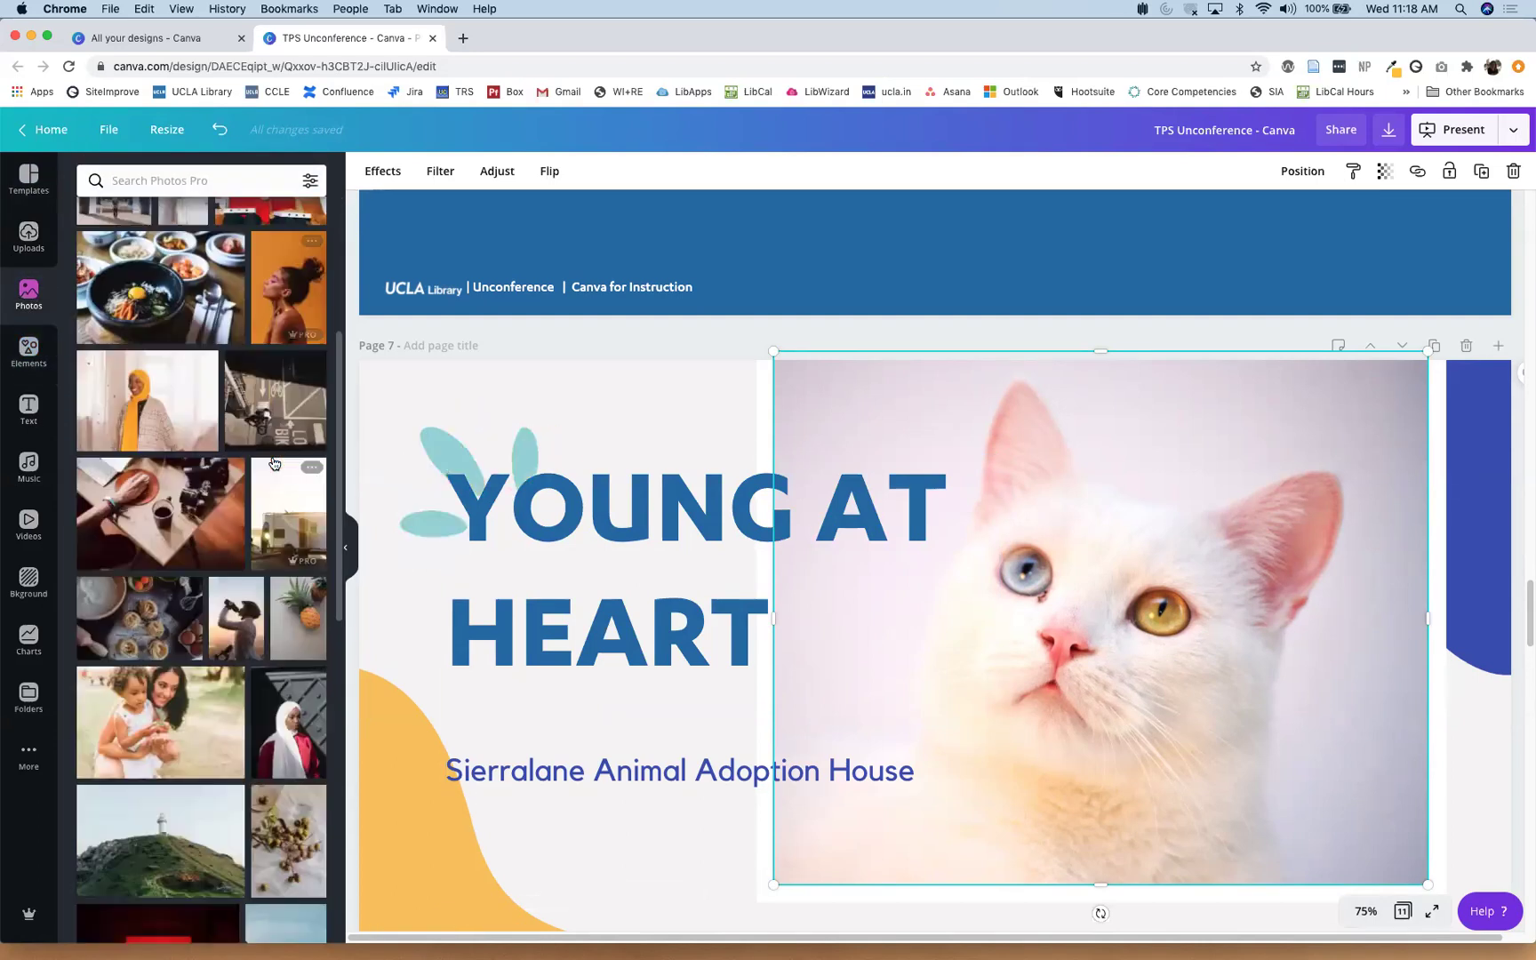
scroll(274, 463, "down", 15)
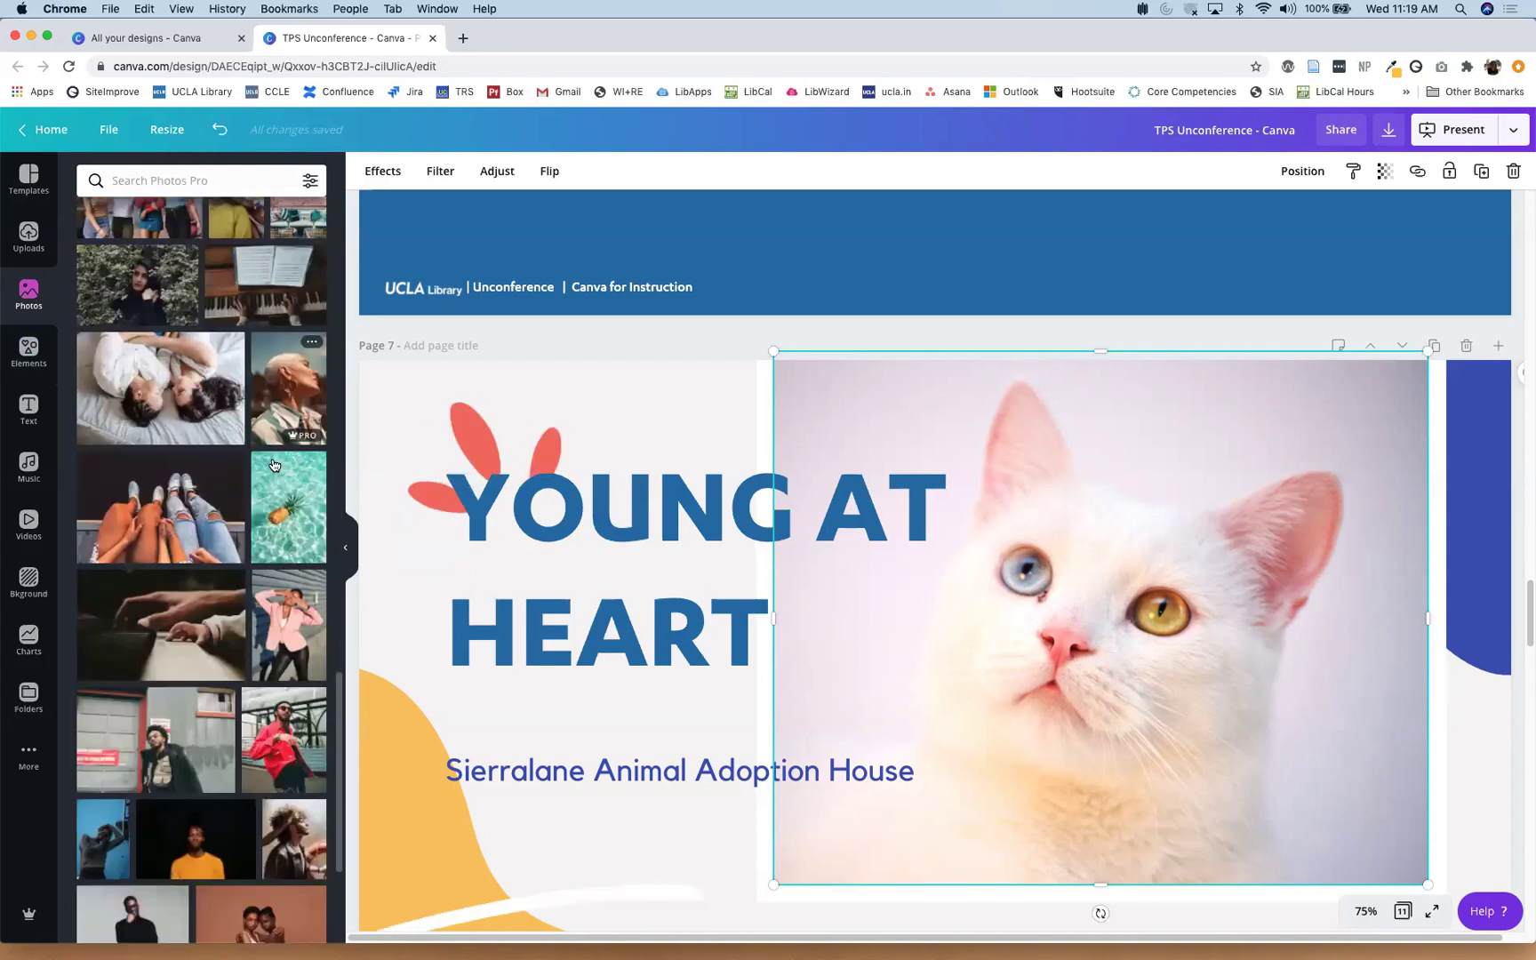
scroll(222, 447, "down", 1)
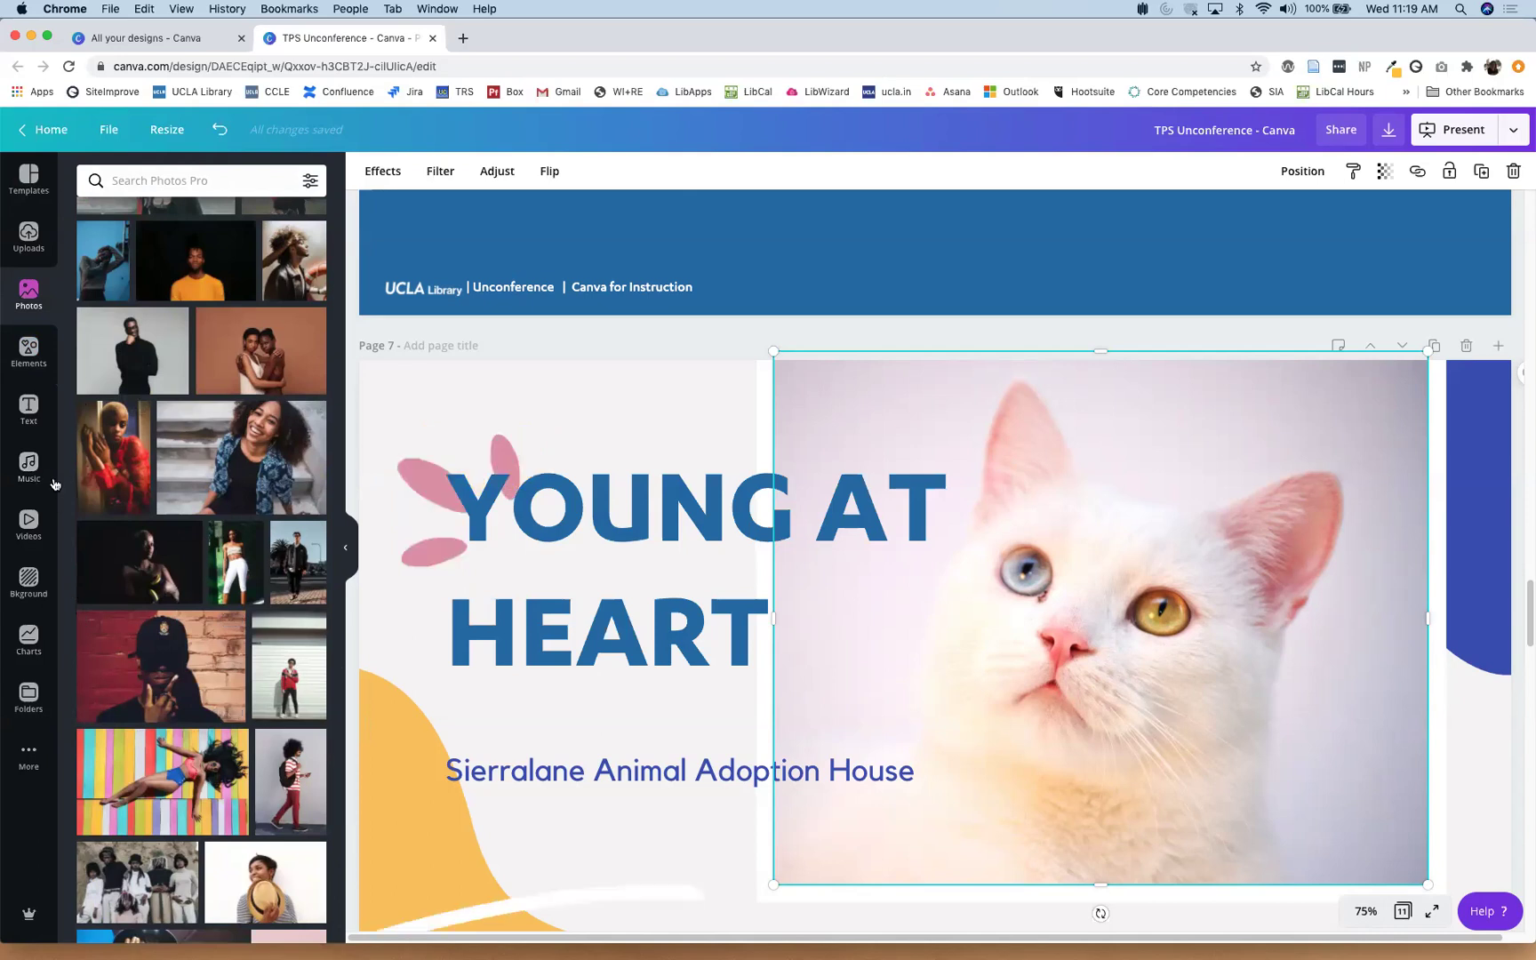
Step: Replace the cat photo on page 7 with the uploaded group photo of people posing together
left_click(25, 249)
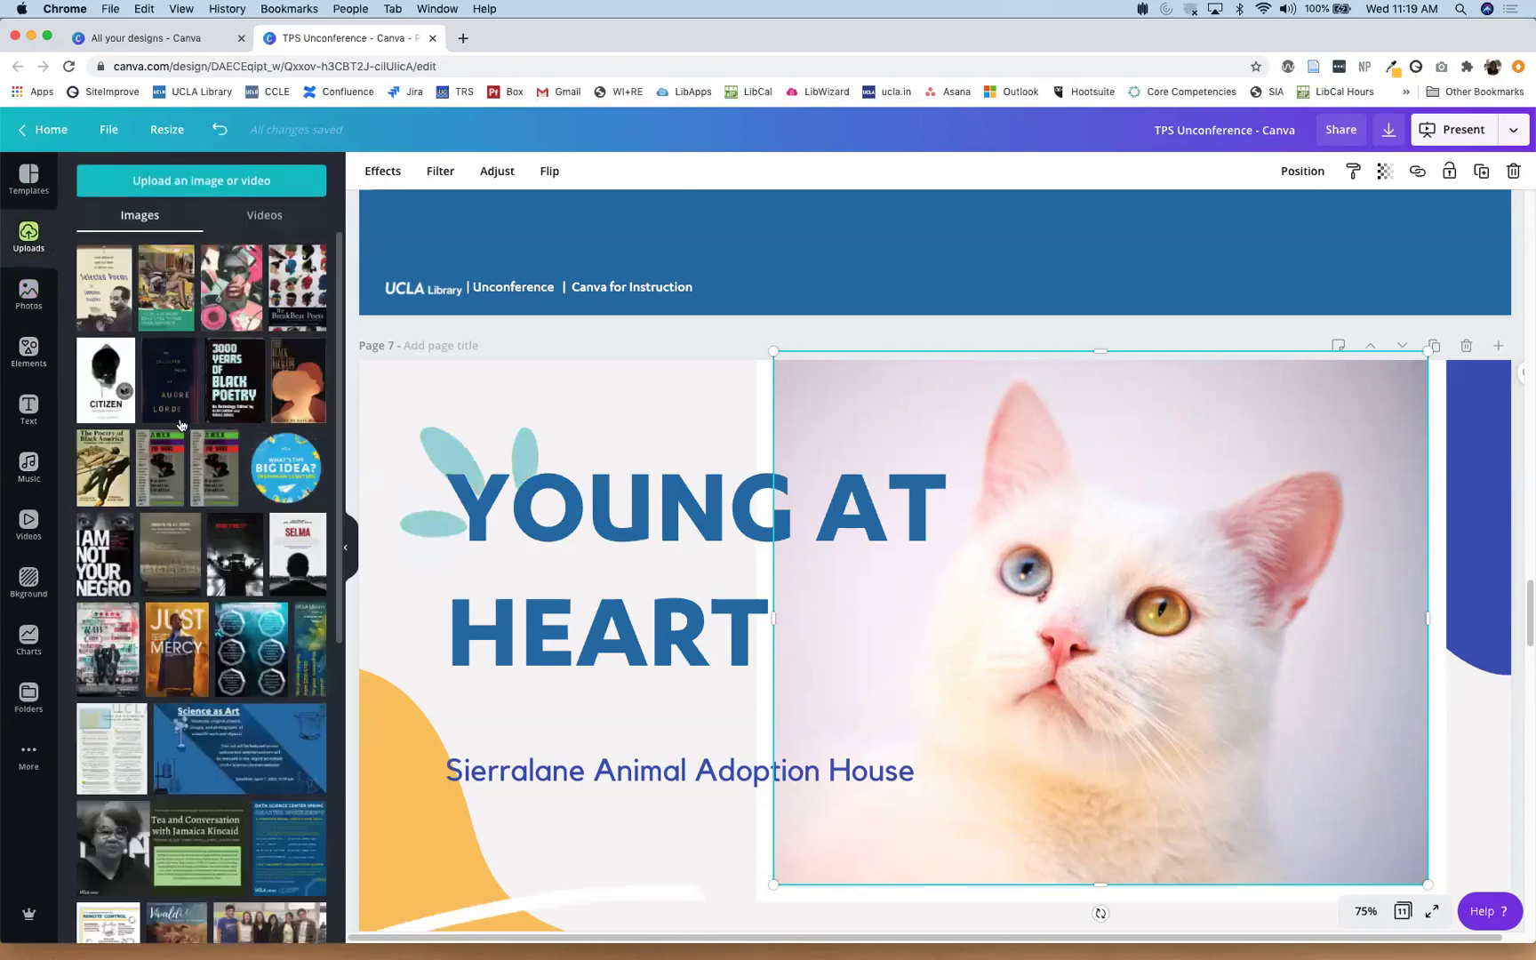
scroll(259, 620, "down", 10)
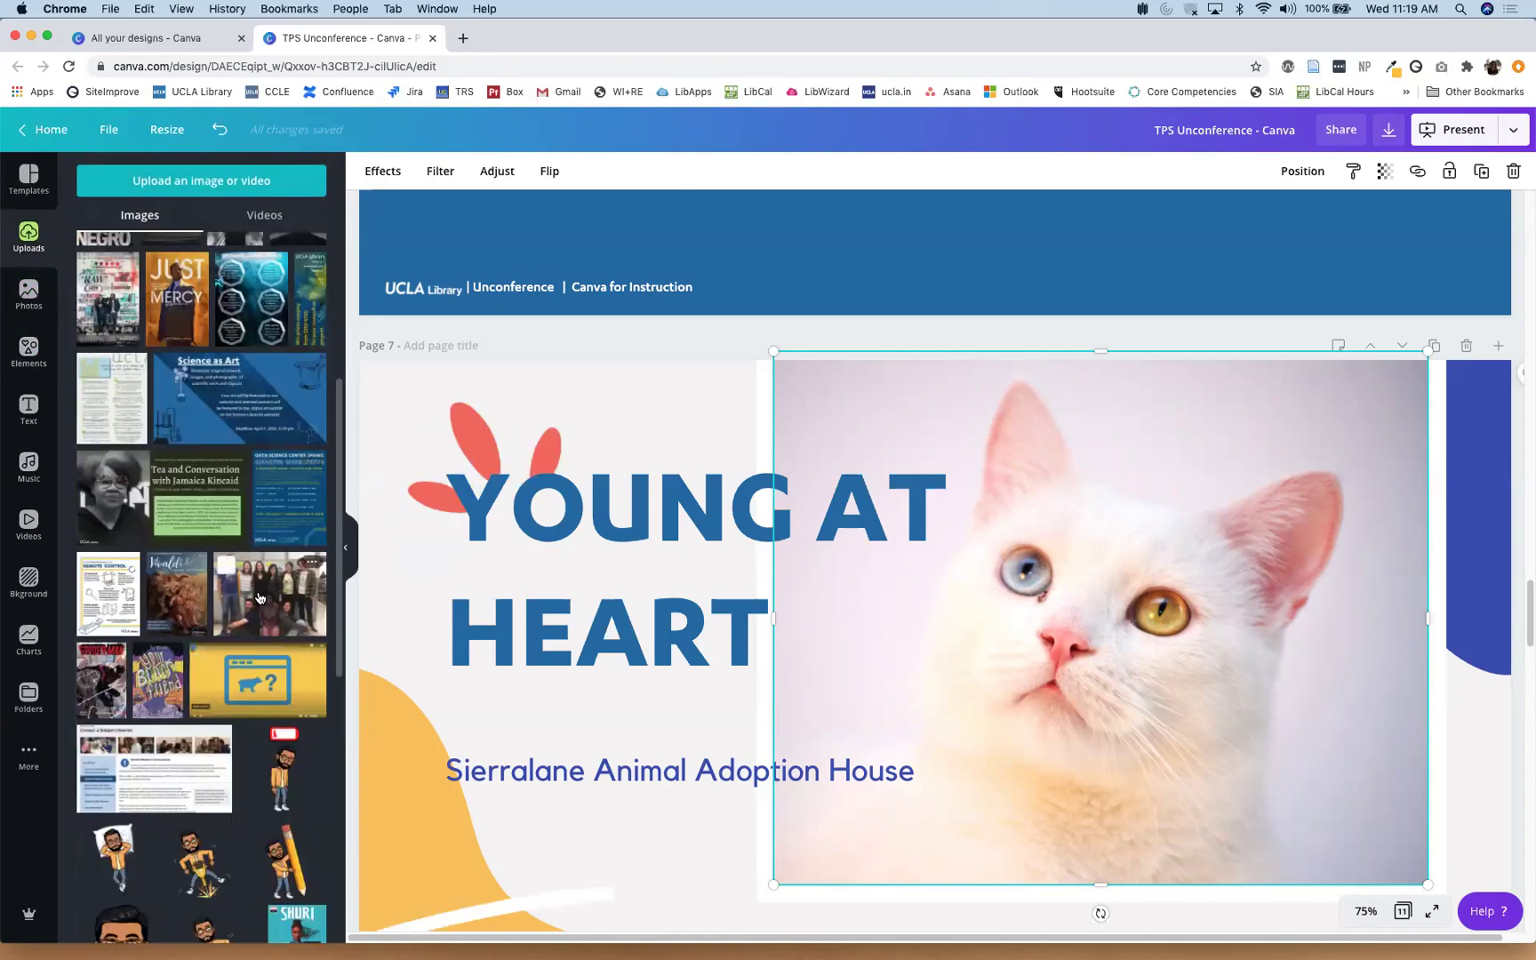
left_click_drag(248, 600, 978, 508)
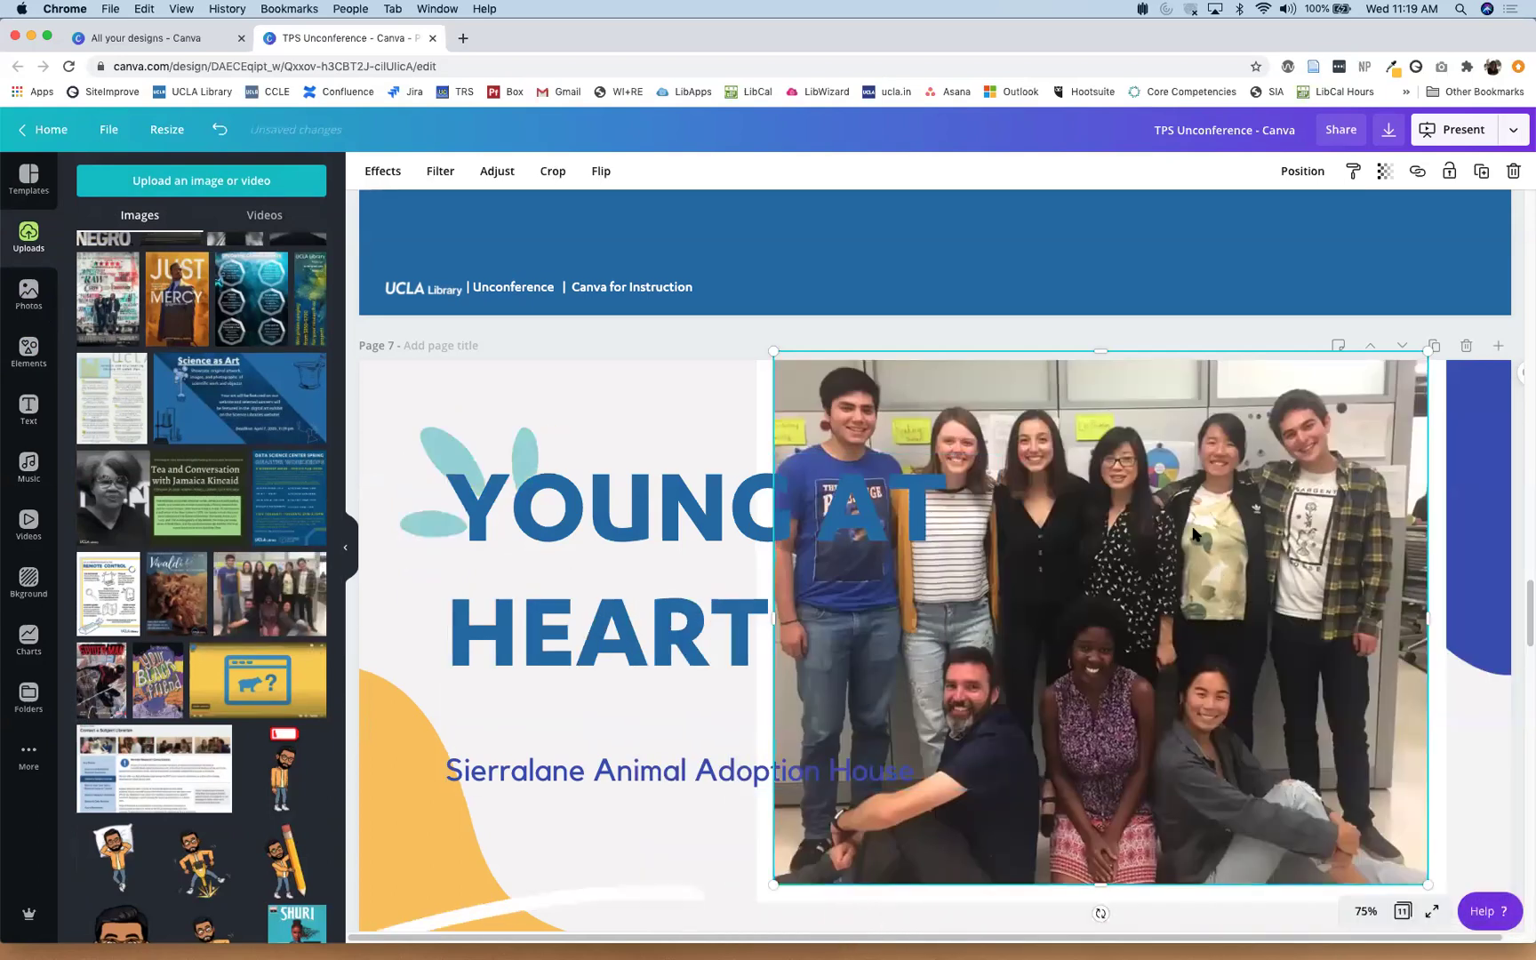
Step: Enlarge the group photo inside its frame on page 7 and reposition it so the people fill the frame
double_click(1215, 480)
left_click_drag(746, 350, 661, 302)
left_click_drag(1227, 608, 1286, 647)
key("Return")
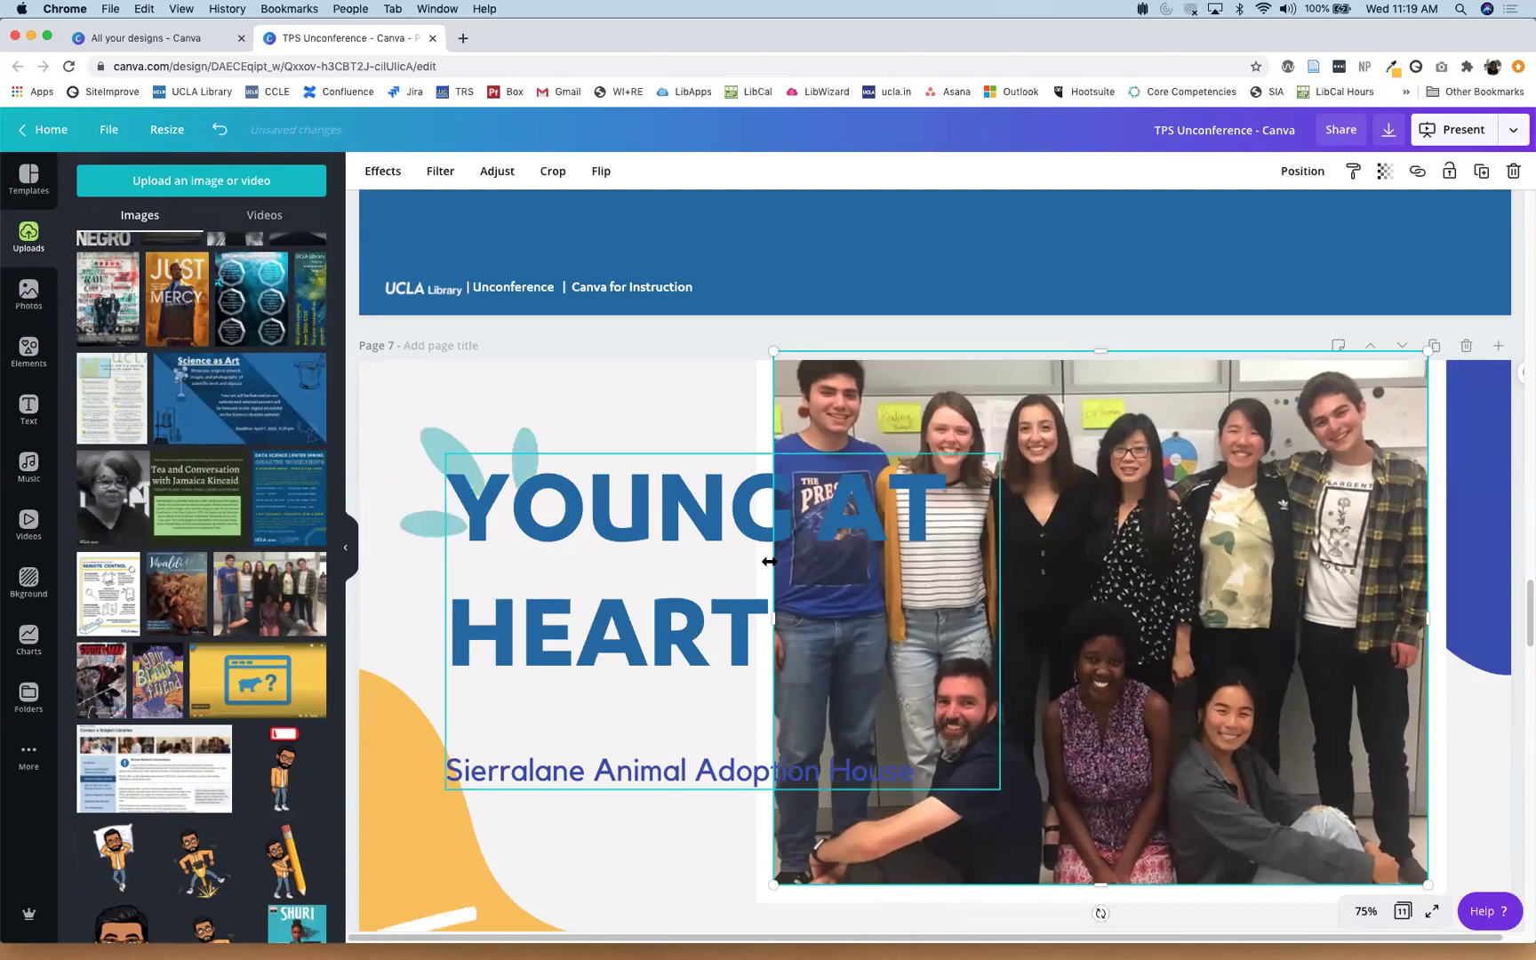
Step: Add the "COOL" ice cream graphic from the featured elements to page 7 and delete it again
left_click(27, 349)
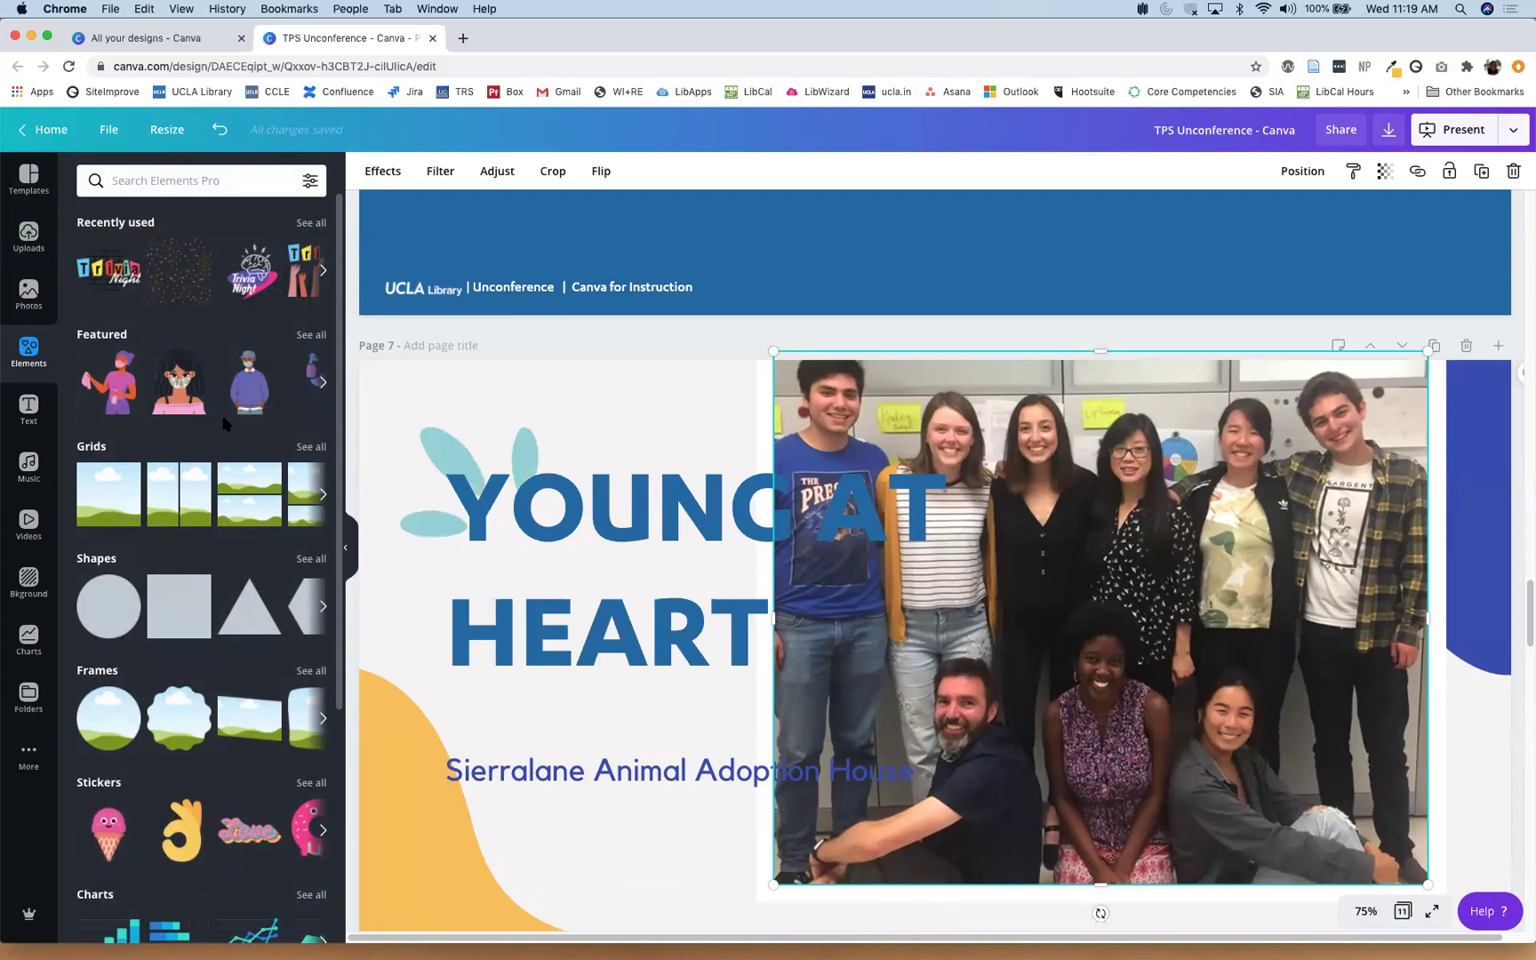
left_click(311, 334)
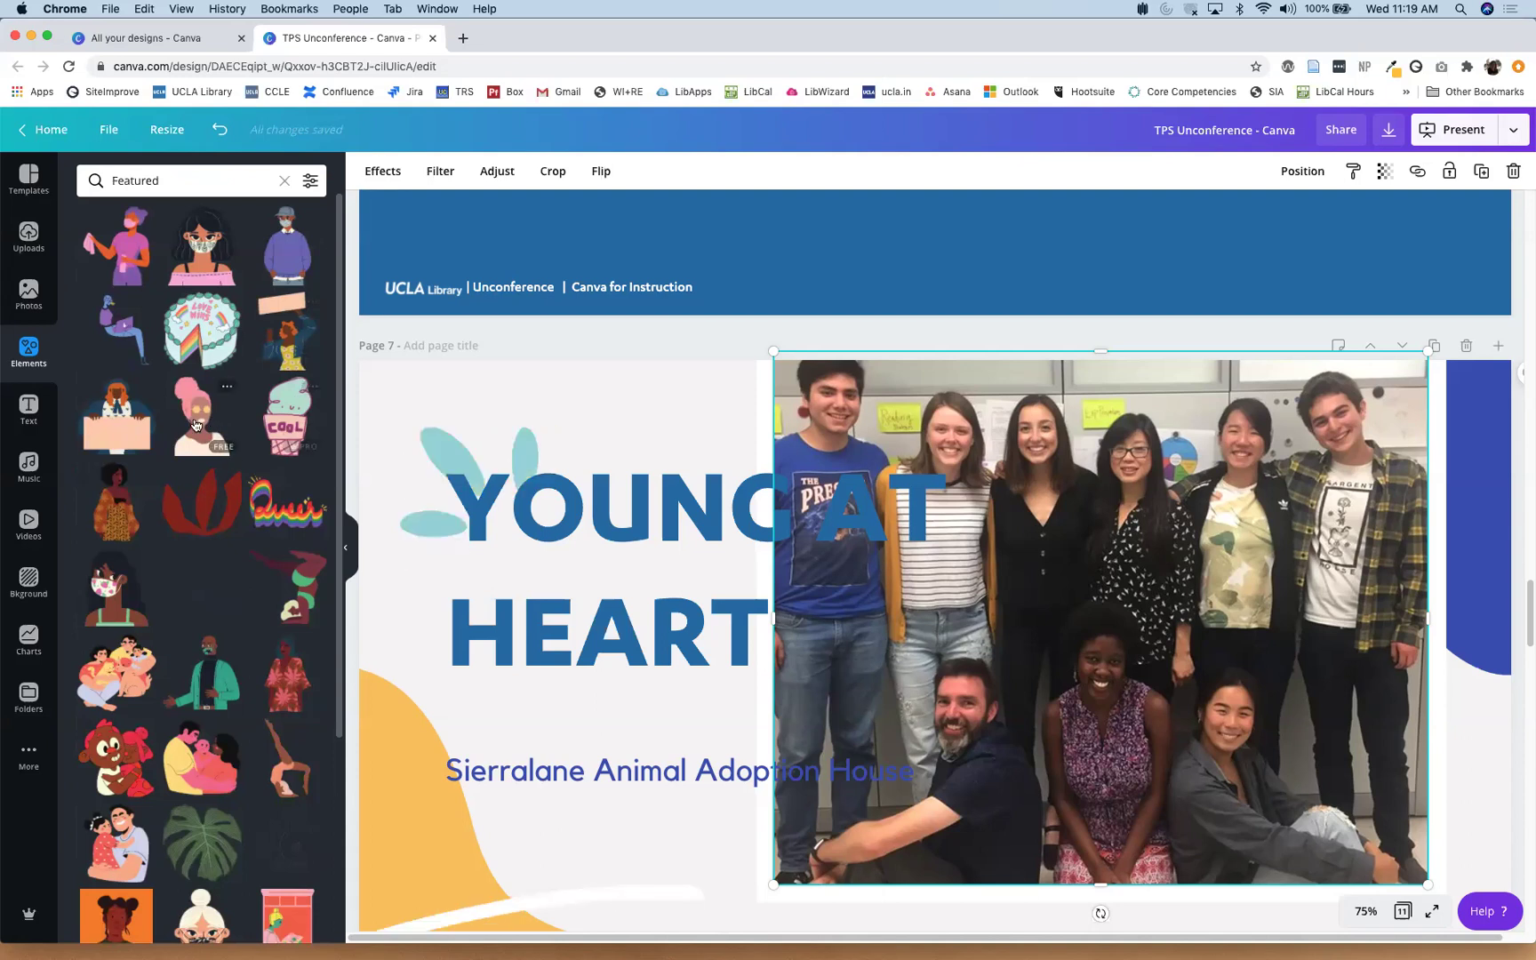
left_click(283, 426)
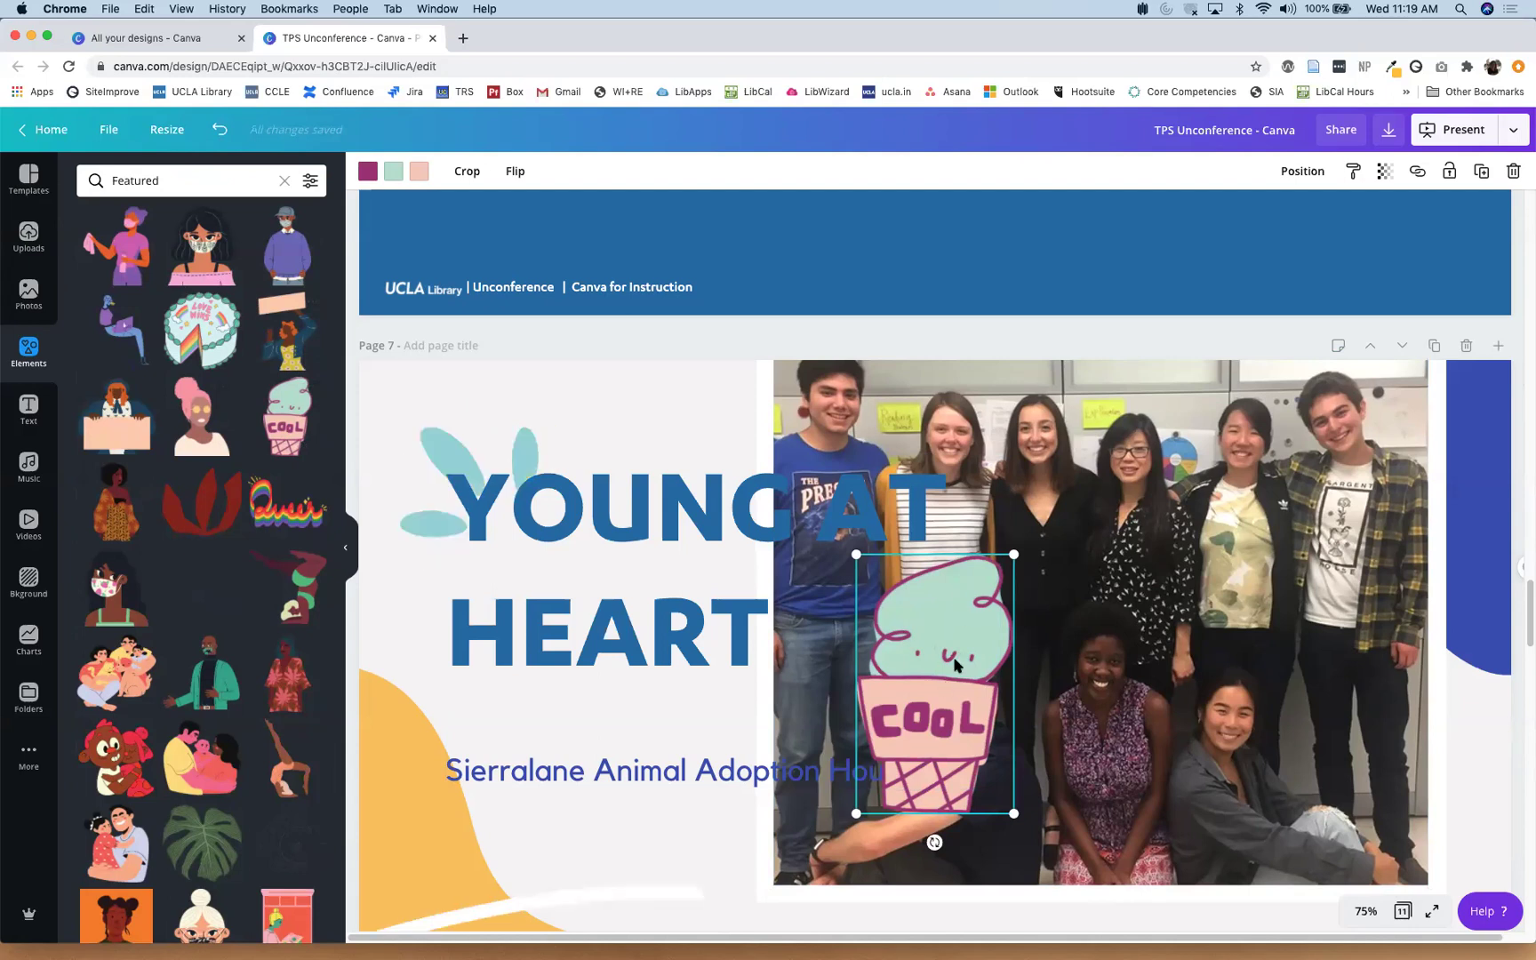
key("Delete")
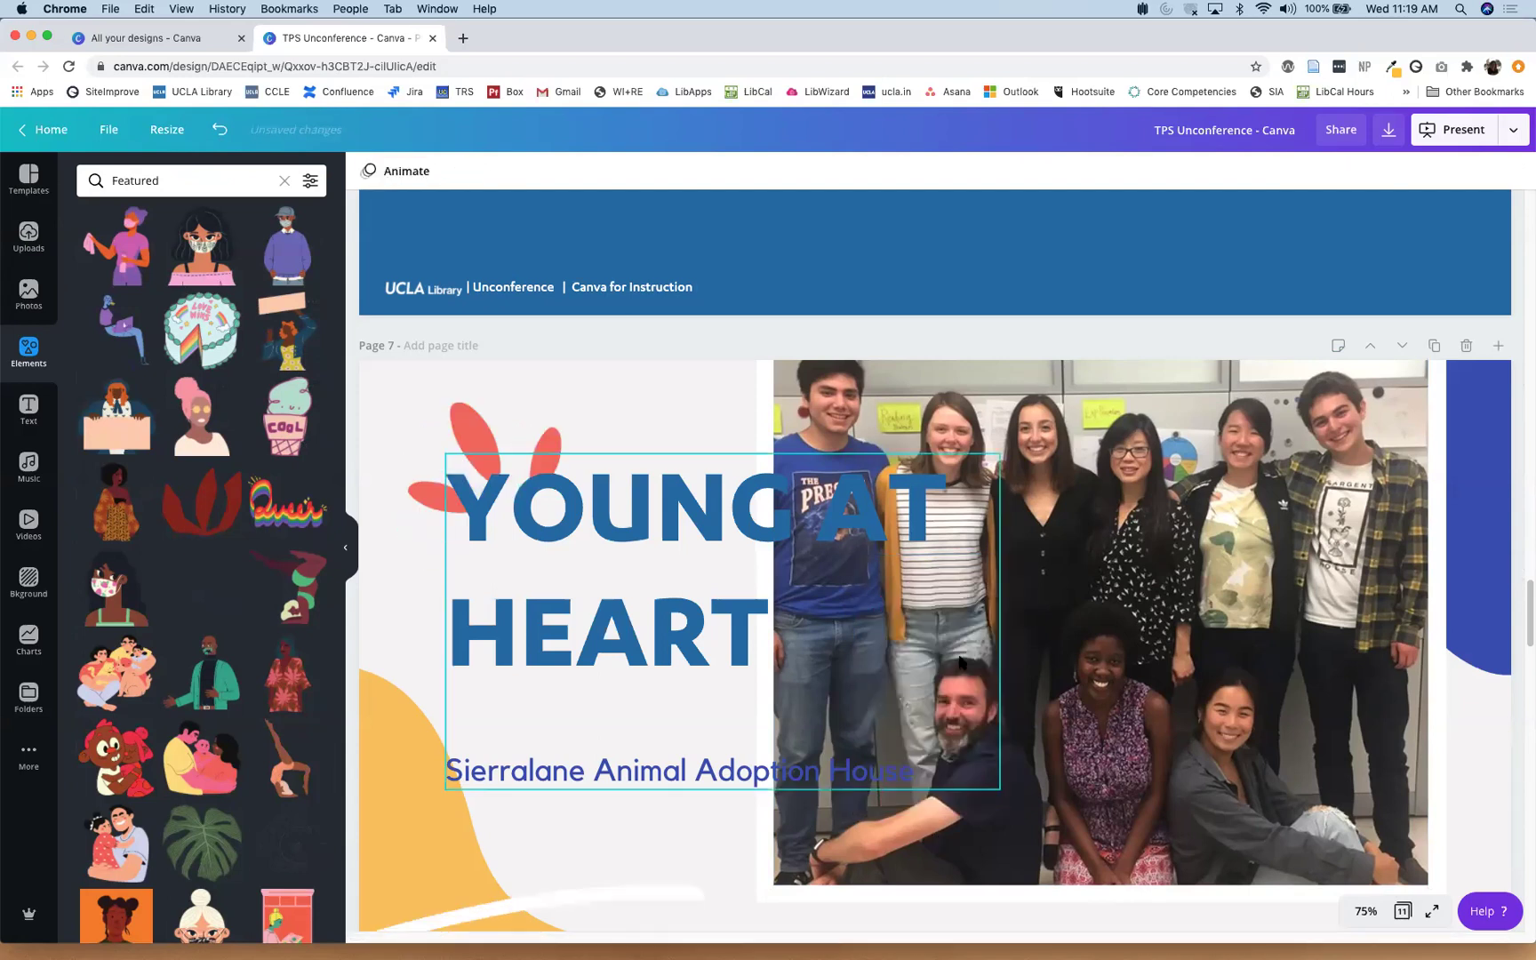
Step: Look over the color, animation and availability filters for the featured elements, and close them without applying any
left_click(311, 181)
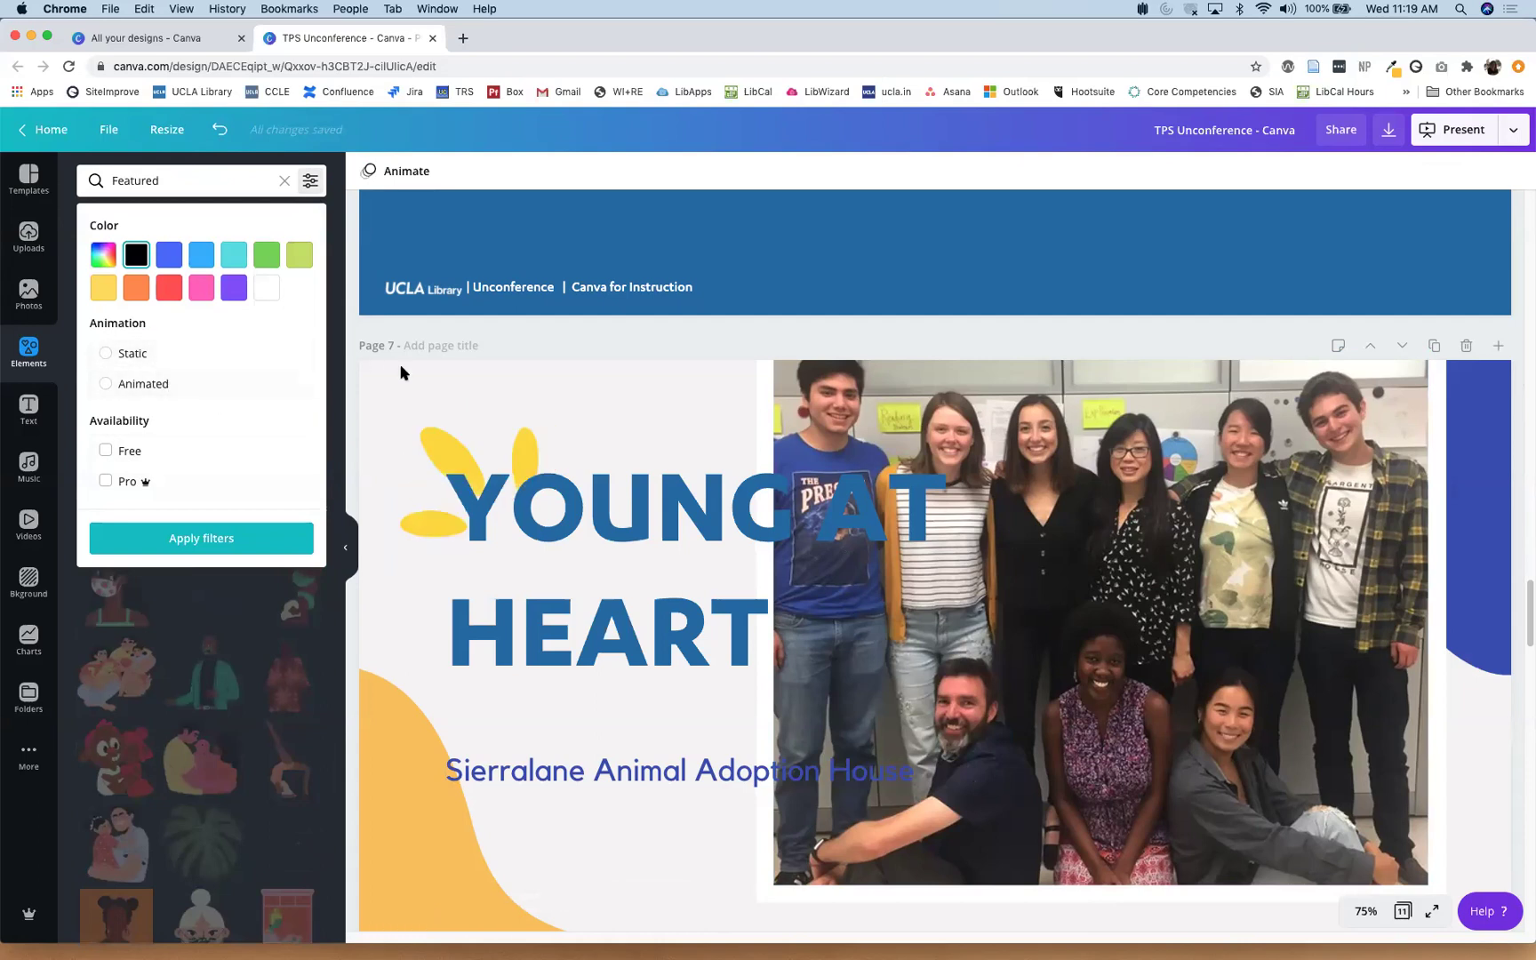
left_click(782, 480)
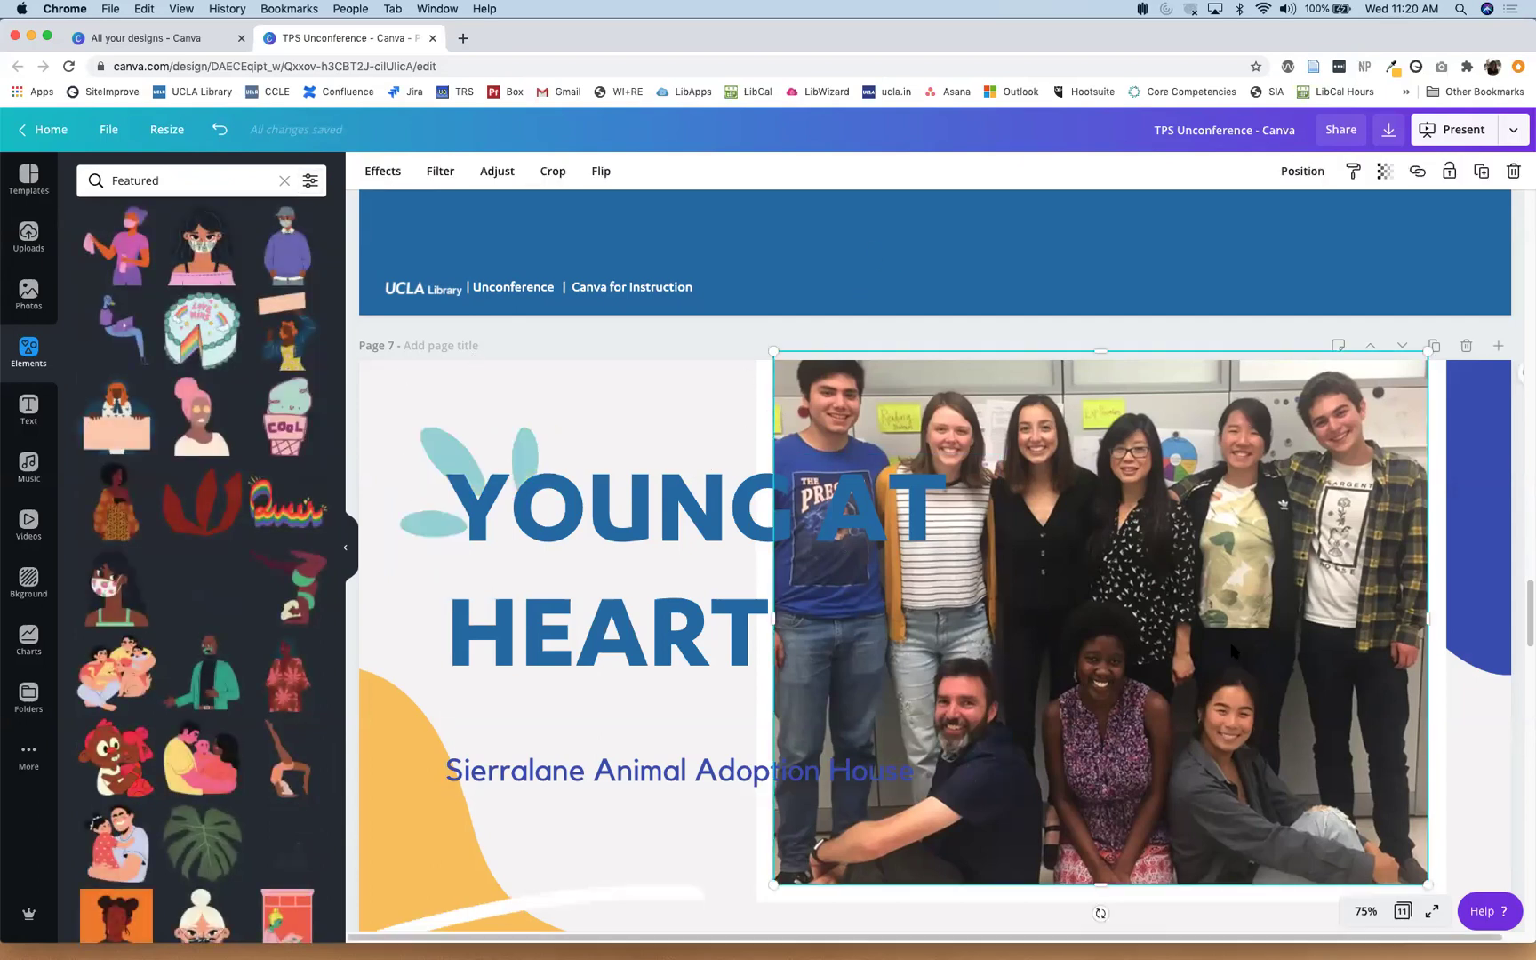
scroll(1123, 633, "up", 1)
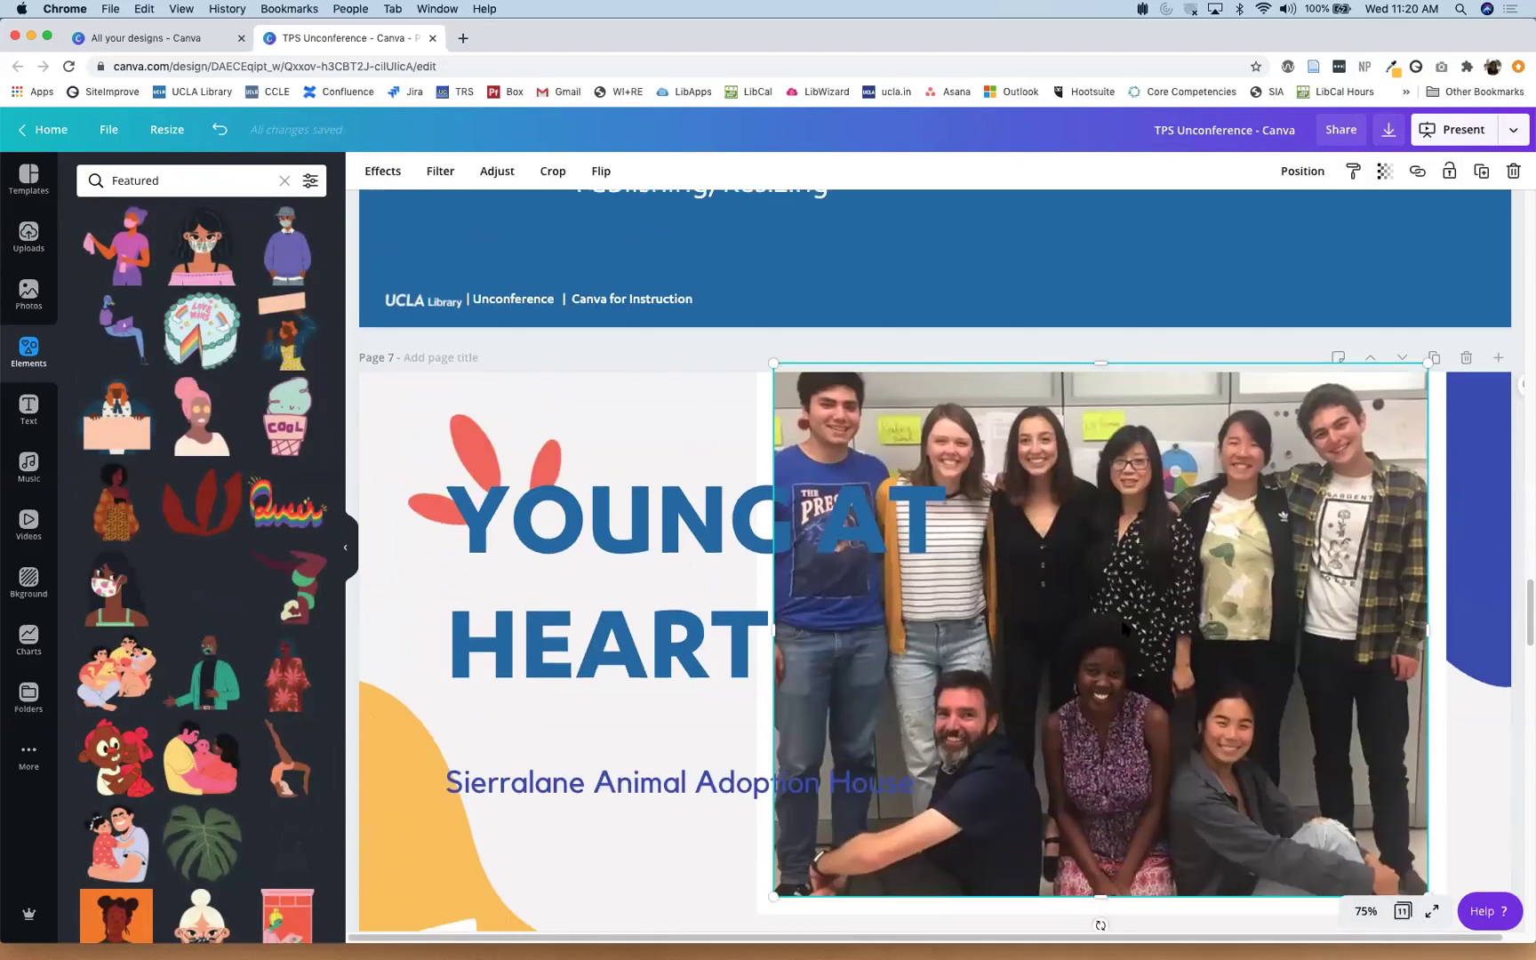
scroll(1333, 445, "down", 2)
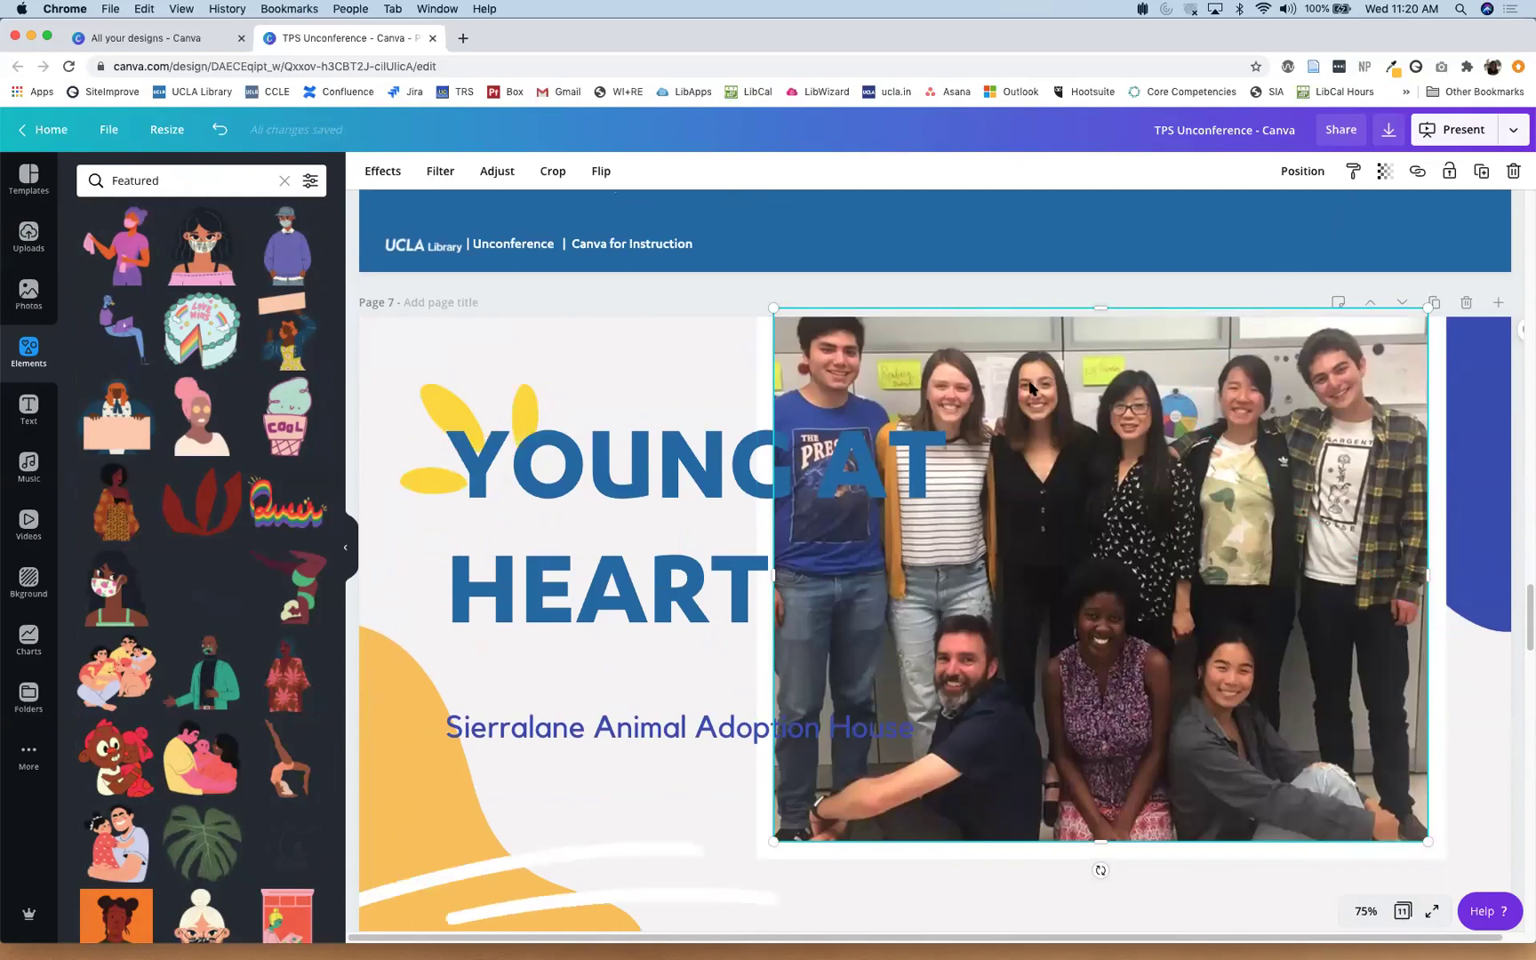
Step: Duplicate page 7 and set the background of the copy to the lightest blue of the secondary brand colors
left_click(1524, 388)
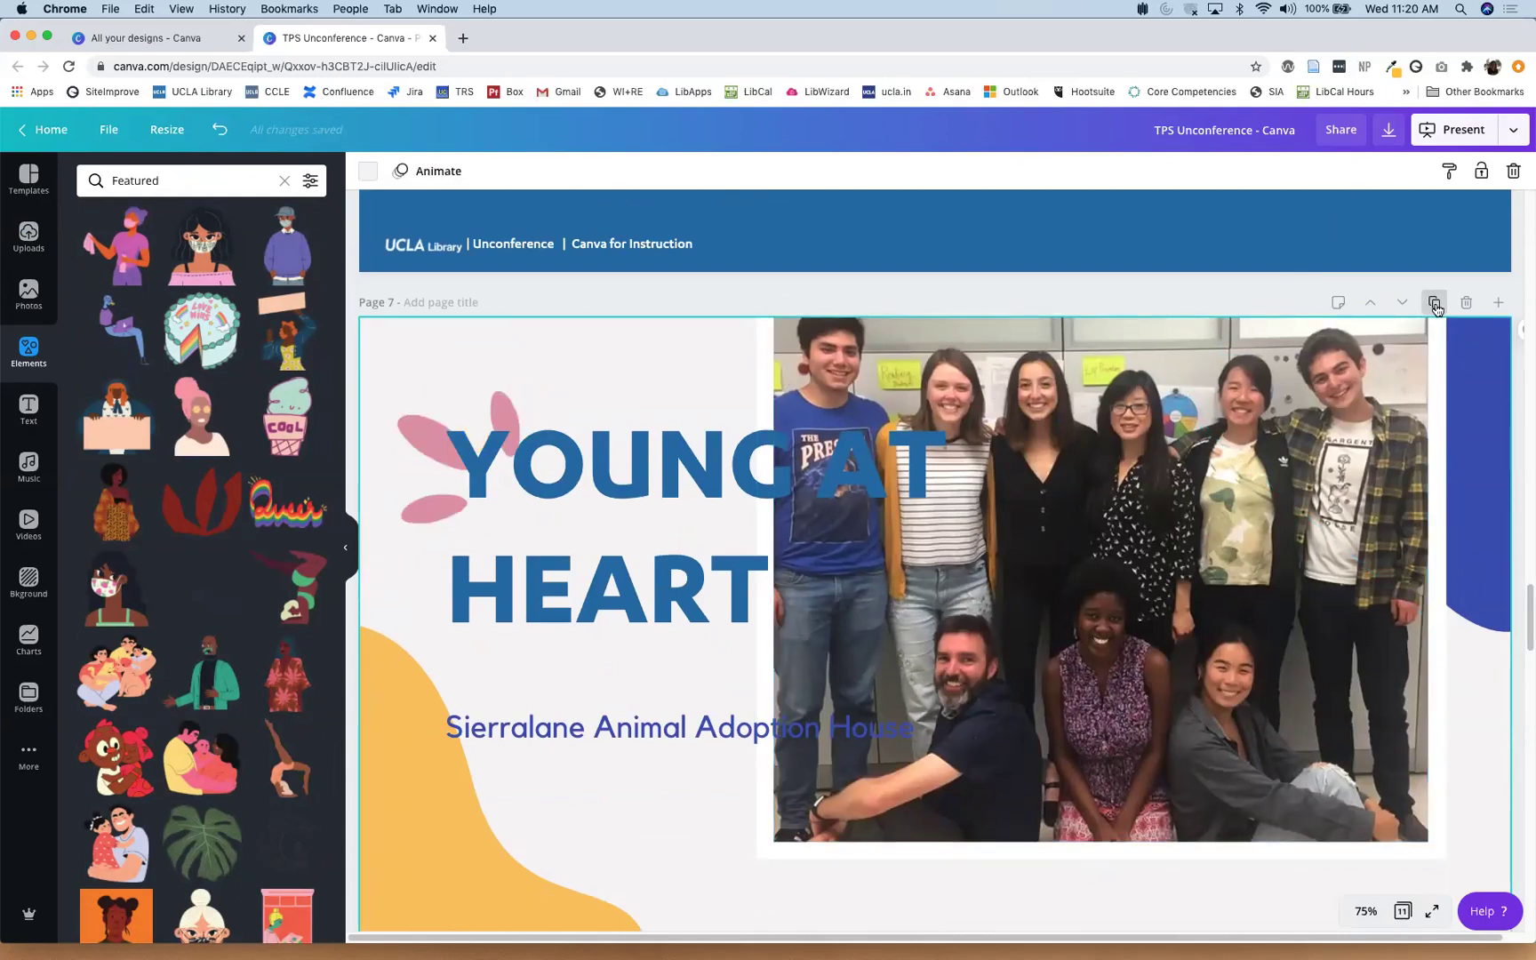
left_click(1434, 302)
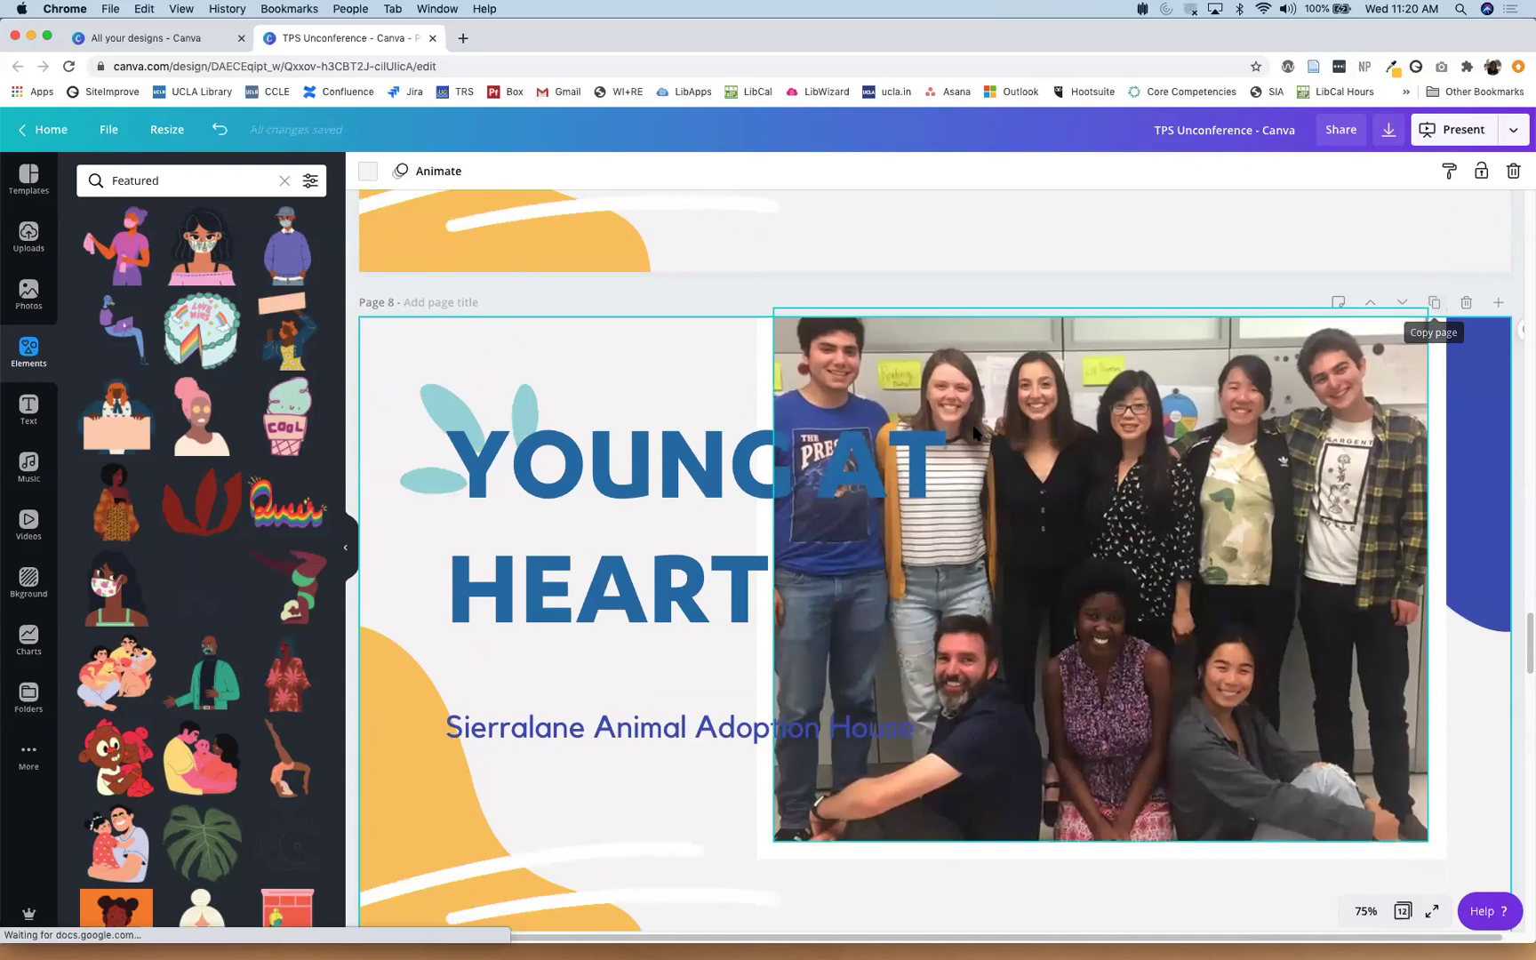
left_click(368, 171)
left_click(178, 543)
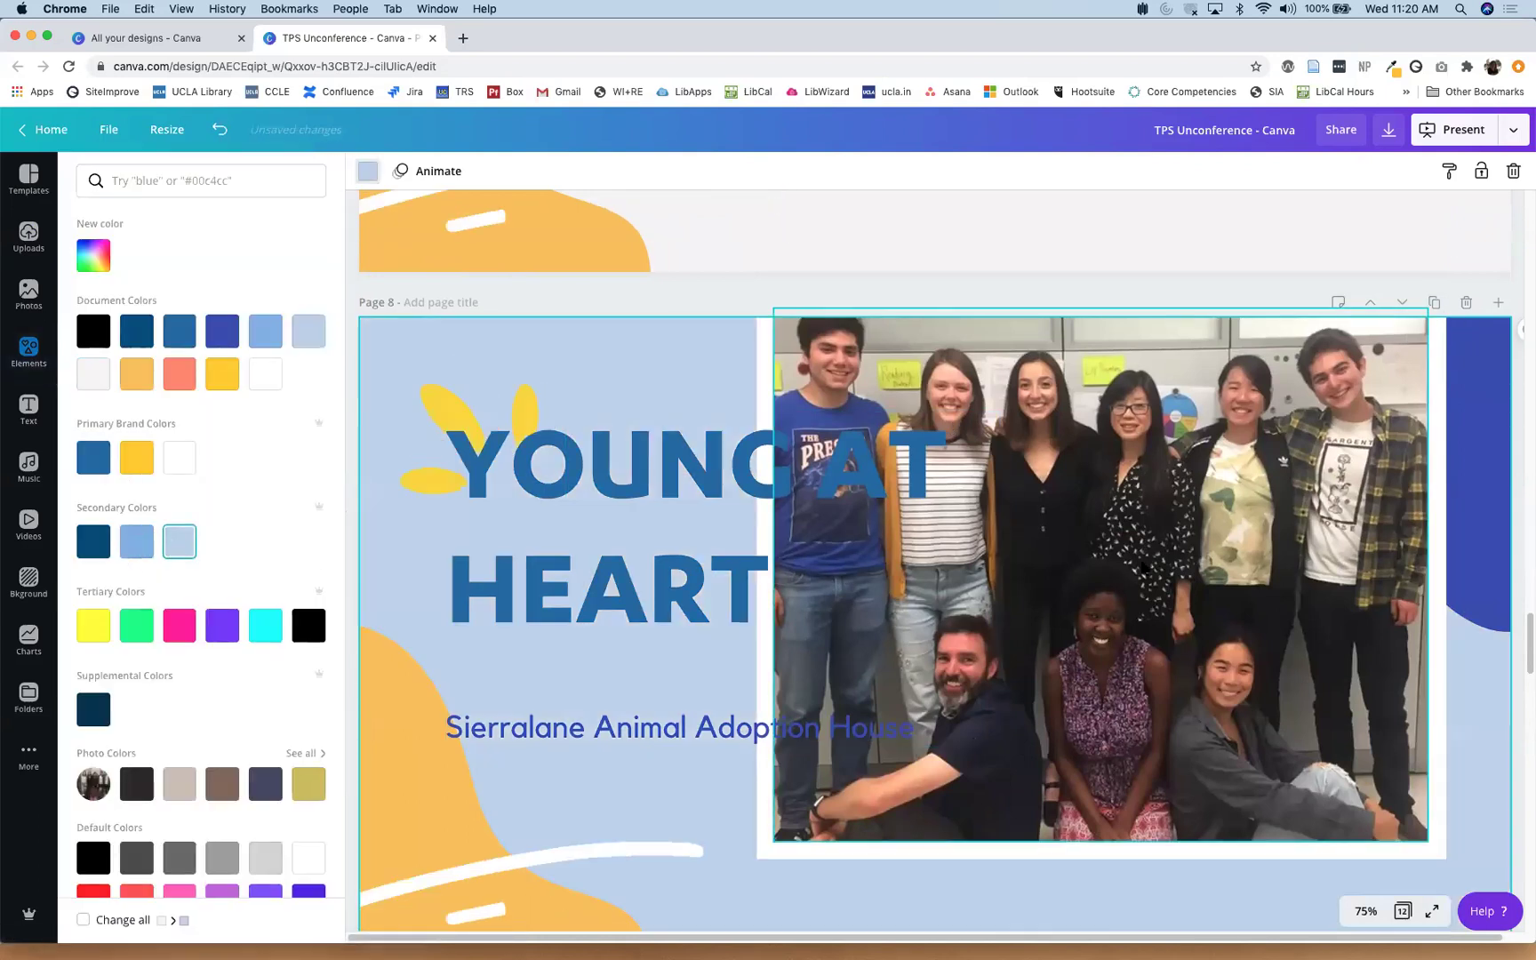
scroll(925, 626, "down", 2)
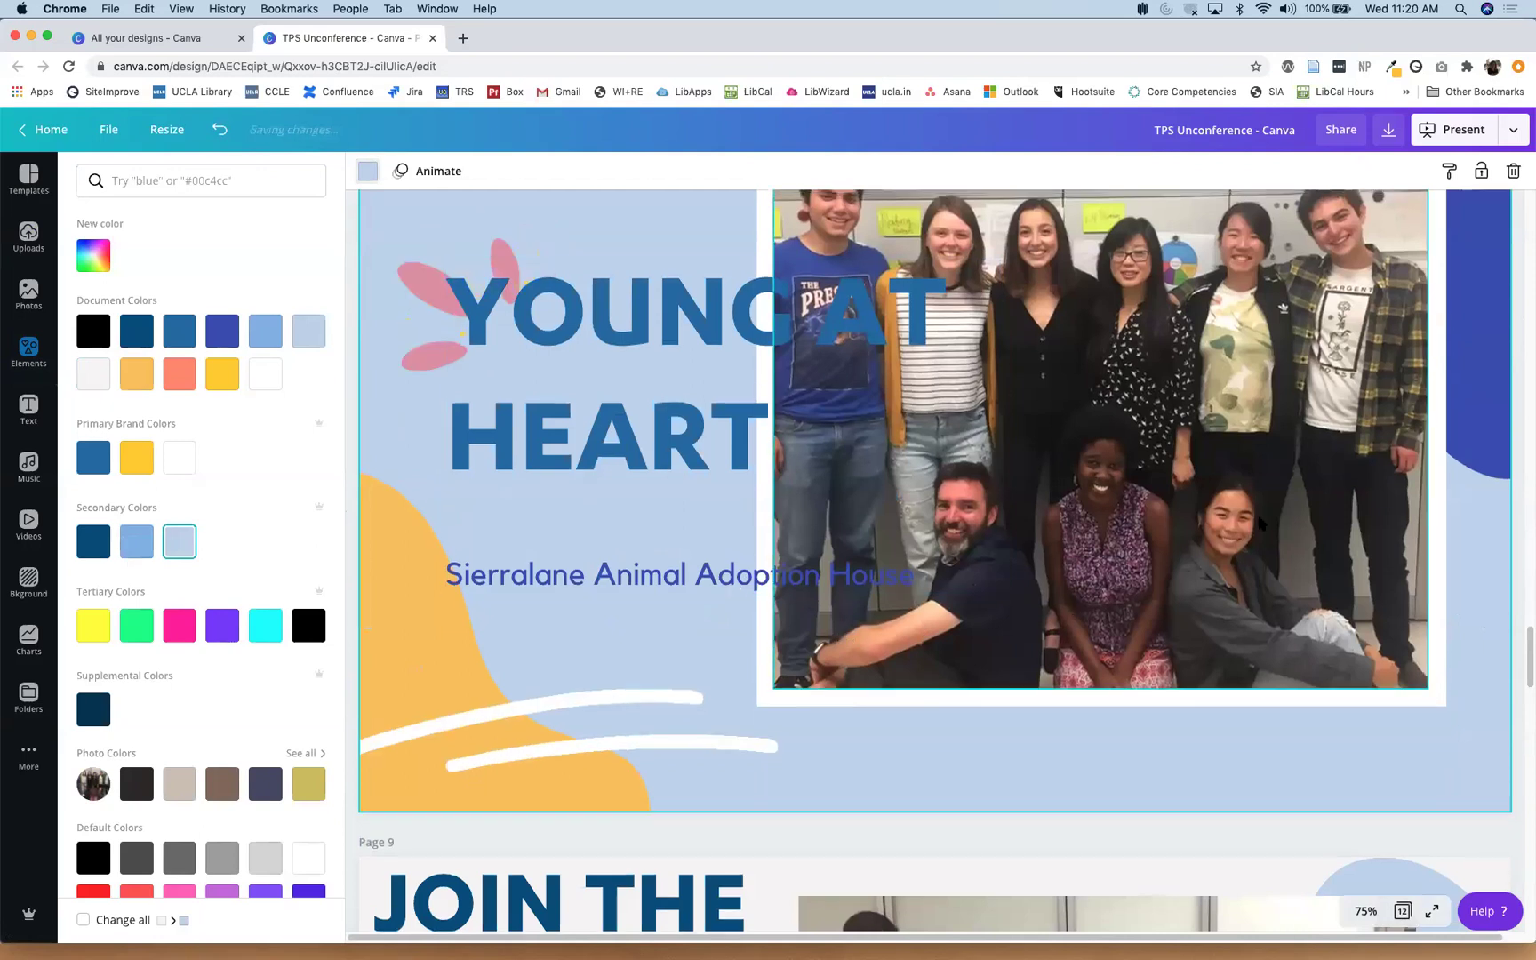
scroll(924, 627, "up", 2)
left_click(649, 824)
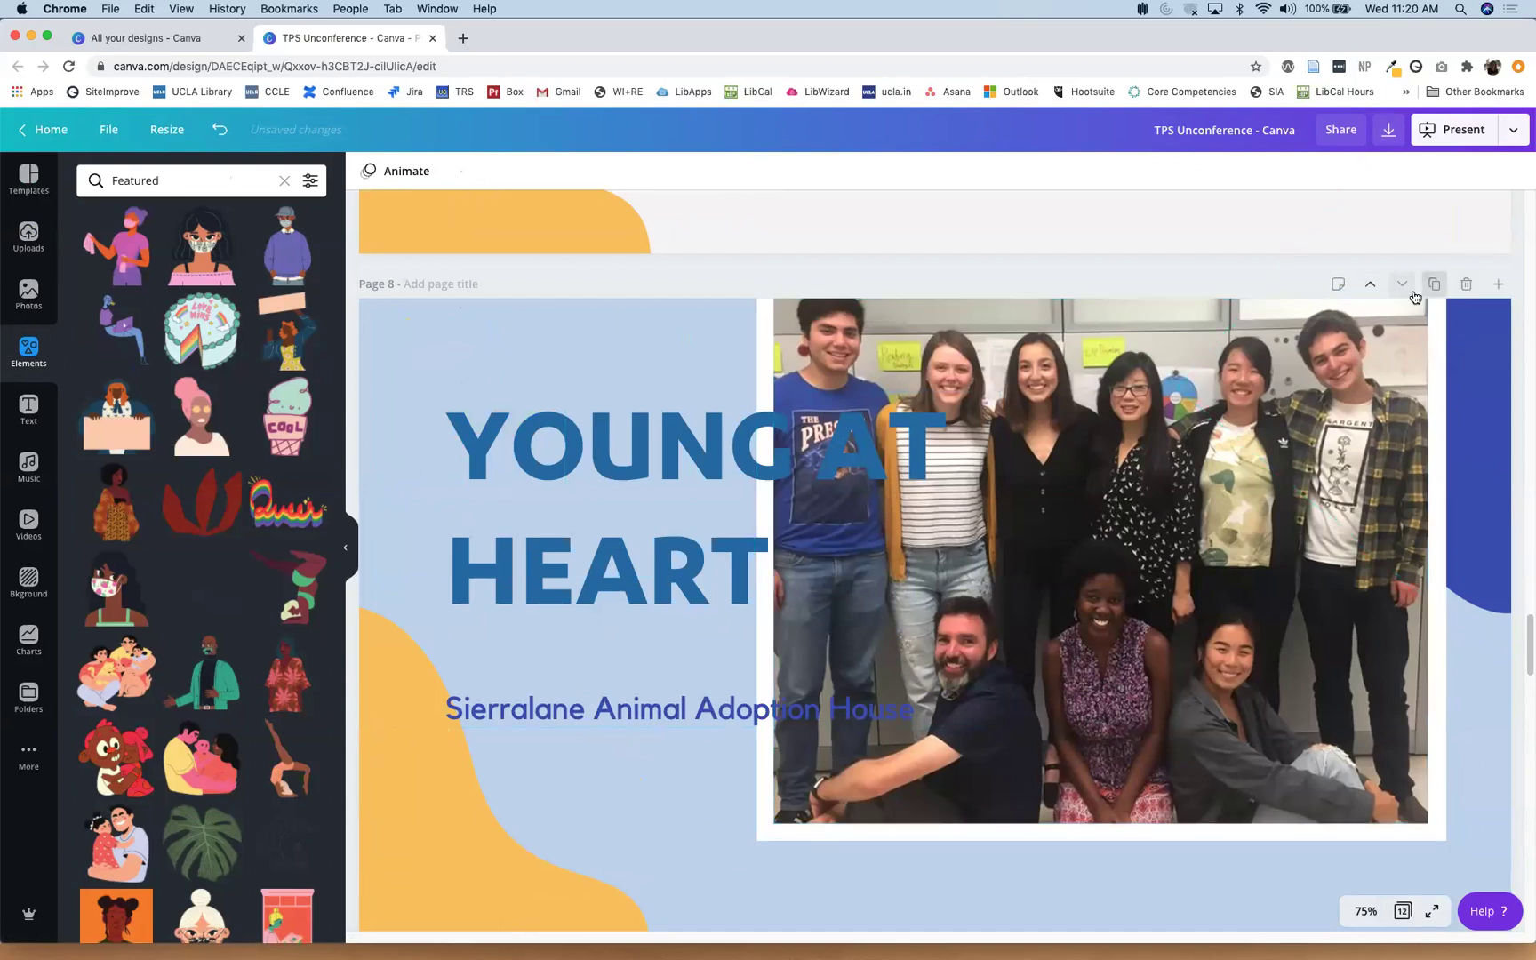
Step: View the empty presenter notes box of page 8 and close it
left_click(1340, 286)
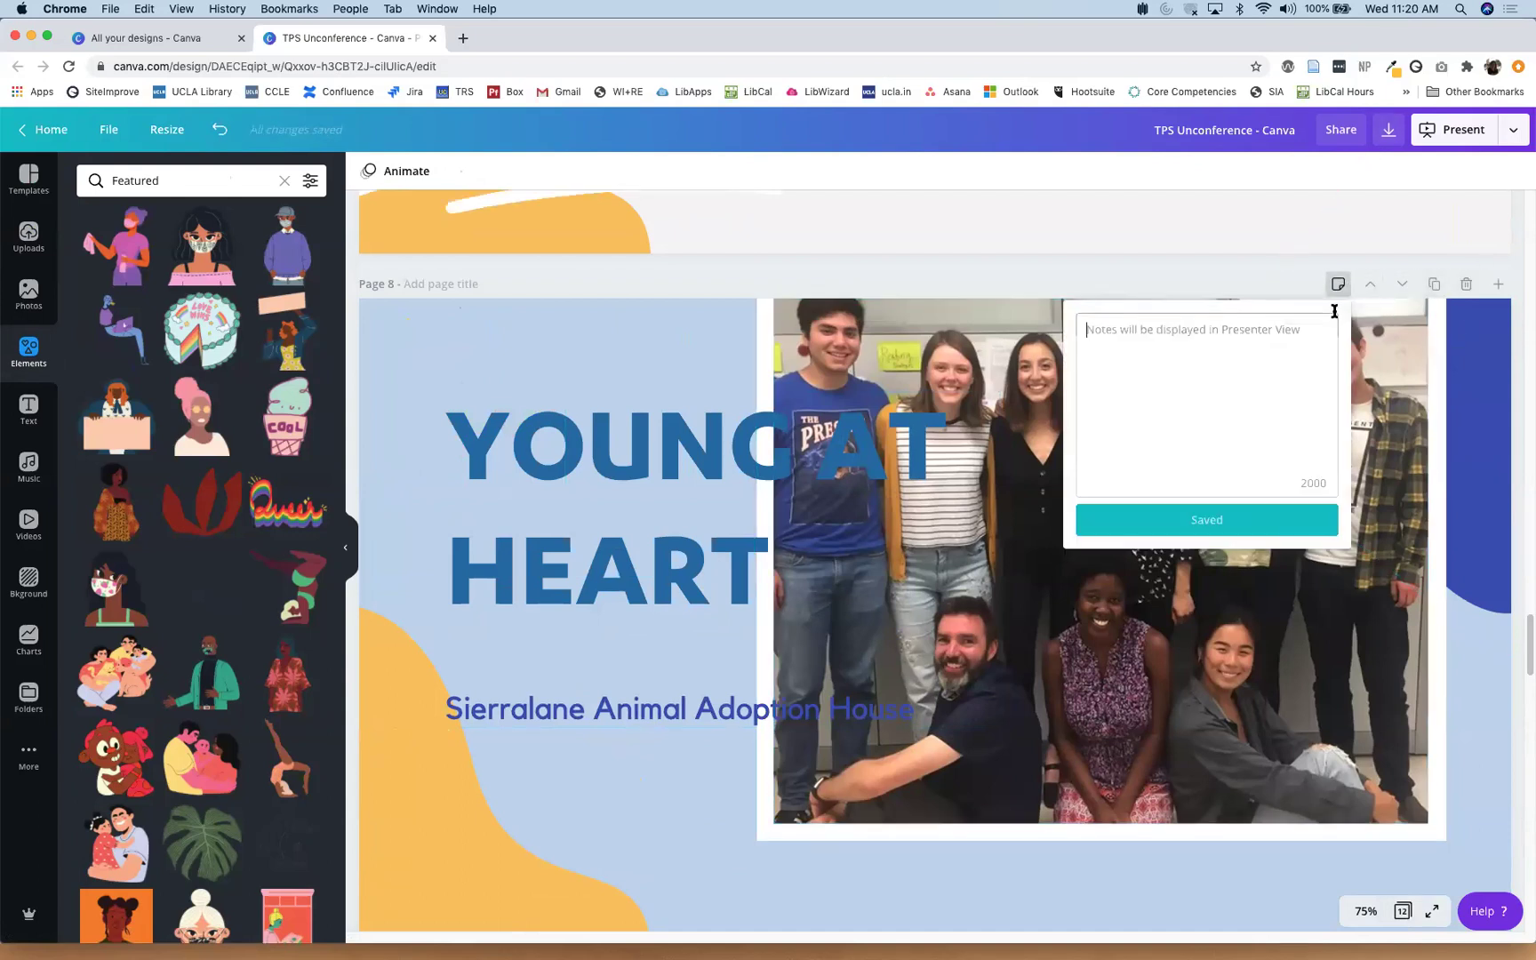
left_click(1283, 281)
Step: Post the comment "which version do you like better?" on page 8 and resolve it
left_click(676, 354)
left_click(1521, 317)
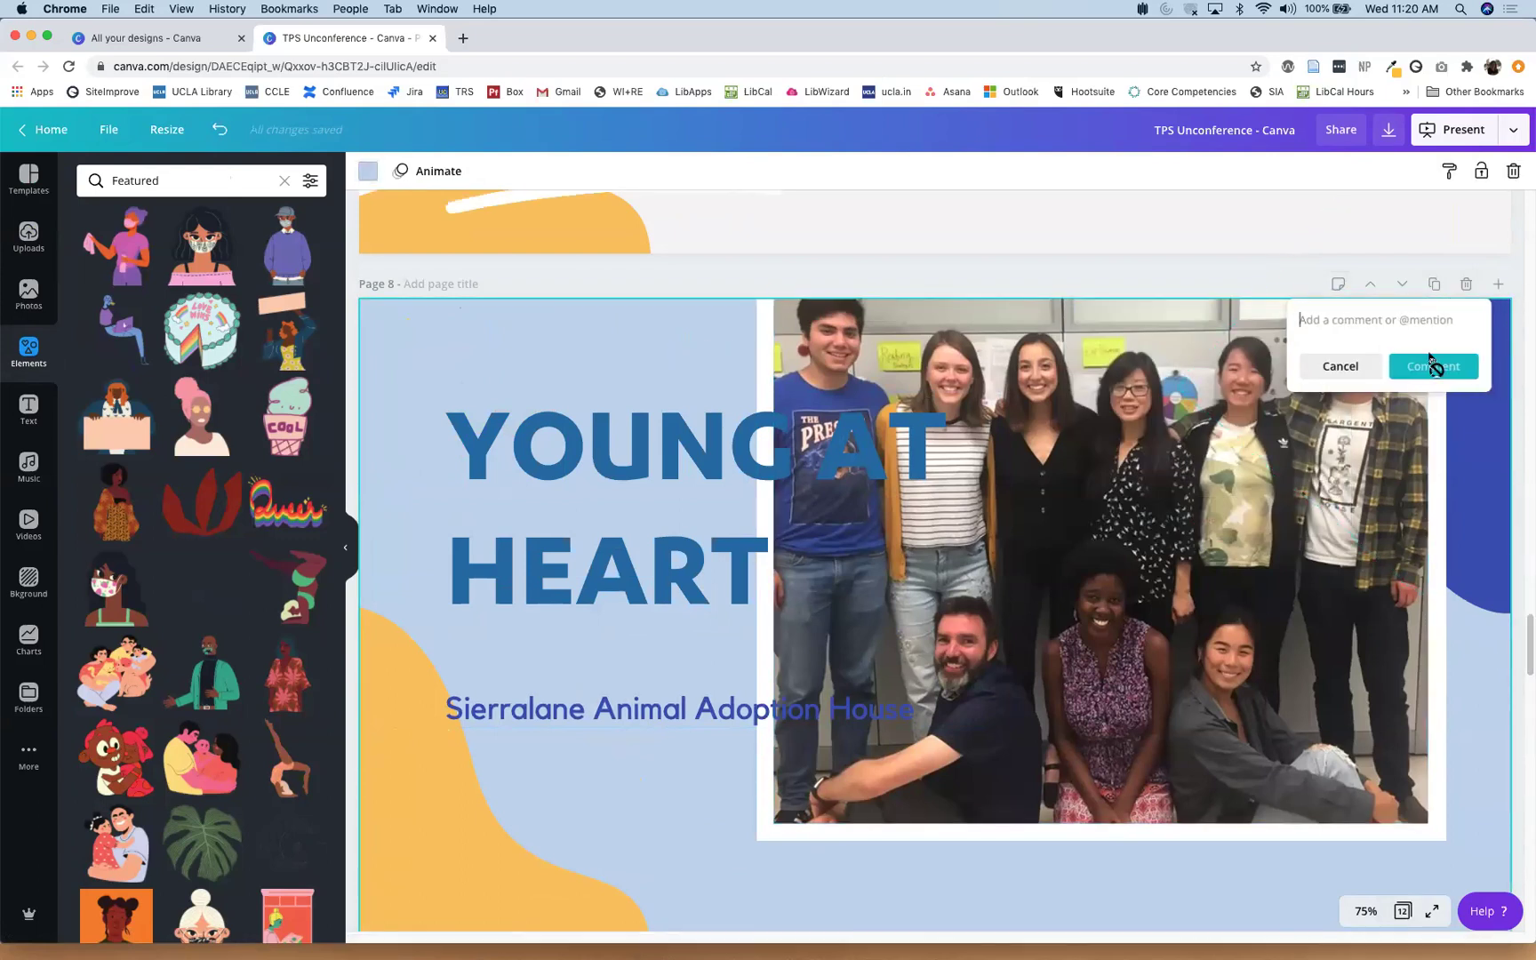
type("which version do you like better?")
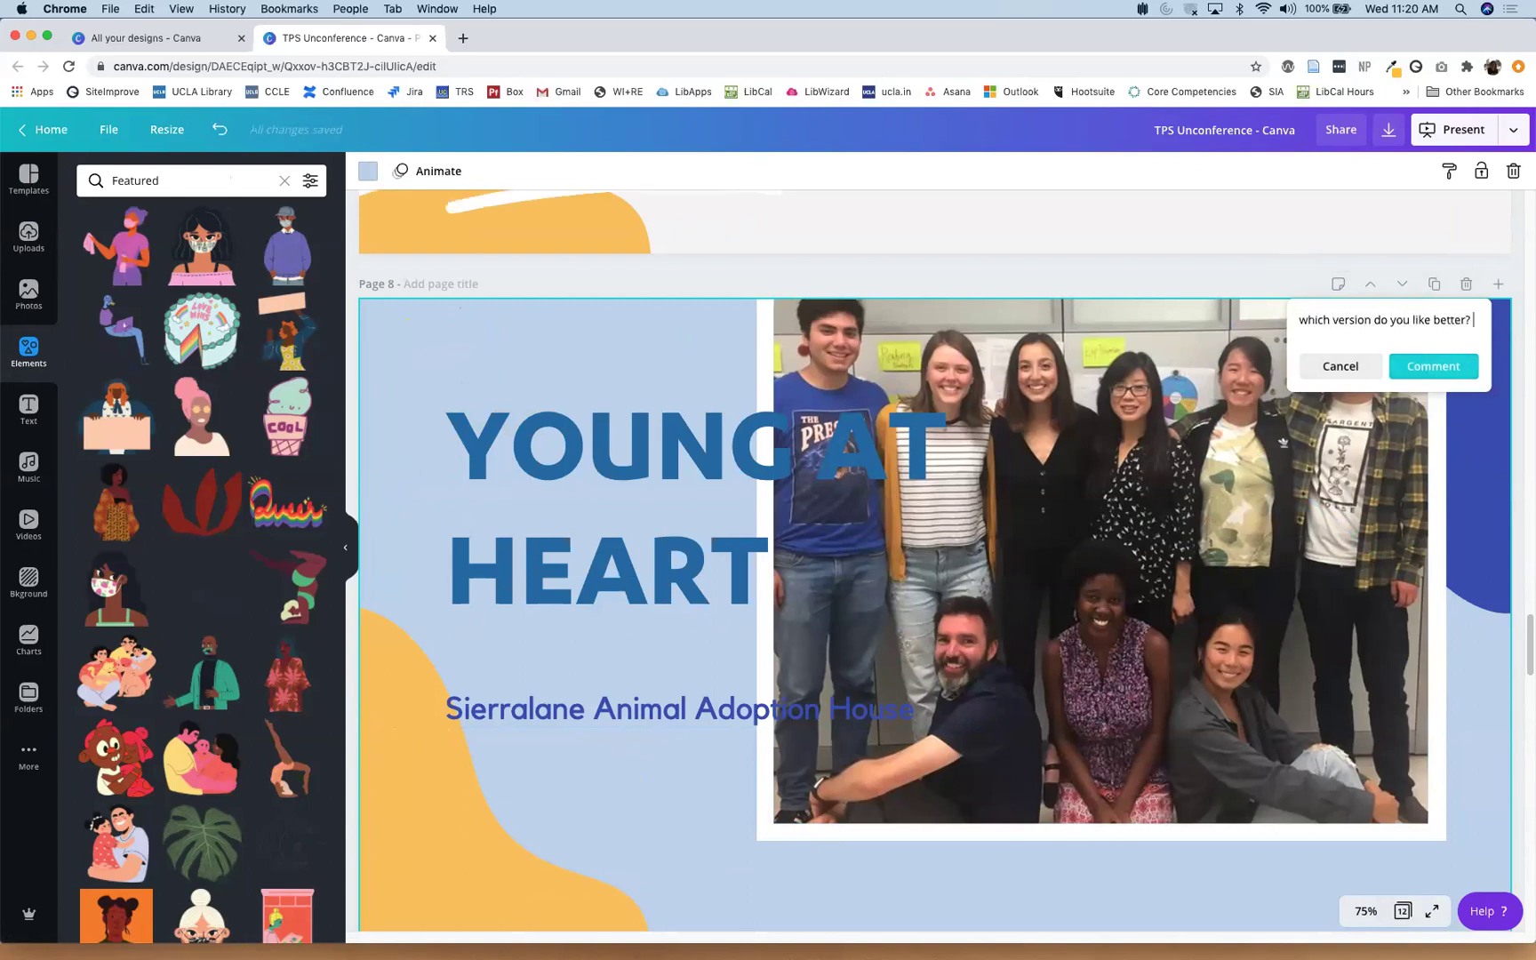
left_click(1472, 365)
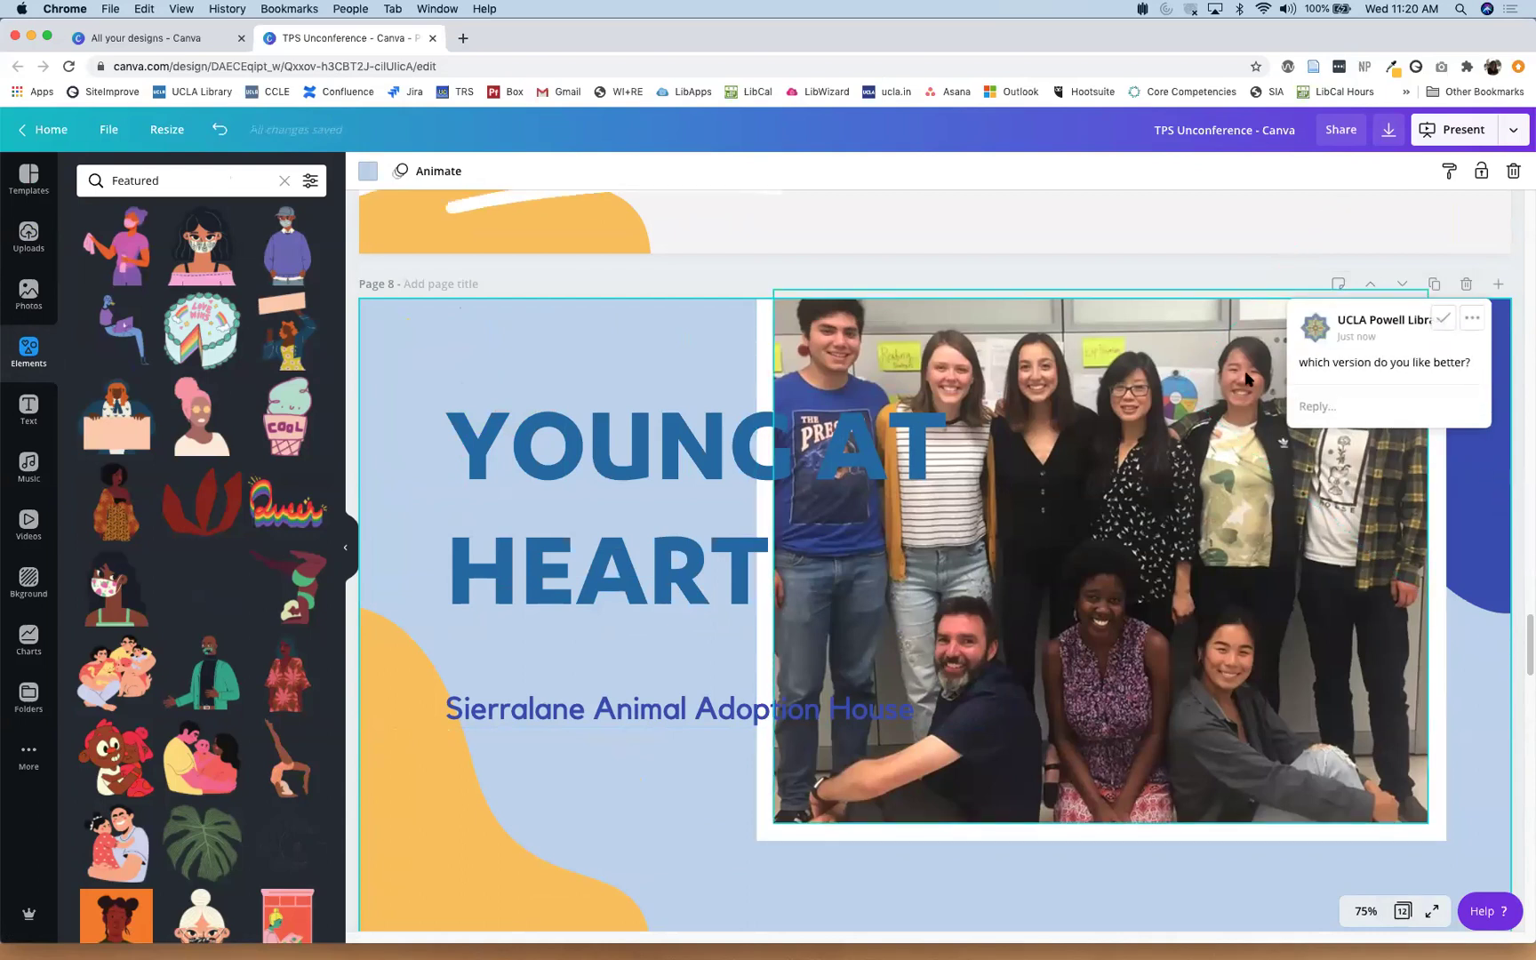
left_click(1321, 410)
left_click(1443, 318)
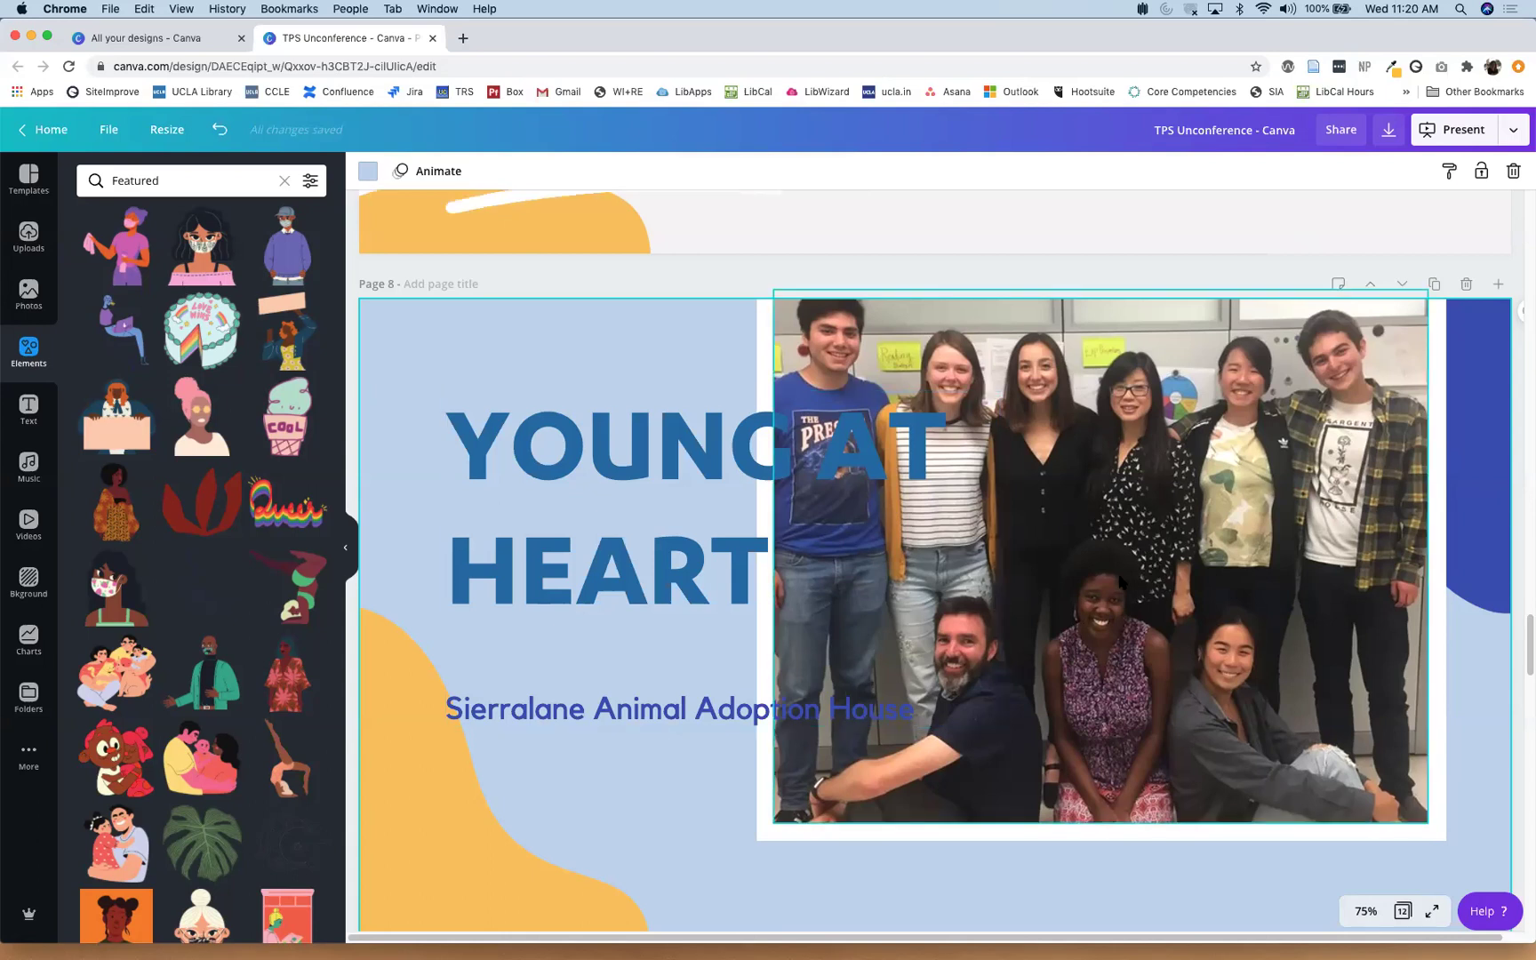
Step: Create a resized copy of the presentation in the Instagram Post format, 1080 × 1080 px
scroll(1120, 580, "down", 3)
scroll(1120, 582, "up", 2)
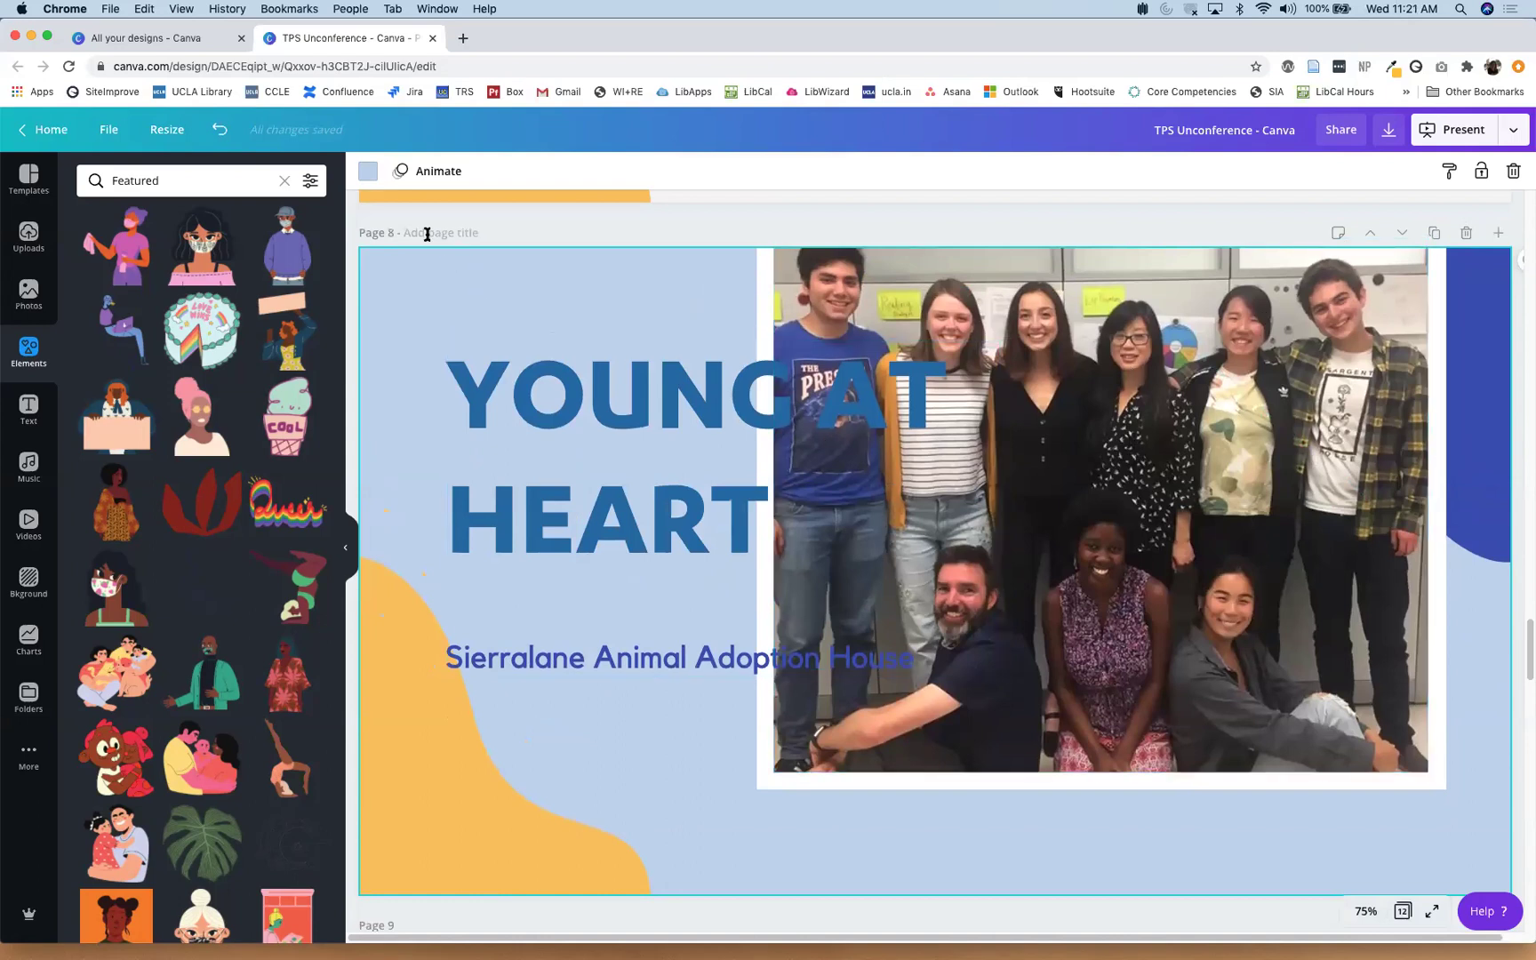
left_click(168, 130)
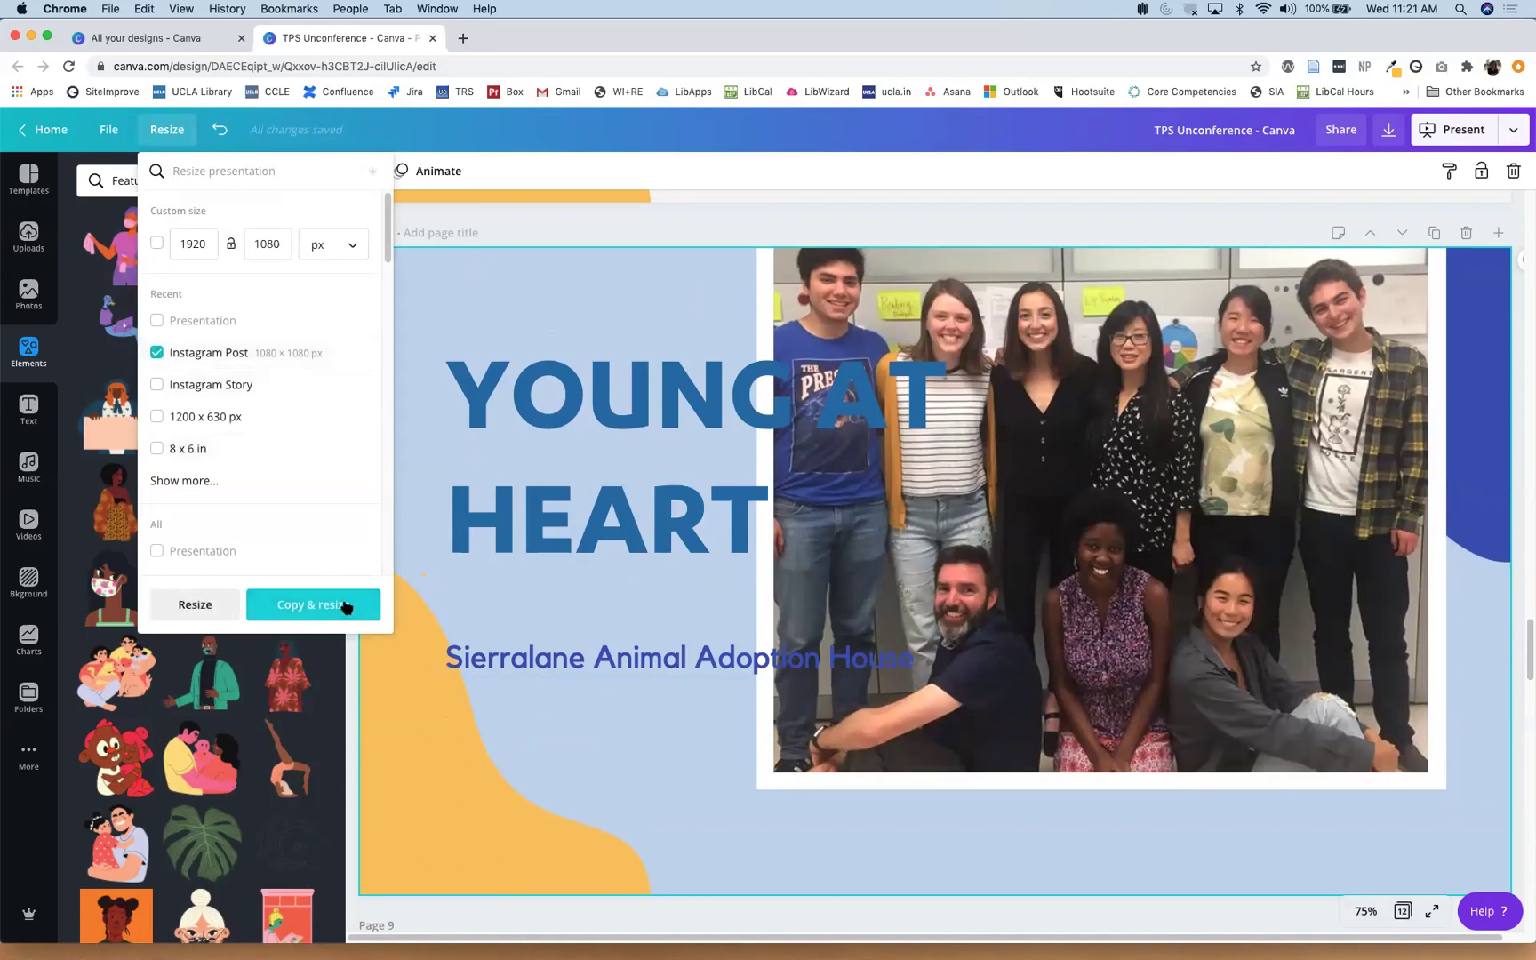
left_click(317, 604)
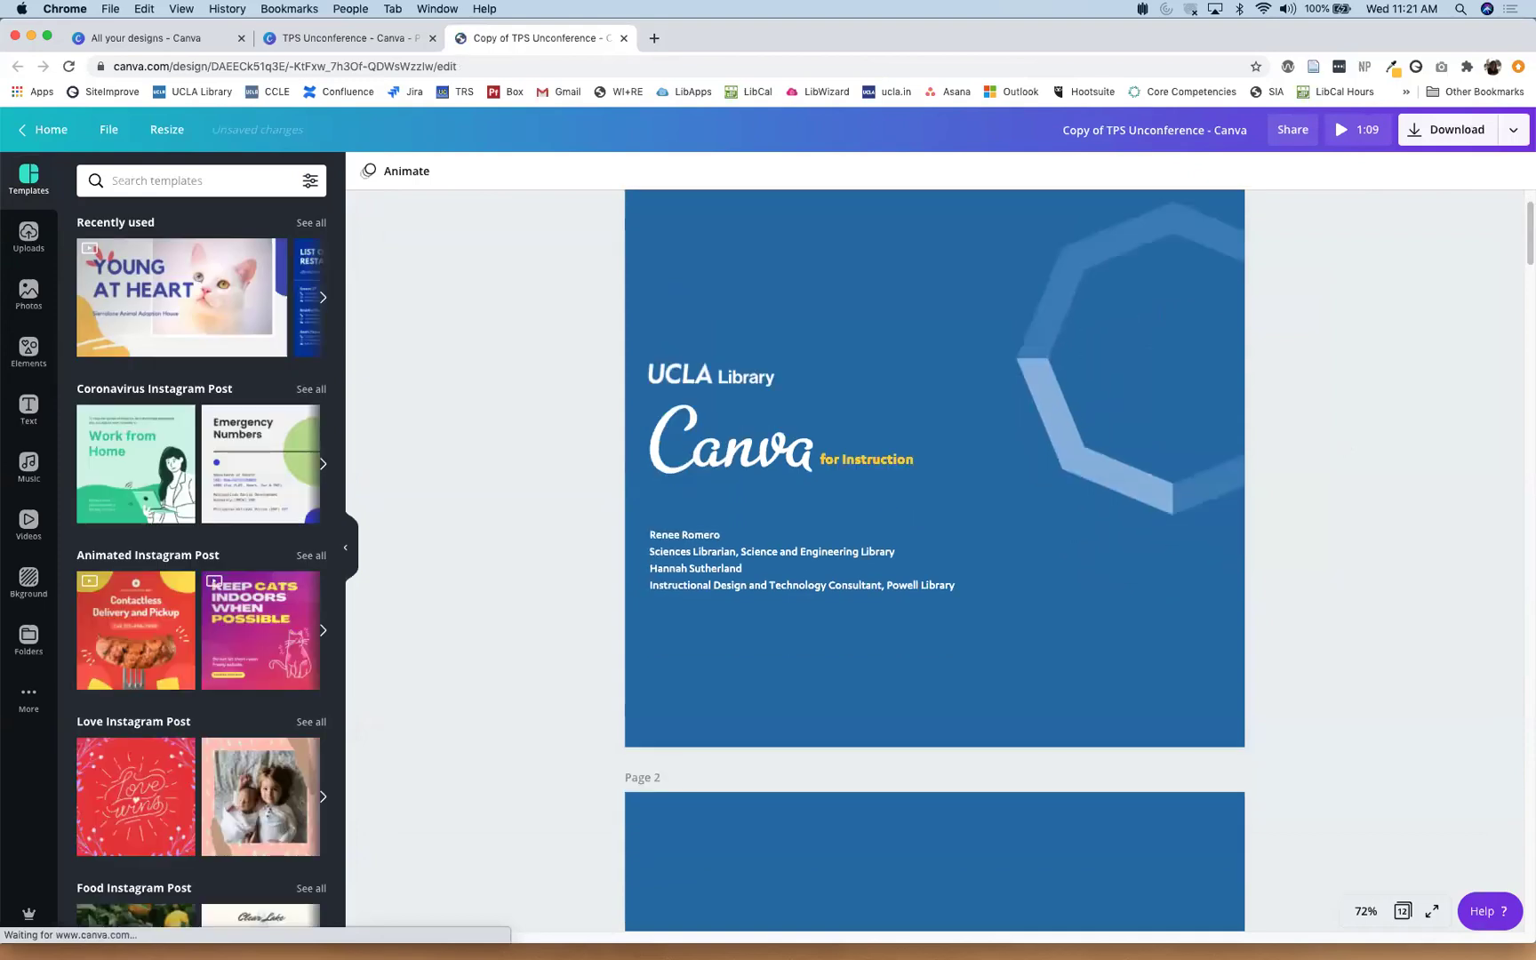
Step: On page 7 of the Instagram copy, enlarge and reposition the group photo, and move the heading to the page's upper edge, widened onto one line
left_click_drag(1525, 233, 1529, 589)
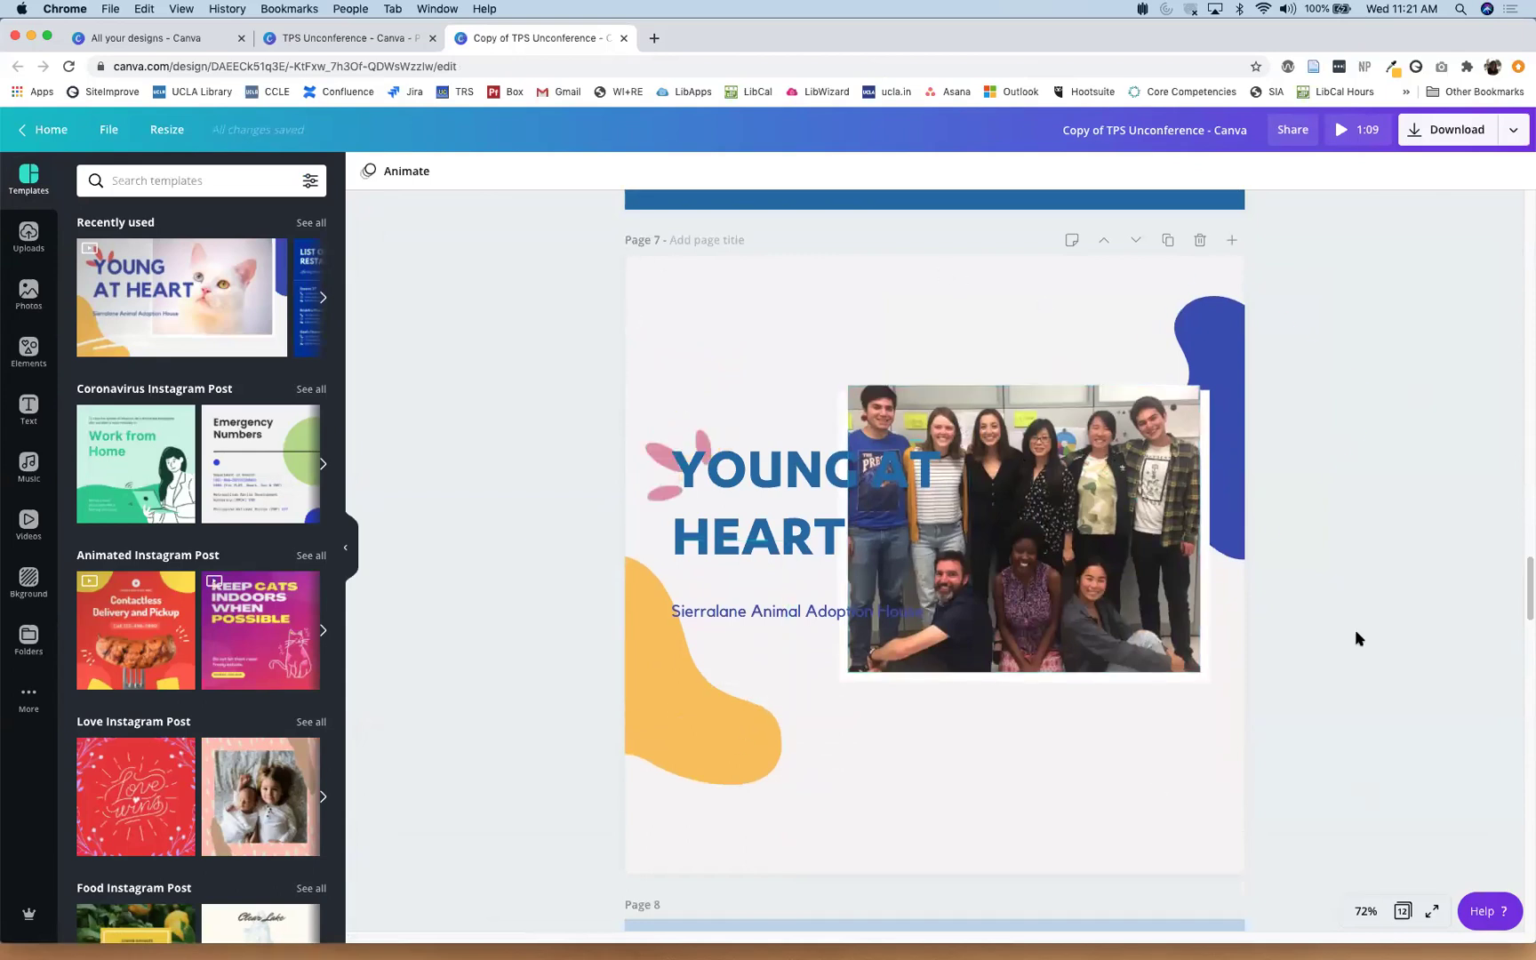
left_click(1158, 679)
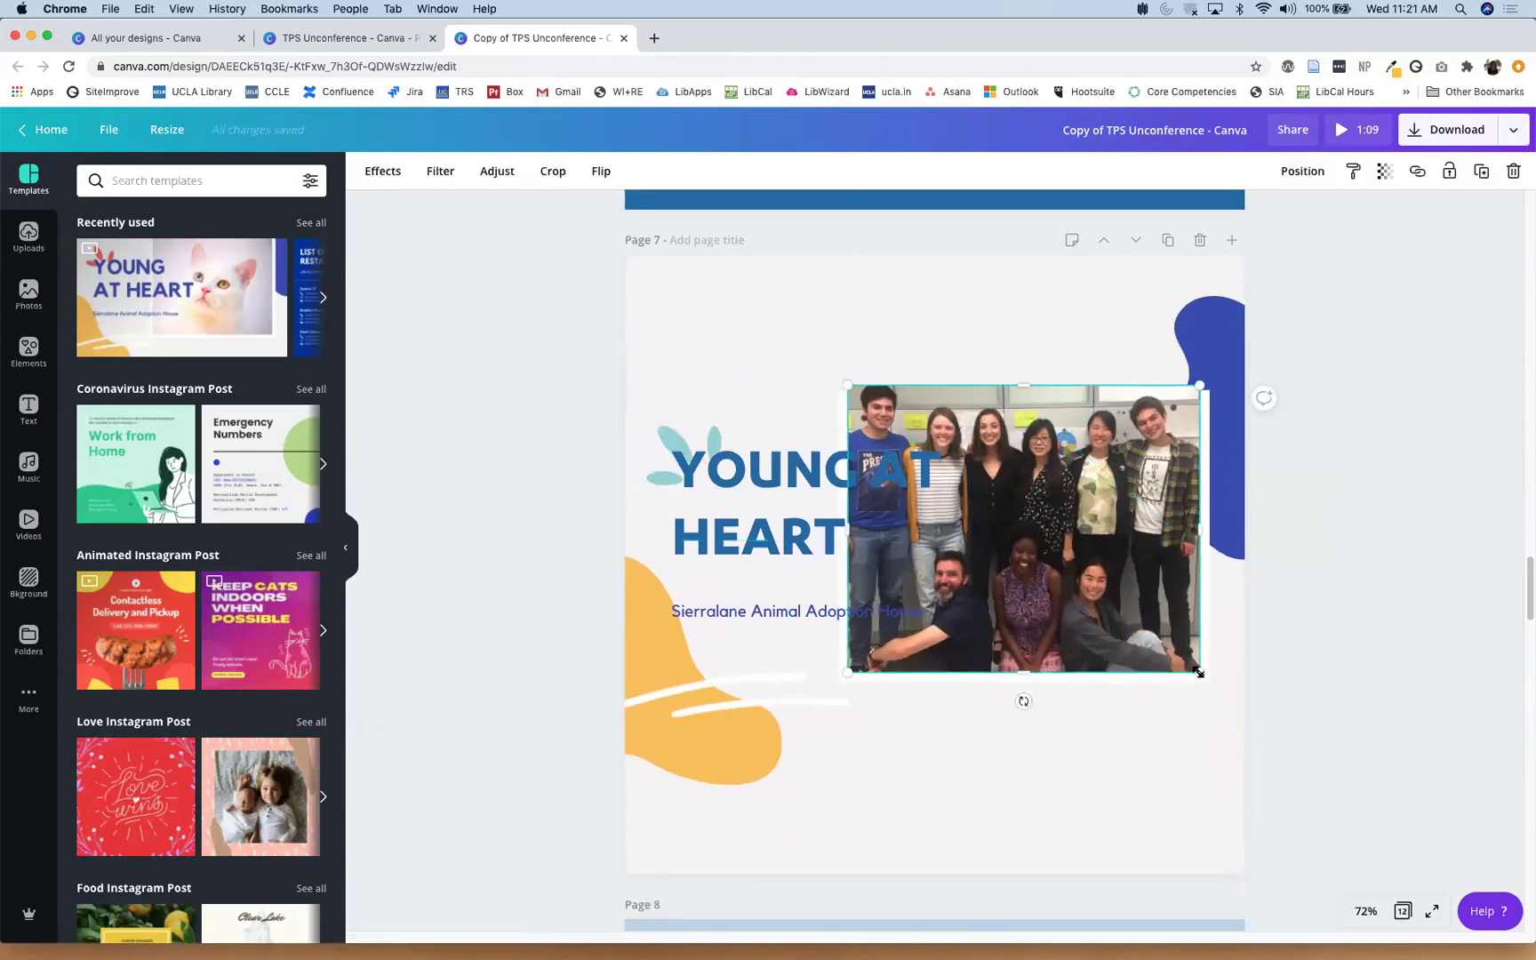
left_click_drag(1198, 673, 1265, 726)
left_click_drag(859, 391, 795, 343)
left_click_drag(1101, 497, 1052, 503)
left_click_drag(776, 521, 760, 334)
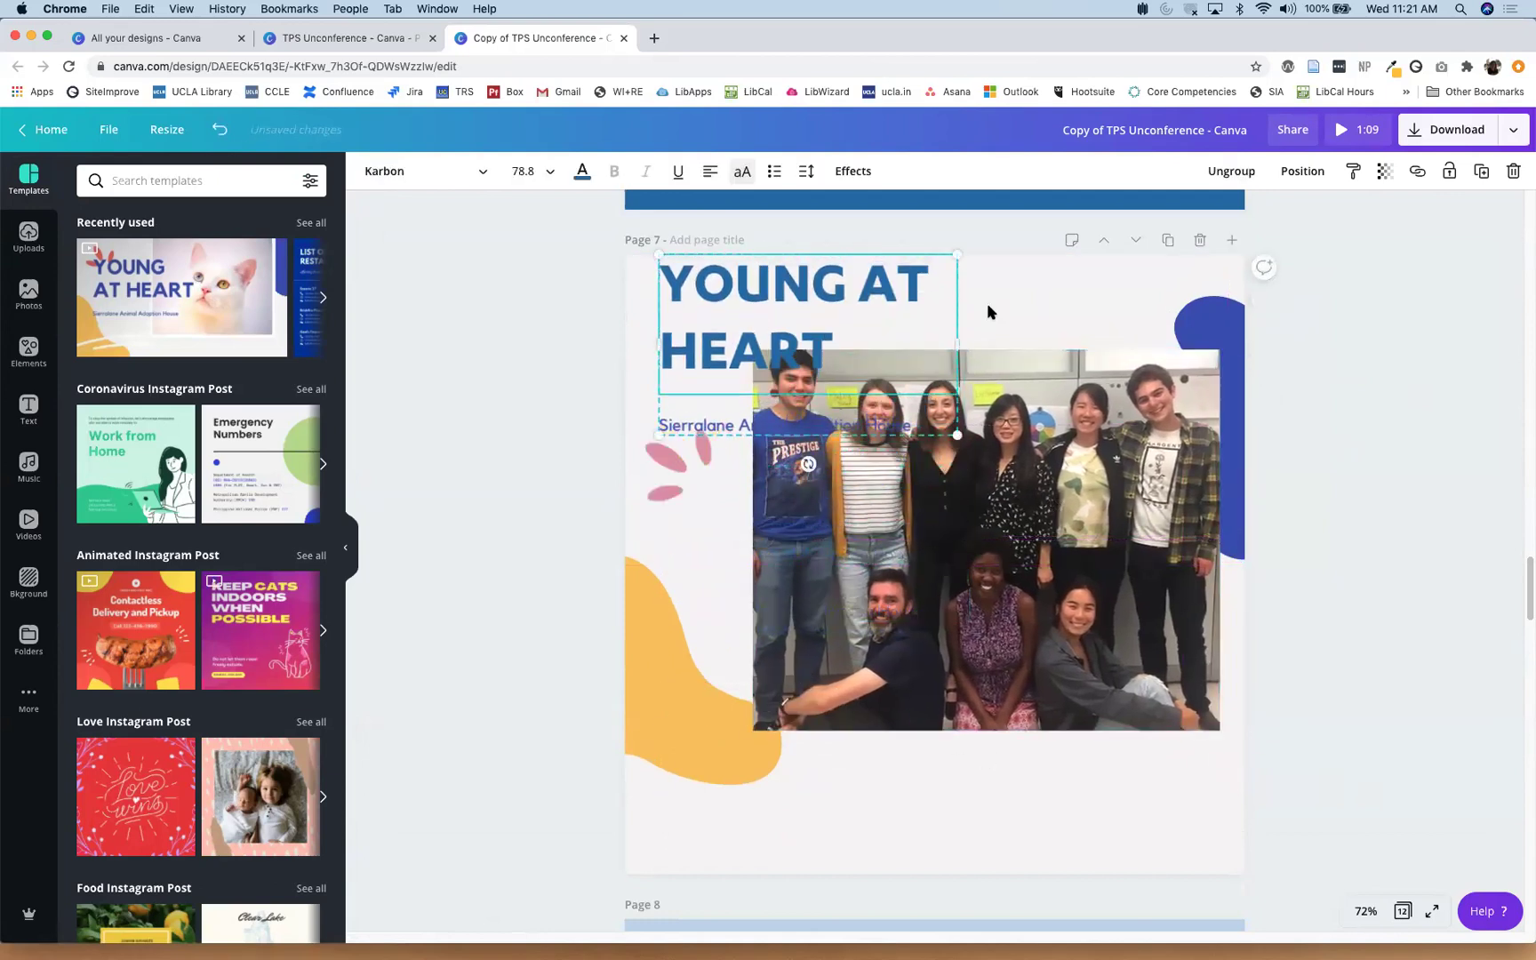
left_click_drag(979, 336, 1125, 336)
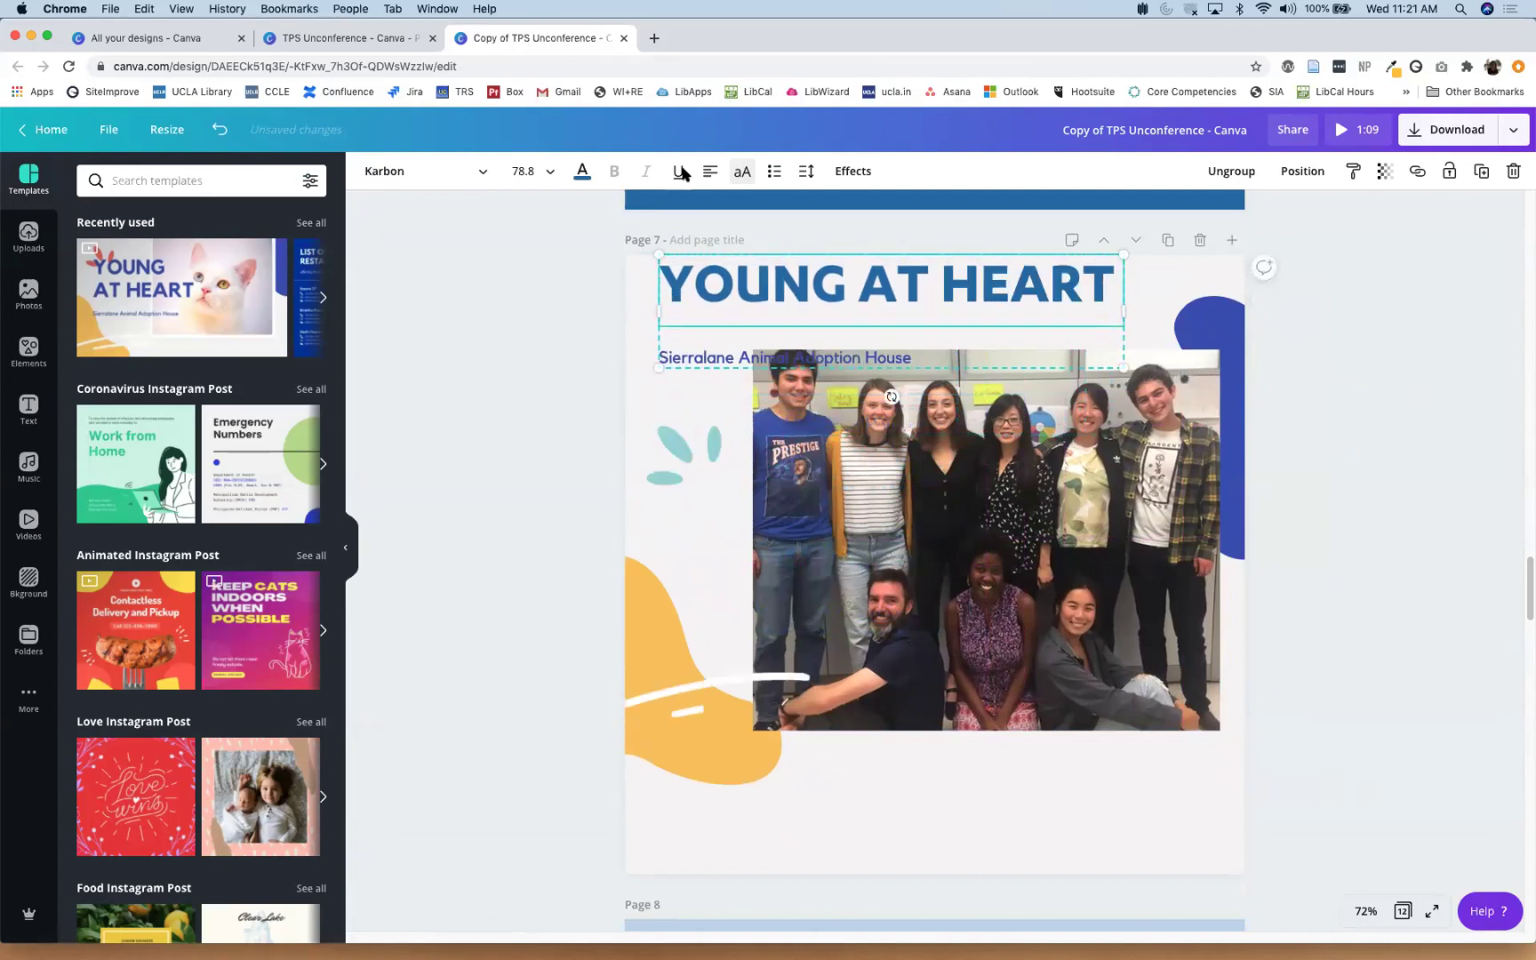
Step: Return to the original TPS Unconference presentation and view the "Join the WI+RE Team!" slide on page 9
left_click(356, 40)
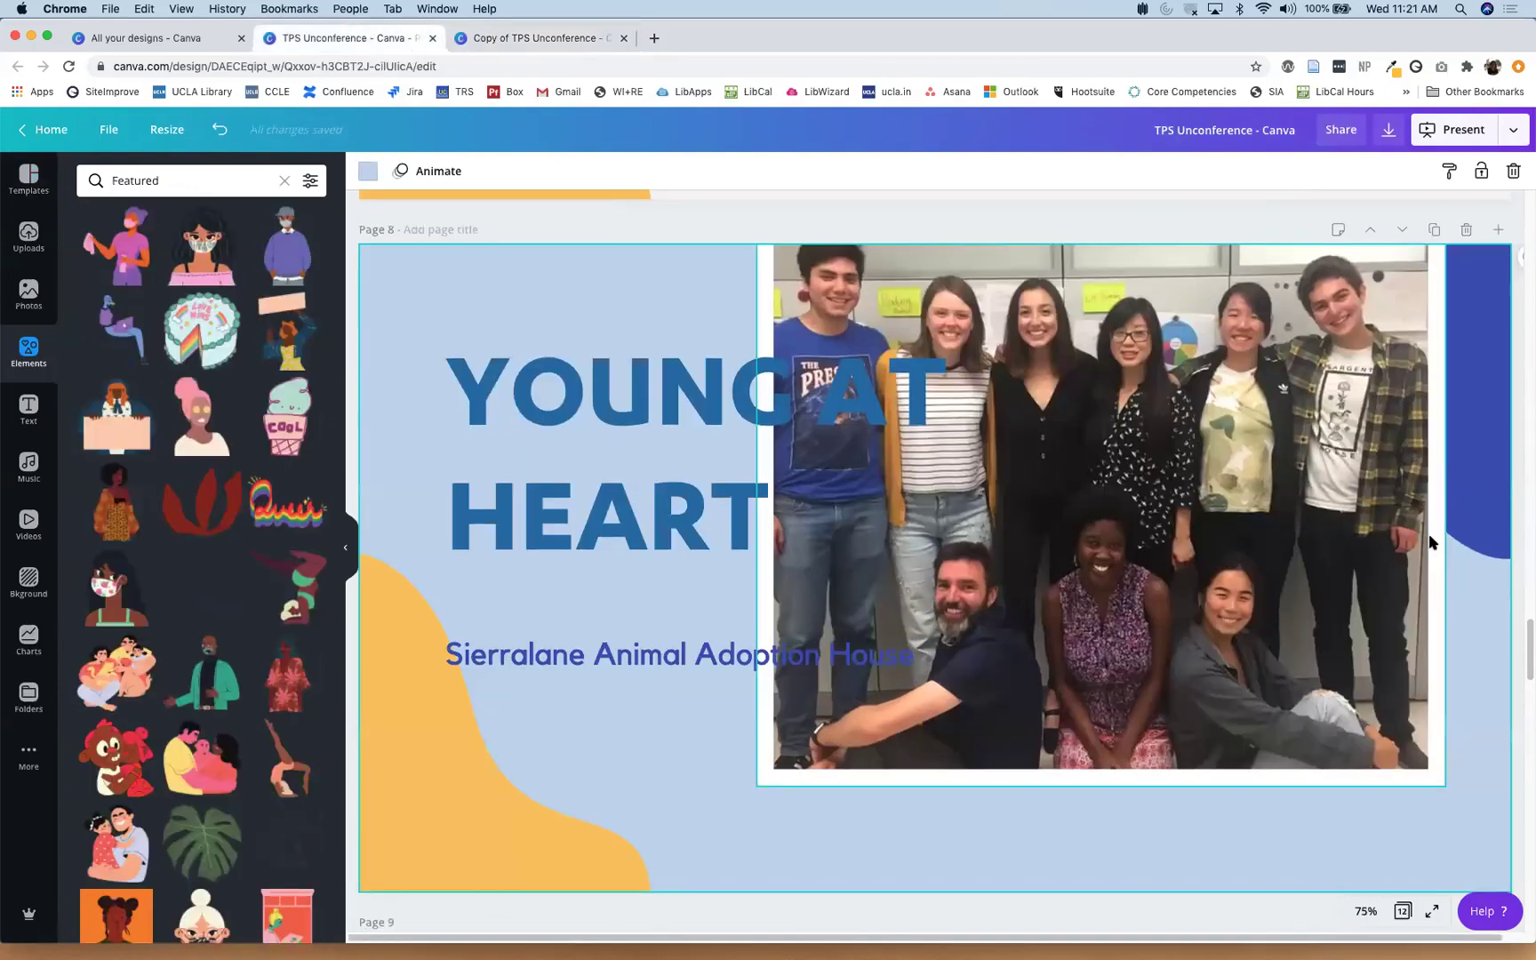
scroll(1427, 532, "down", 5)
scroll(1428, 533, "up", 8)
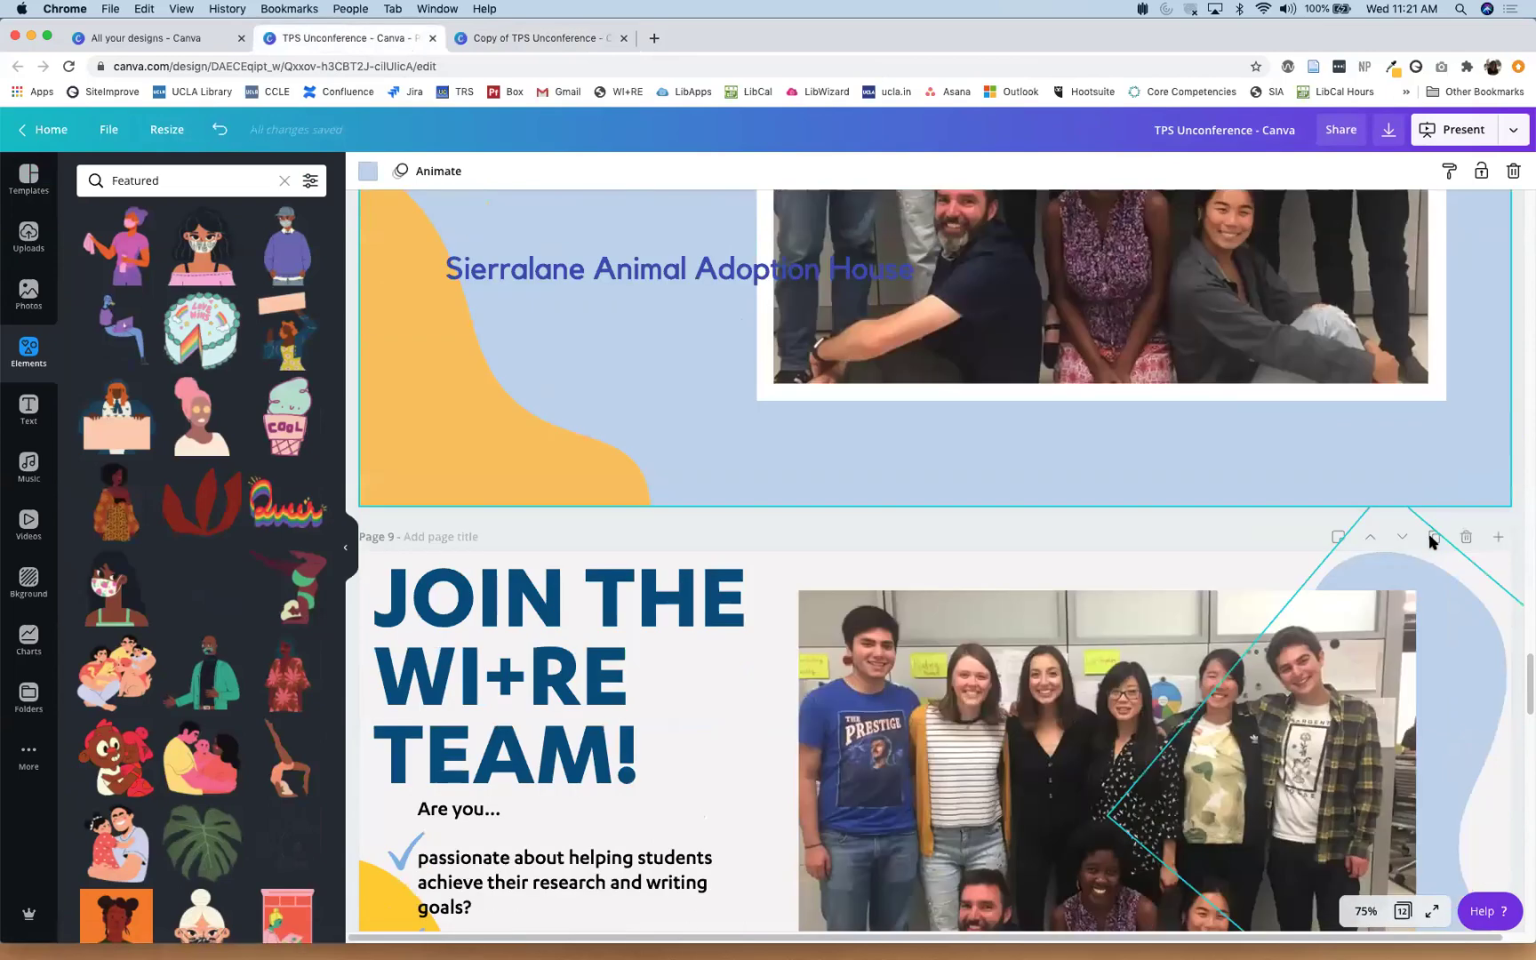
scroll(1427, 532, "down", 4)
scroll(1427, 532, "up", 8)
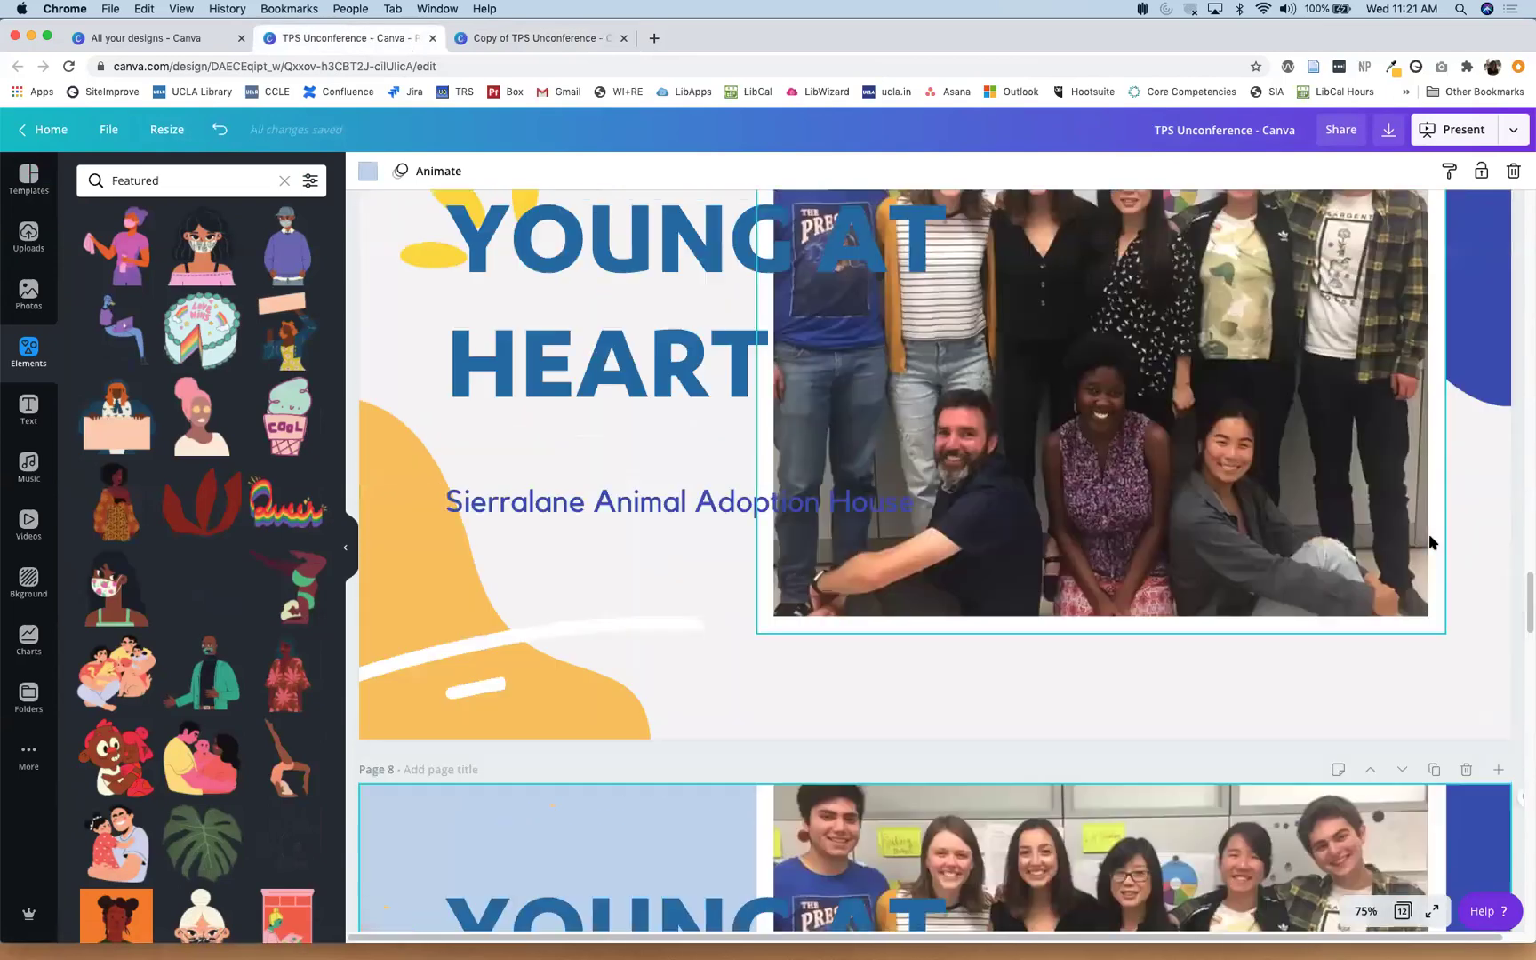
scroll(1142, 487, "down", 8)
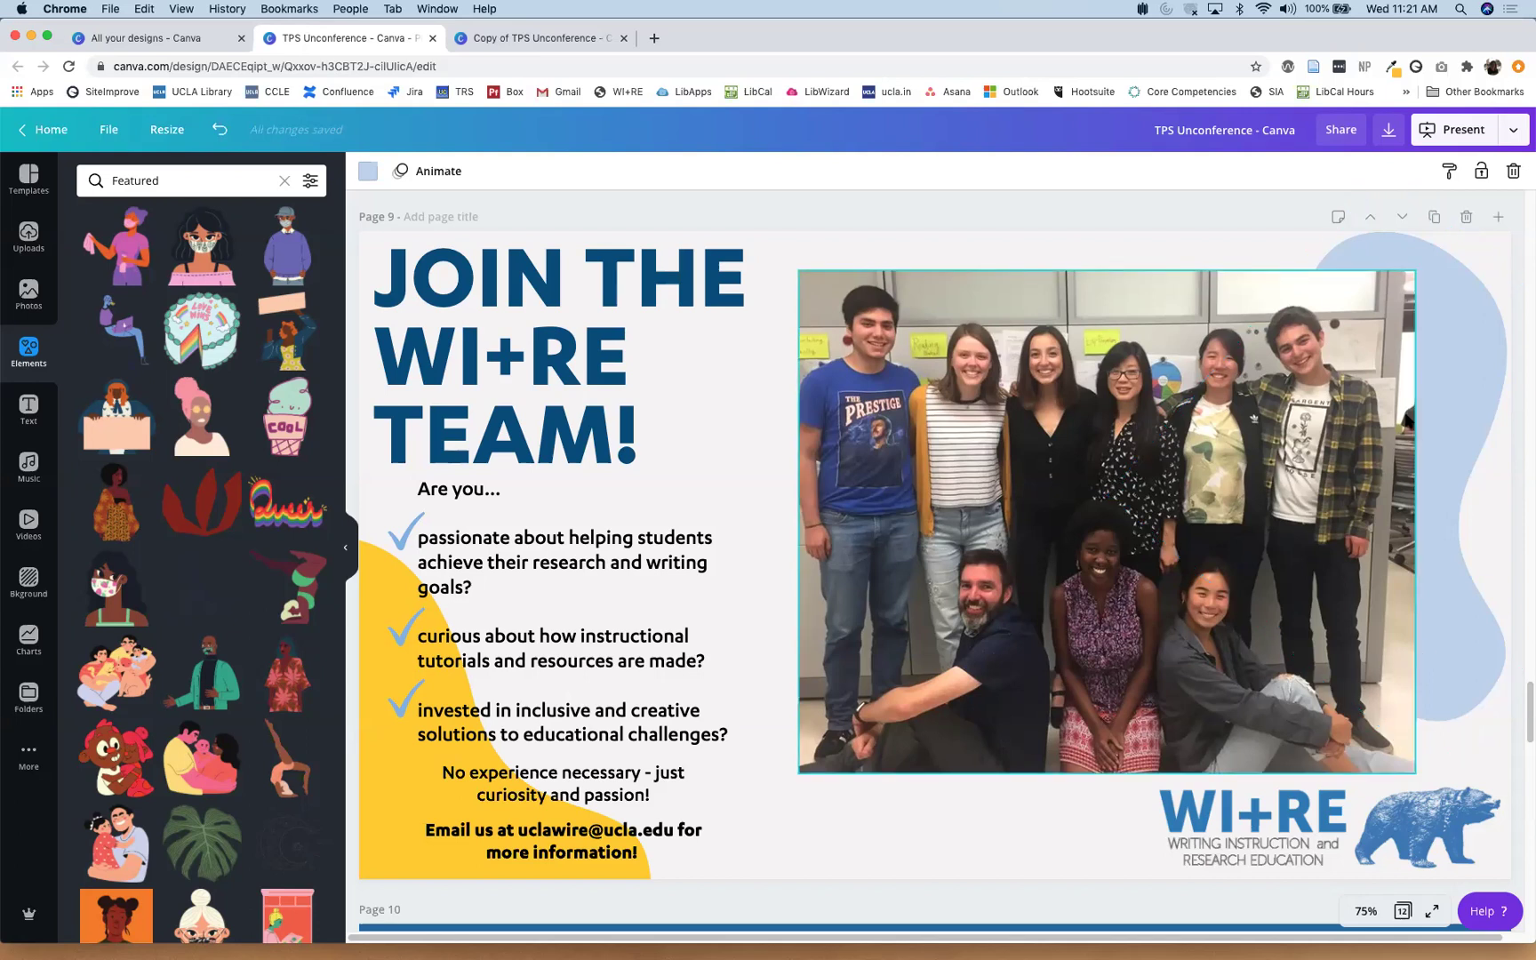
Step: Look through the file types available for downloading the presentation, keeping MP4 Video selected
left_click(1388, 131)
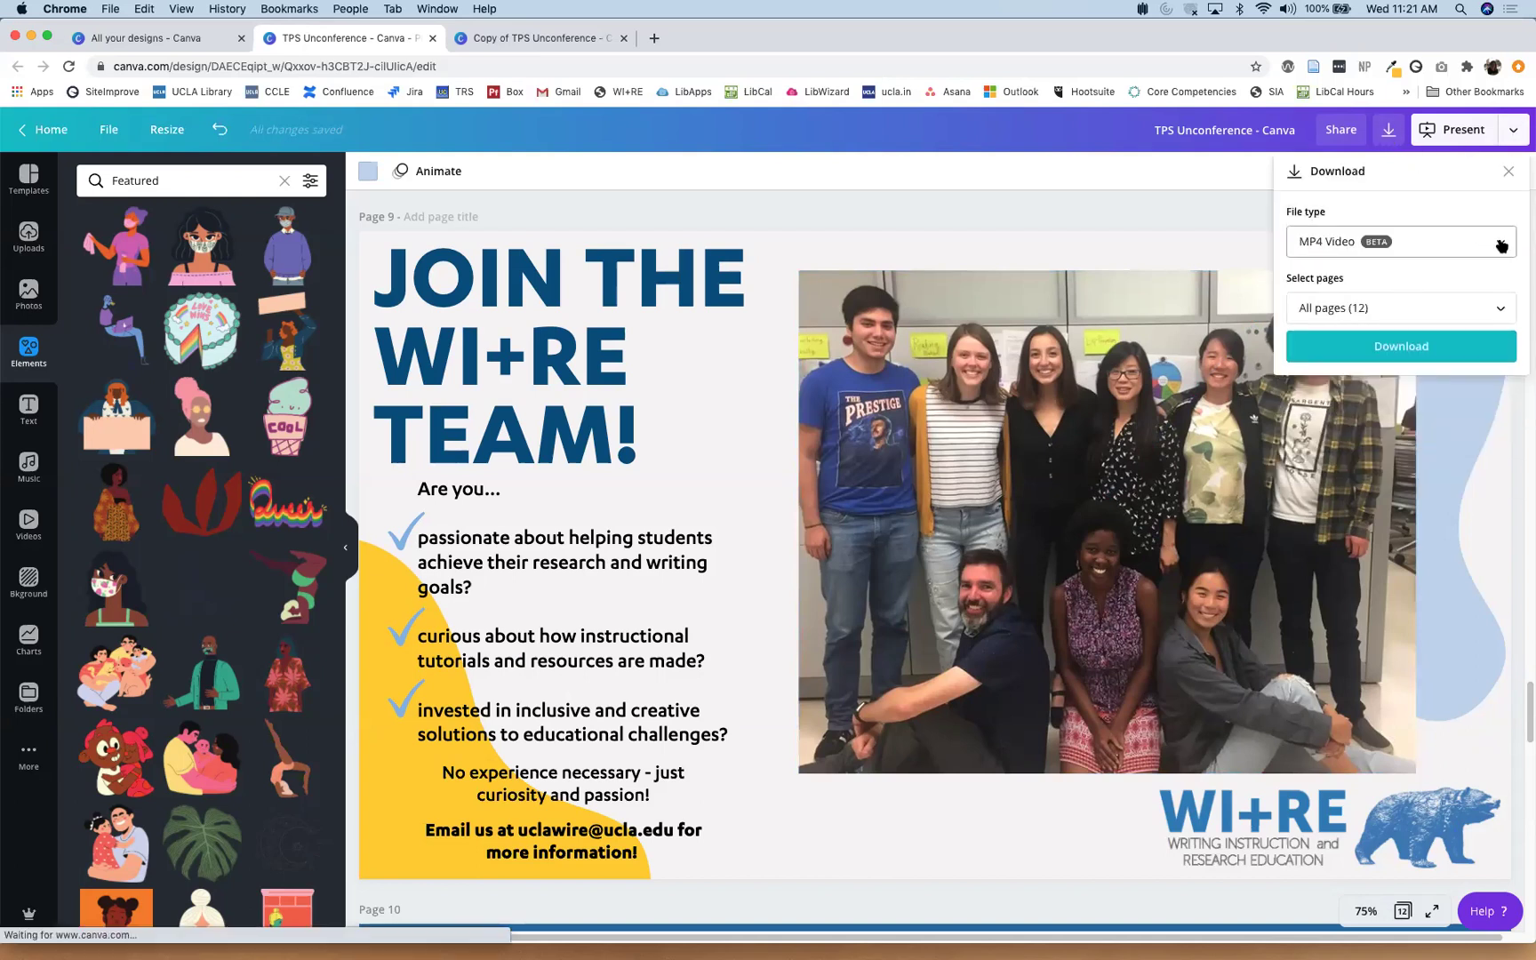
left_click(1432, 243)
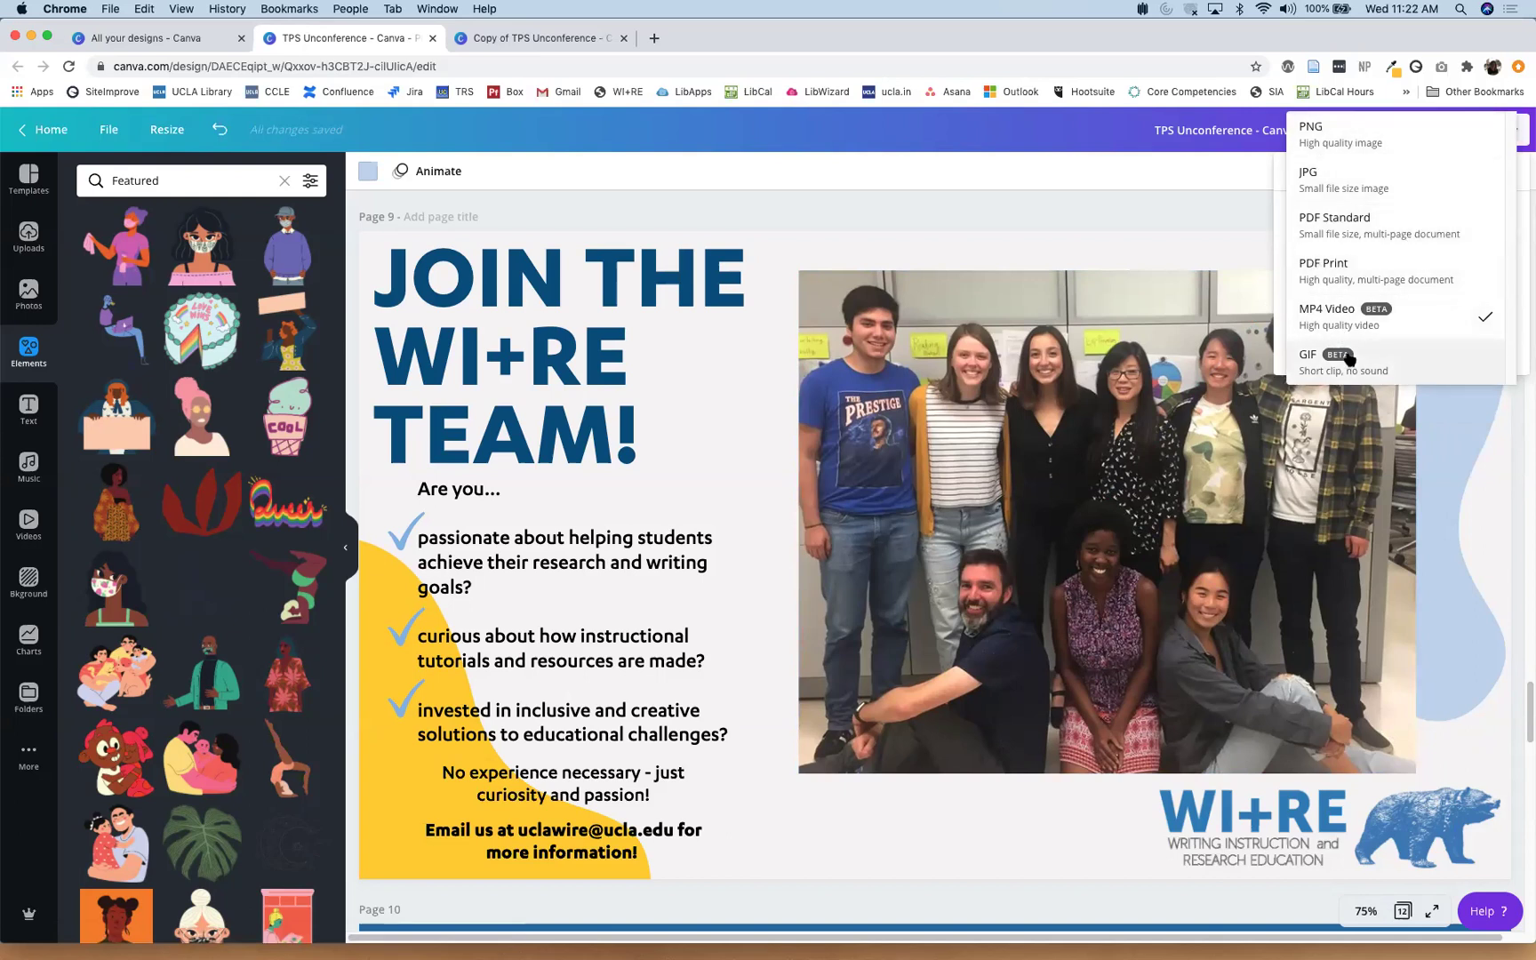
left_click(1275, 229)
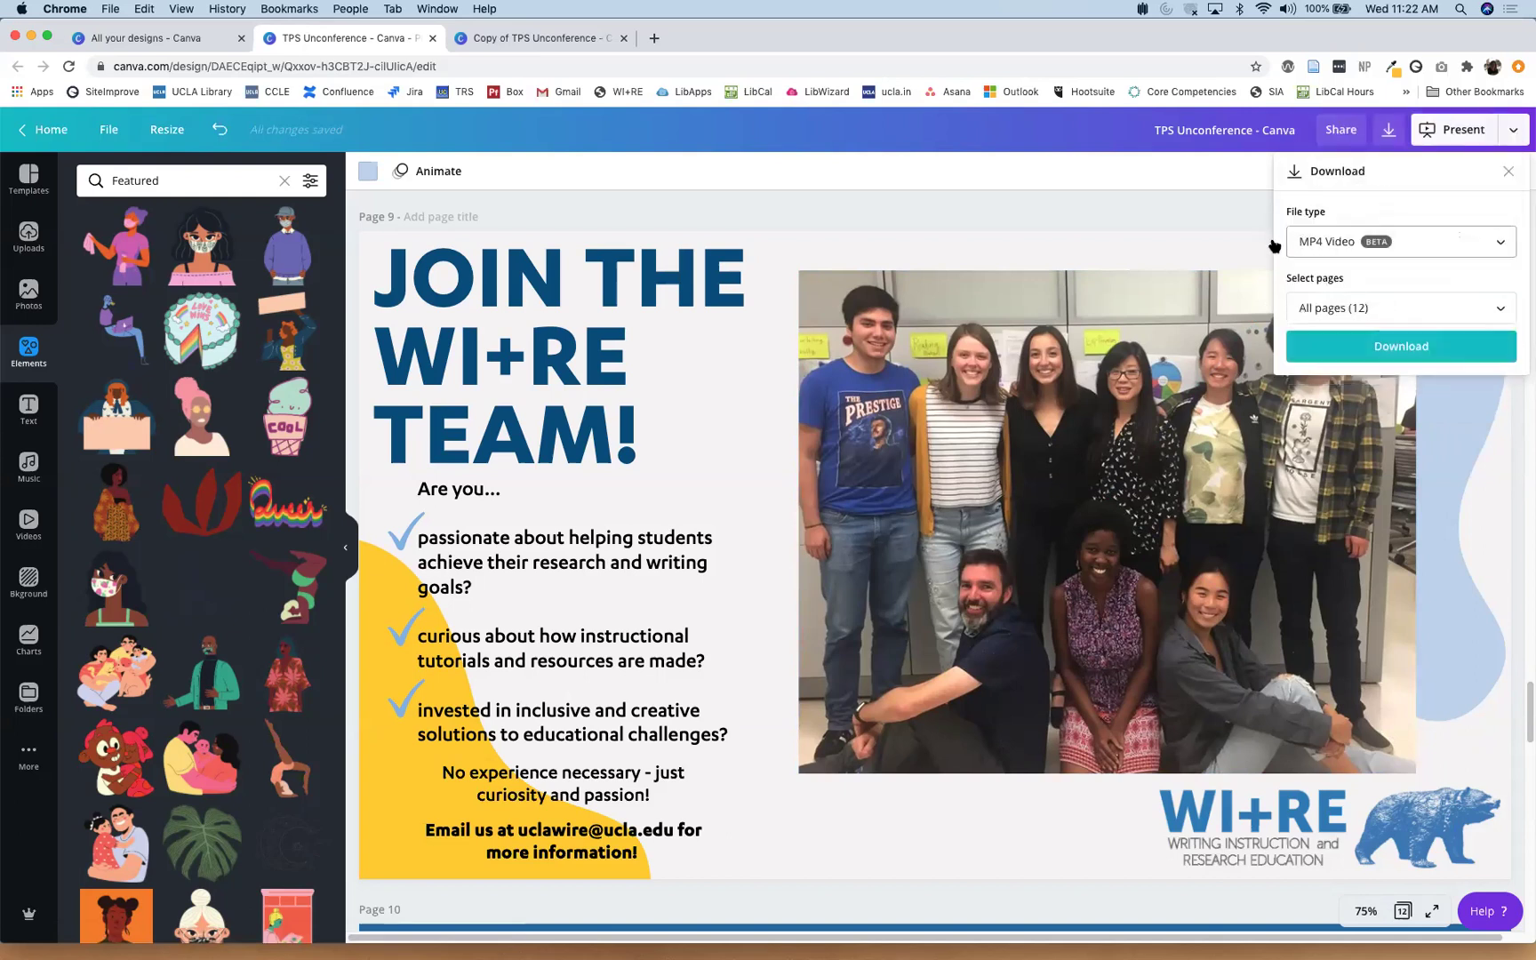
Step: Examine the full list of publishing options for the presentation, including the print and template choices, and close it
left_click(1514, 135)
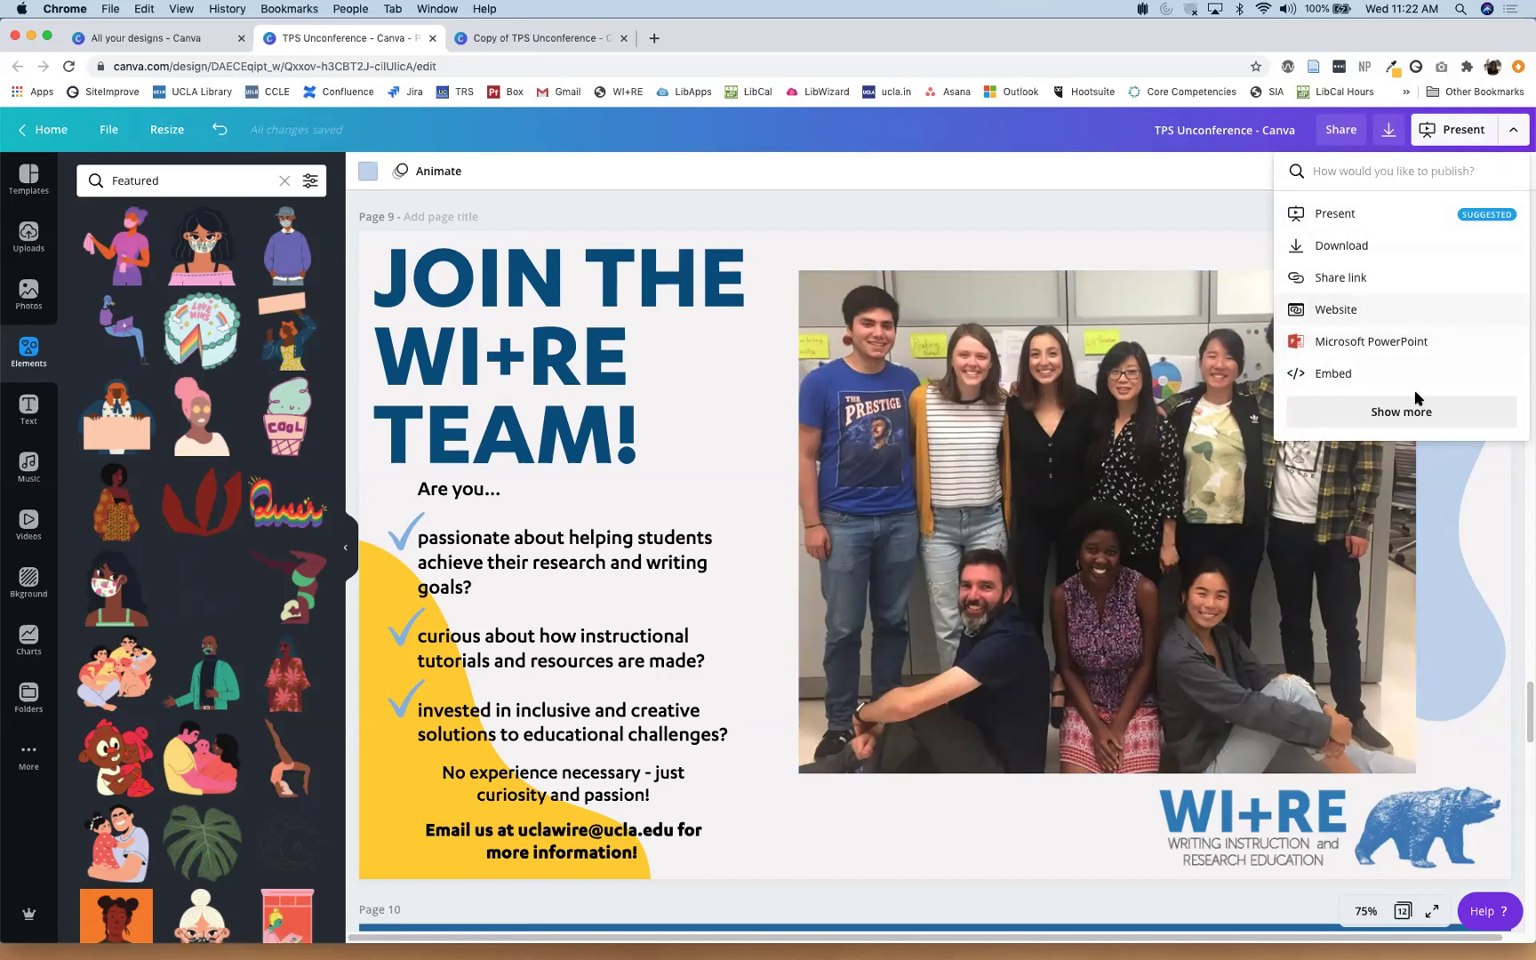
left_click(1453, 402)
scroll(1467, 377, "down", 10)
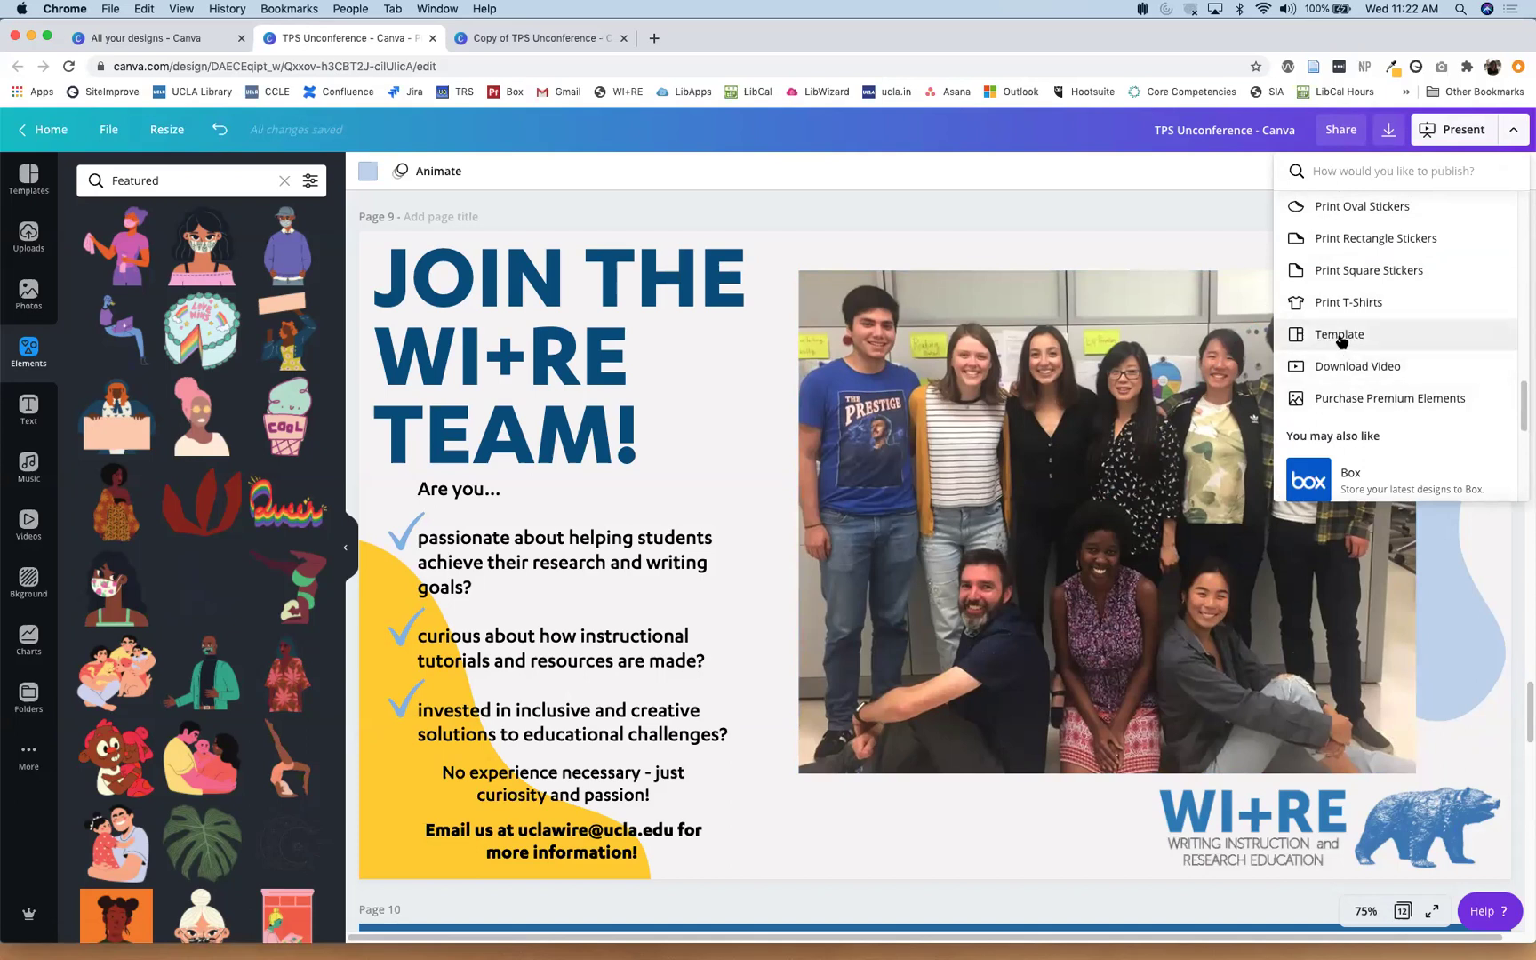
left_click(1221, 217)
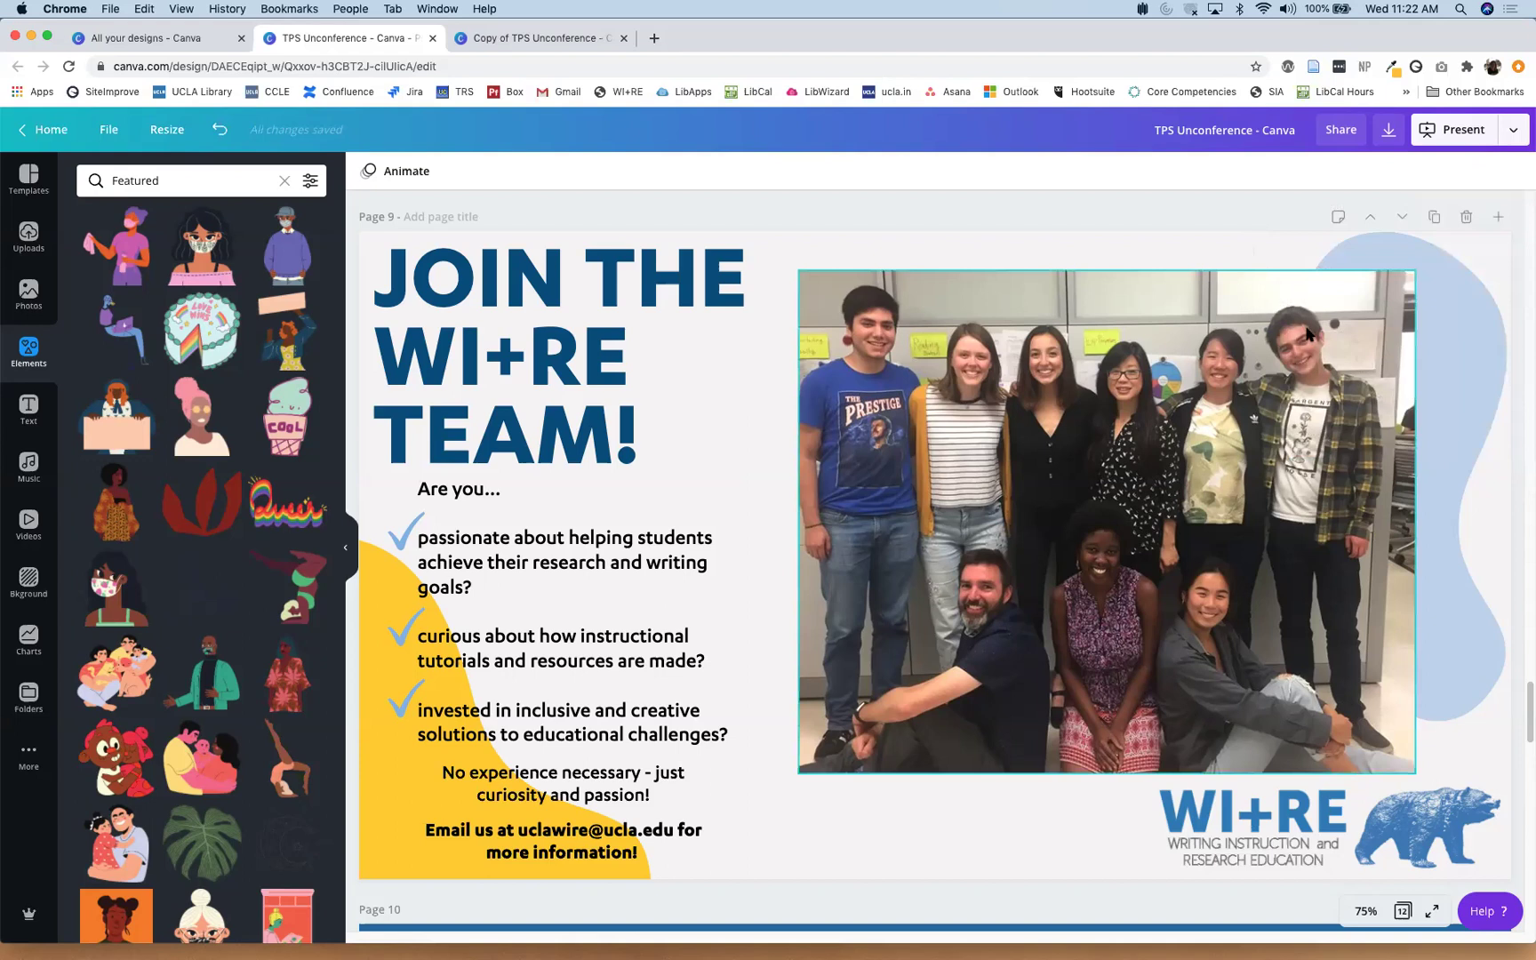
Step: View the embedded media on page 10, show the available apps and integrations, and go on to the pros and cons on page 11
scroll(1327, 345, "down", 8)
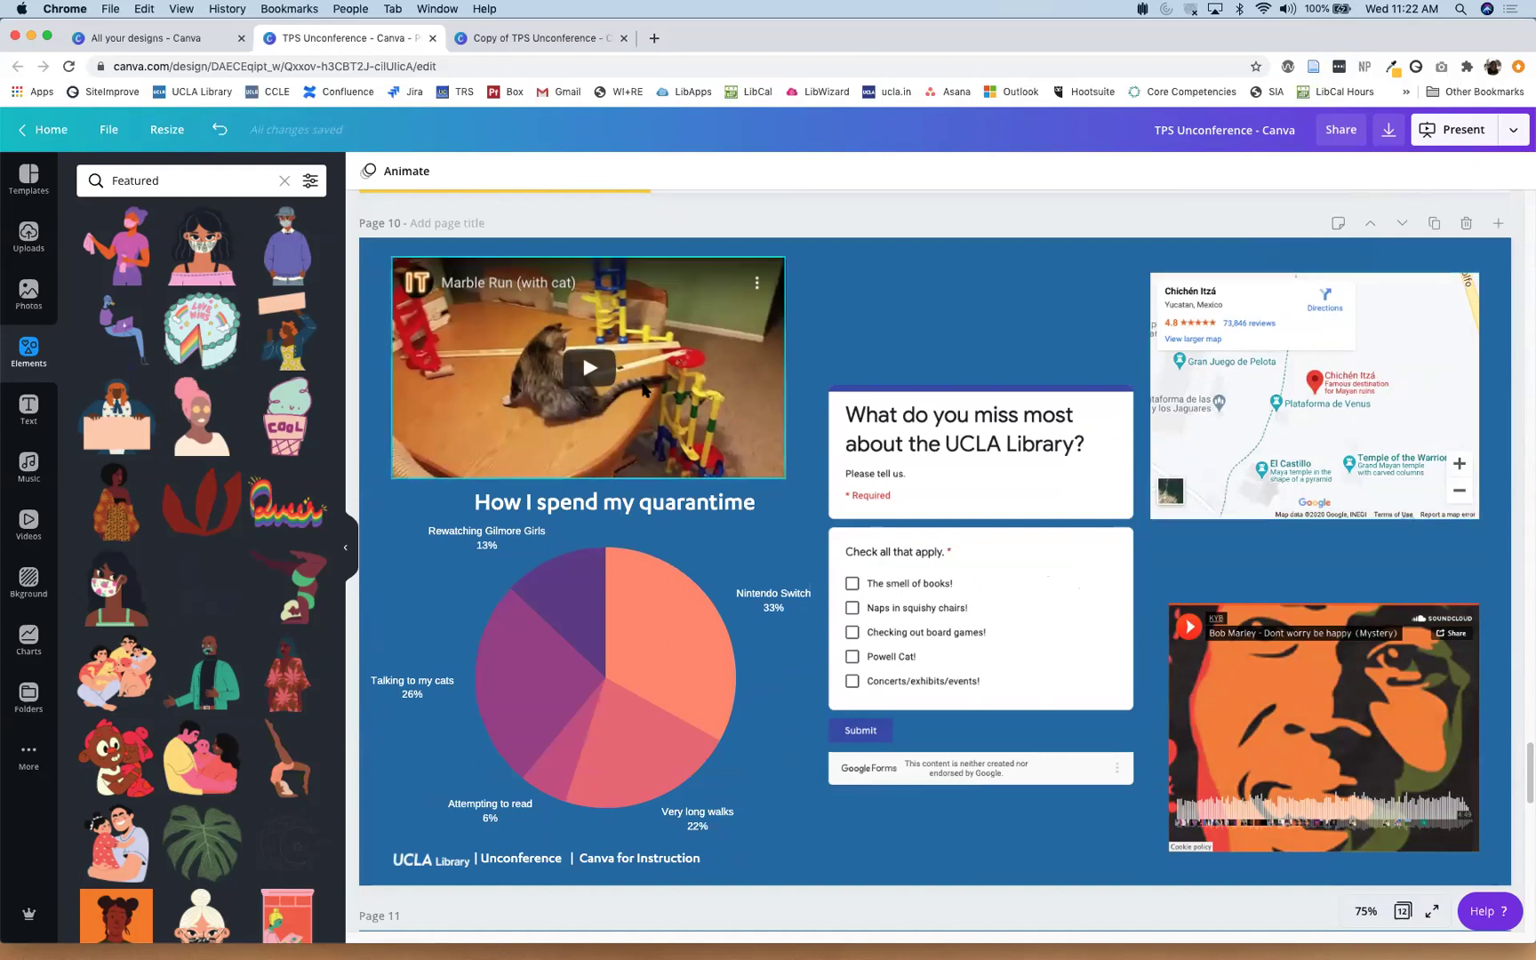
left_click(28, 755)
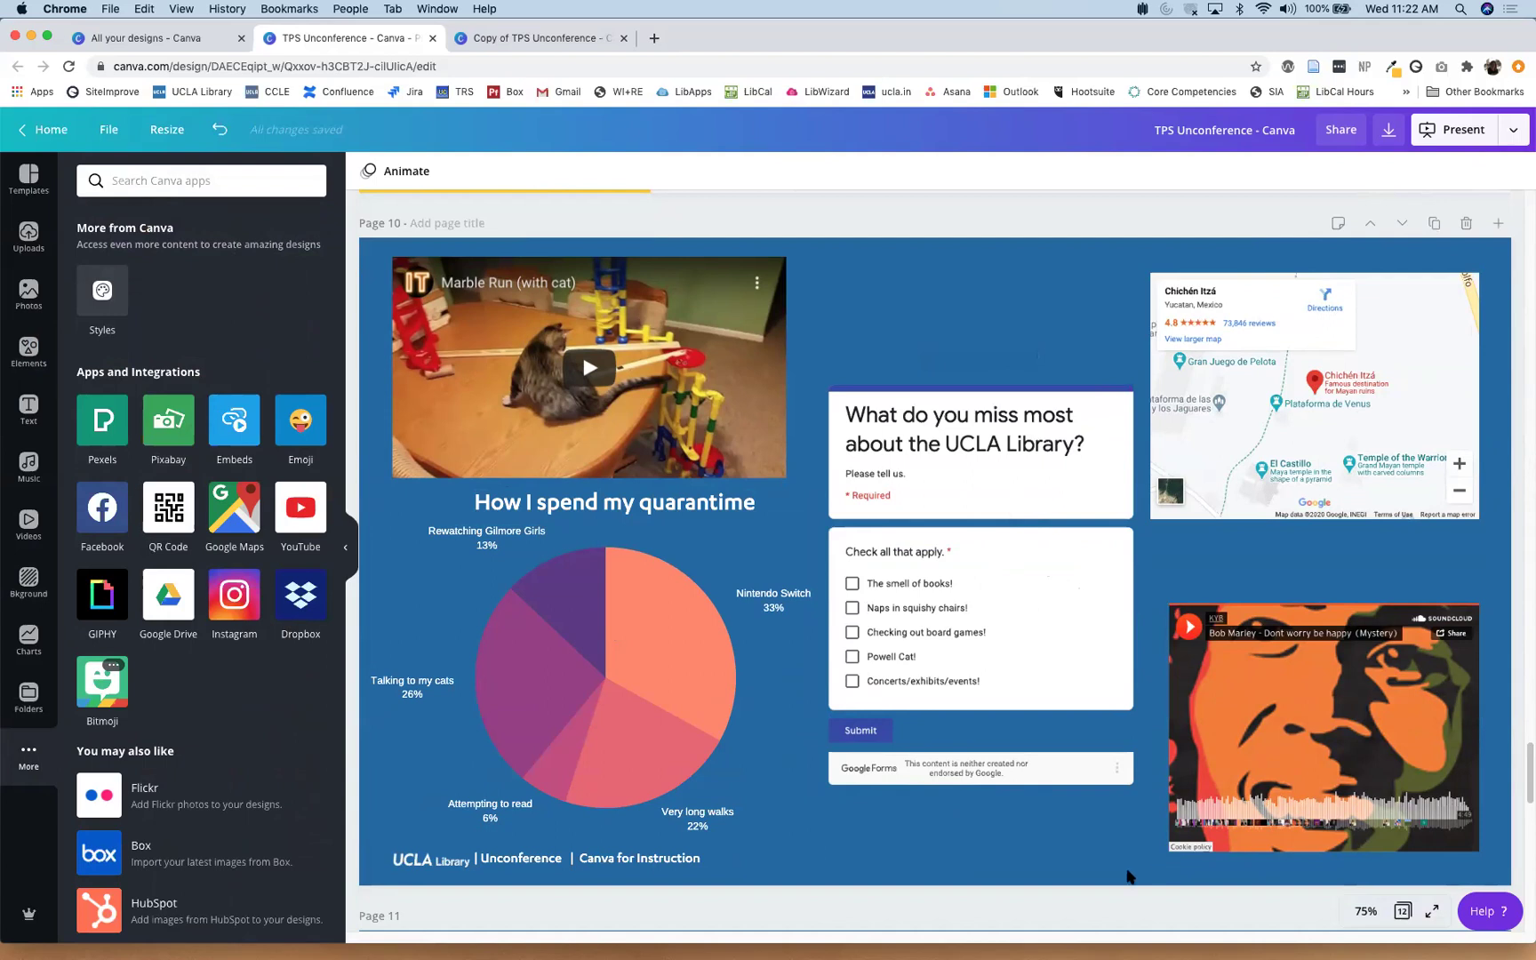
scroll(1131, 875, "down", 5)
scroll(1207, 884, "down", 3)
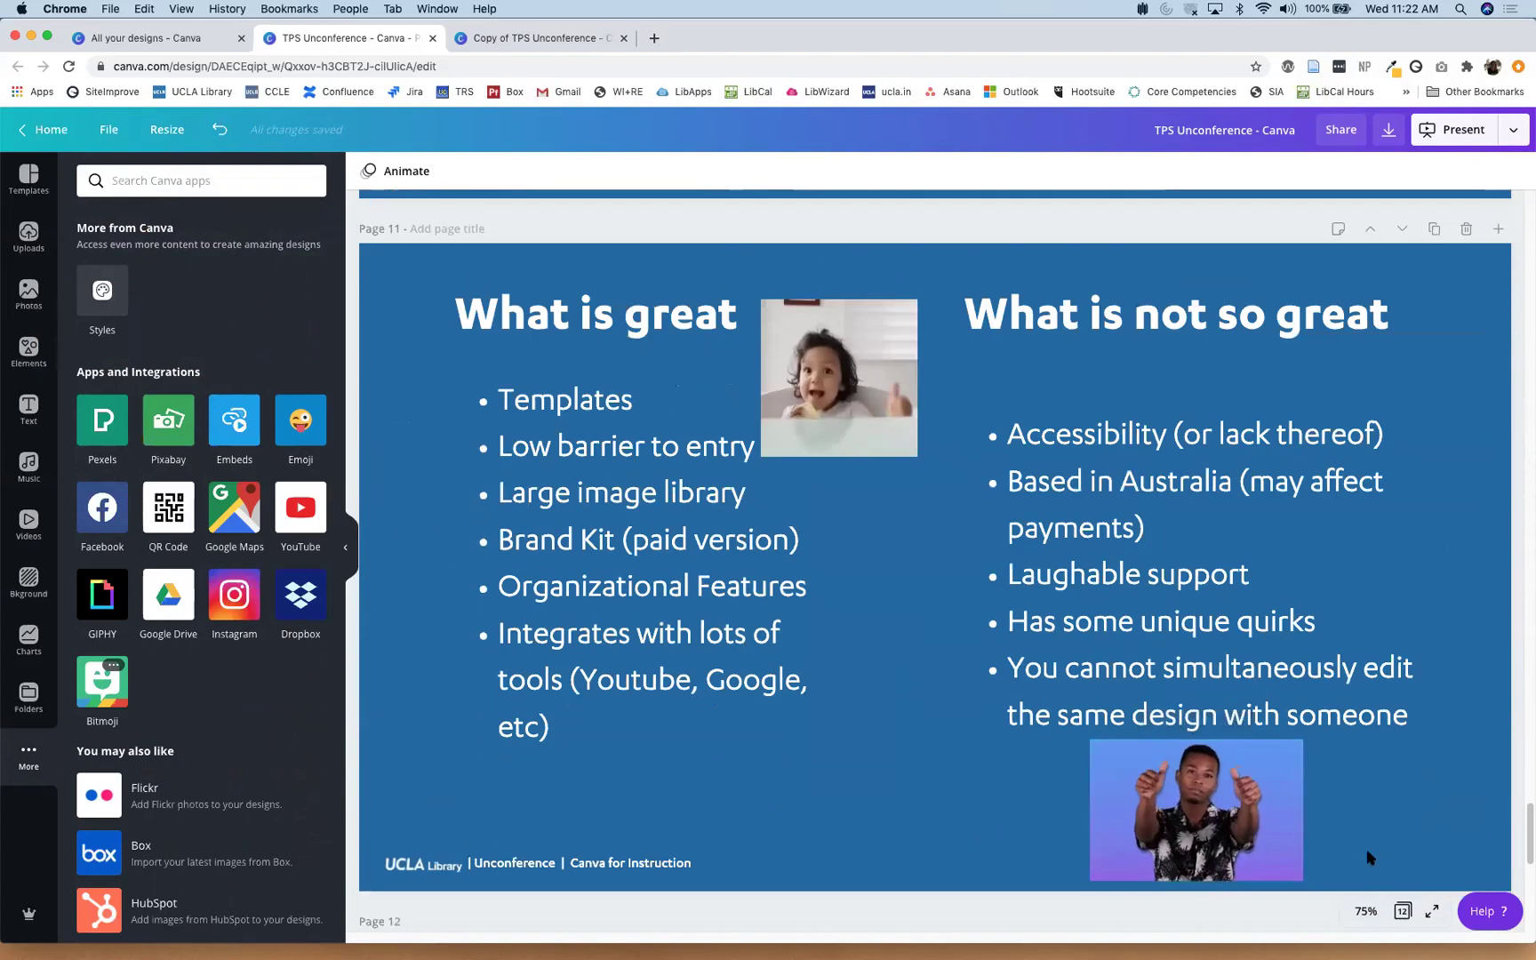